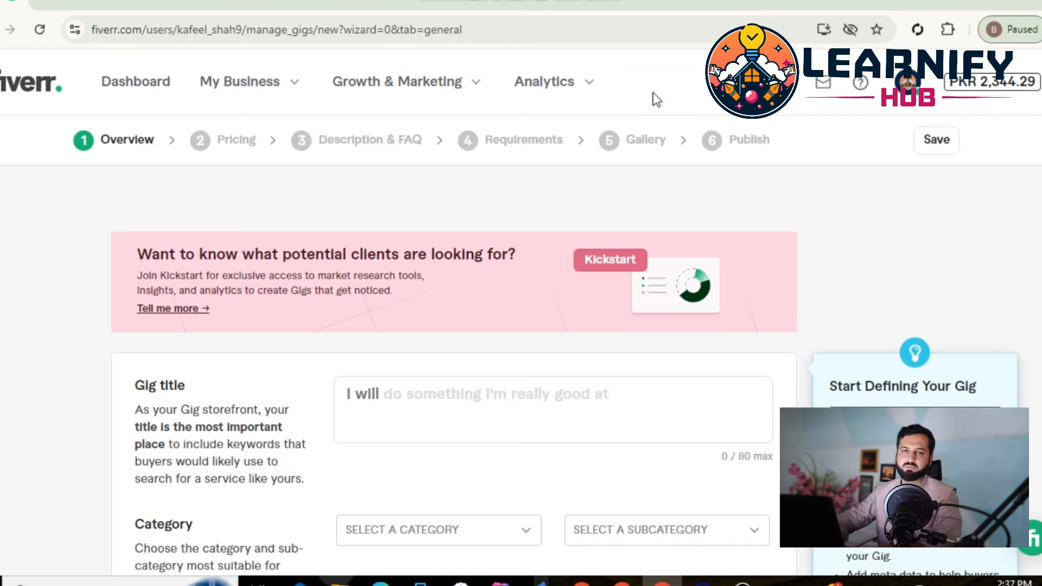
# - Open wp for channel.rtf from the wp for fiverr folder and copy its title line without the words "I will"
pyautogui.scroll(-2, 546, 372)
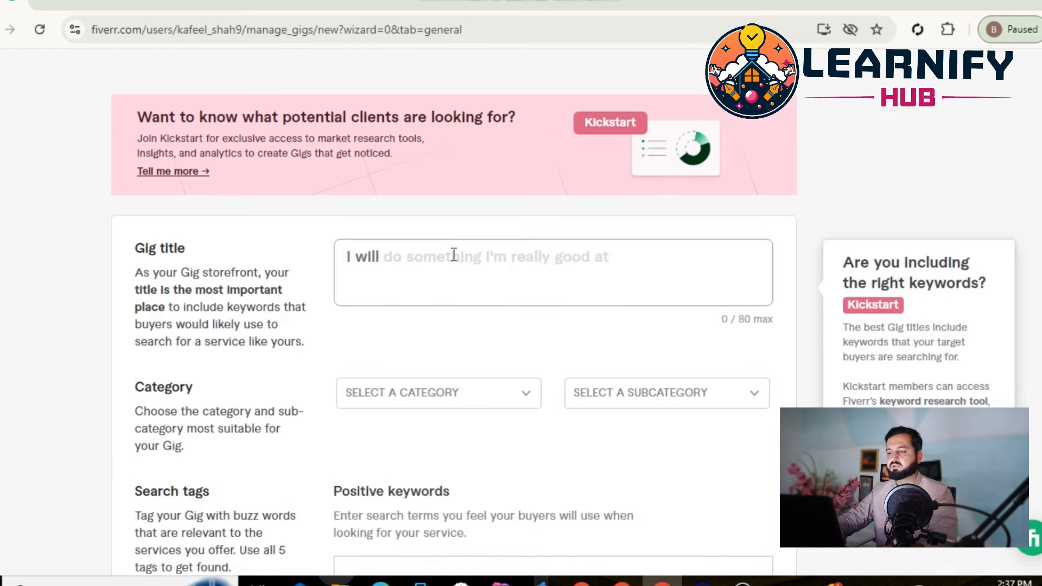
pyautogui.click(473, 249)
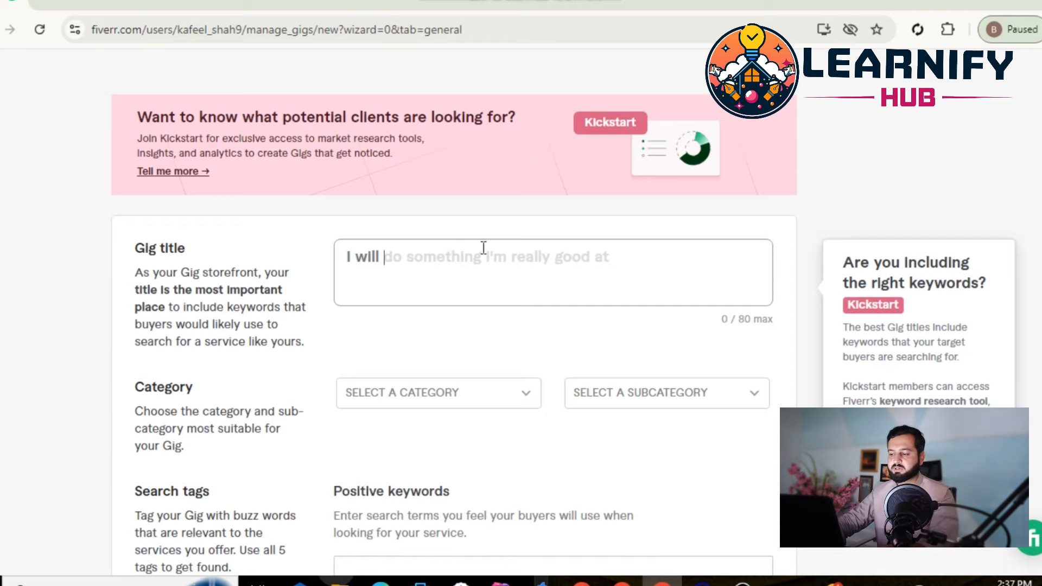
pyautogui.moveTo(339, 581)
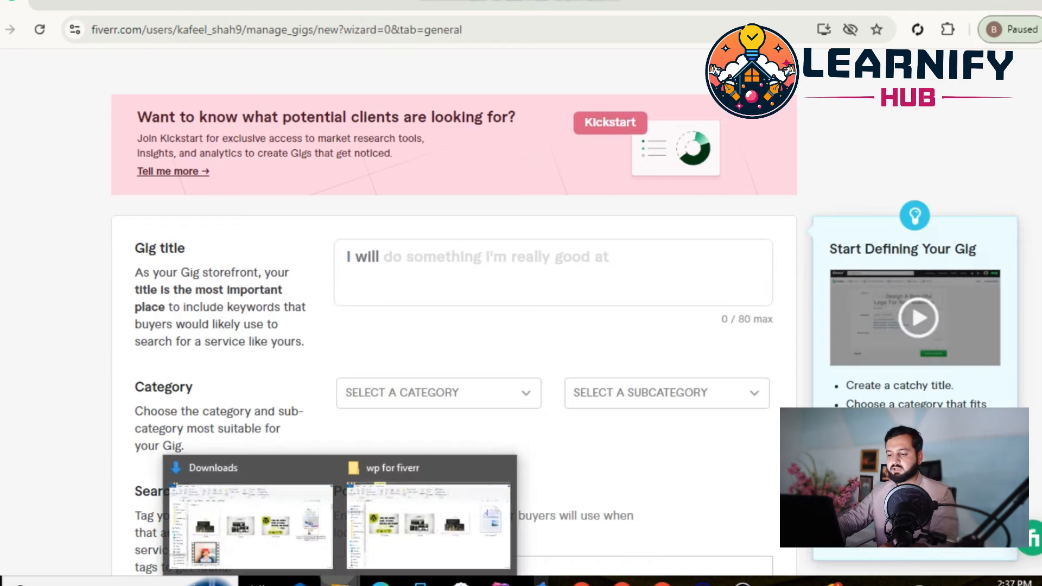
pyautogui.click(429, 524)
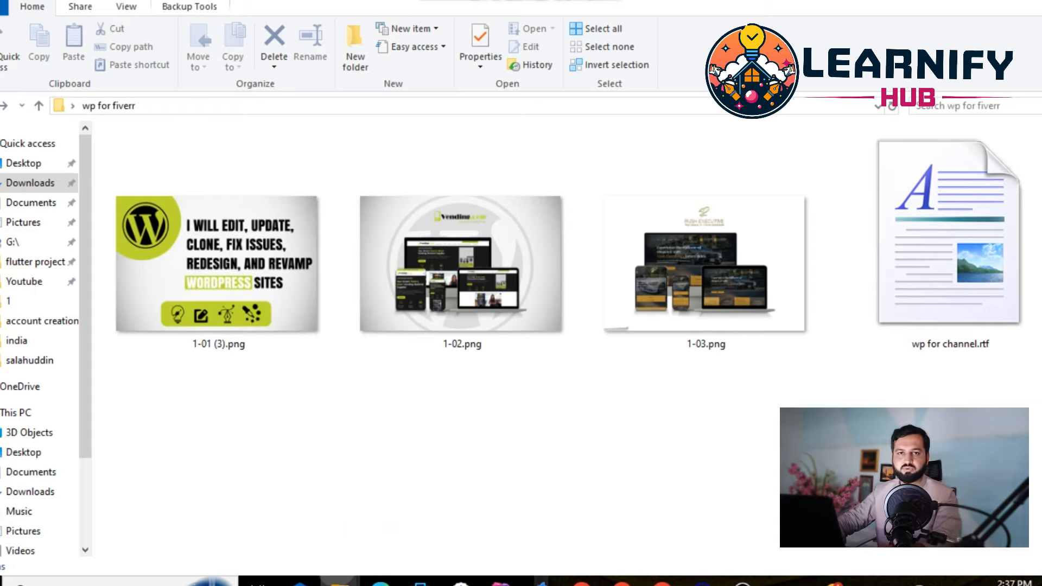
pyautogui.doubleClick(991, 271)
pyautogui.scroll(-1, 624, 315)
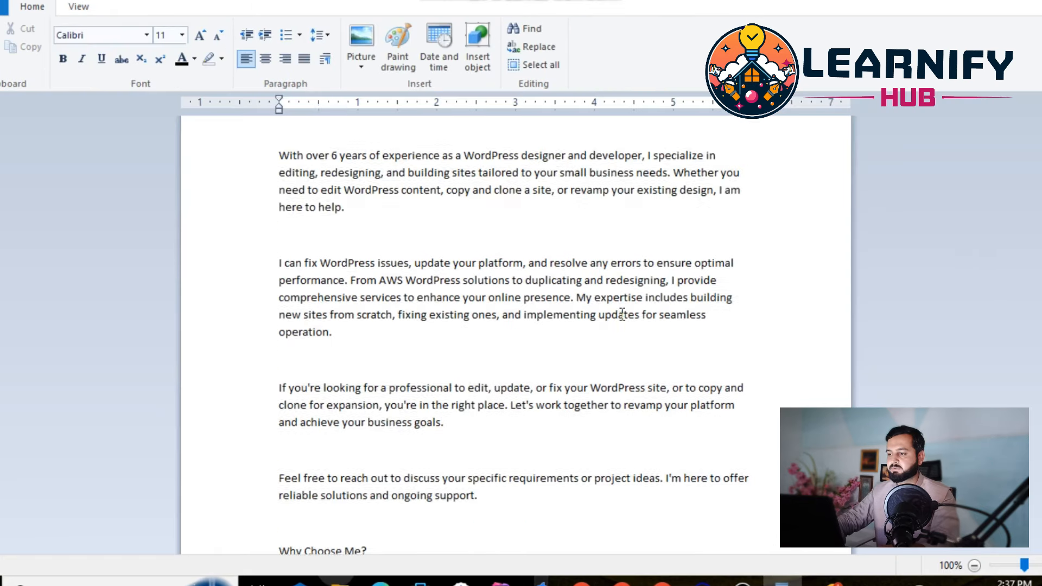
pyautogui.scroll(1, 639, 306)
pyautogui.moveTo(695, 139); pyautogui.dragTo(317, 130)
pyautogui.hotkey('ctrl', 'c')
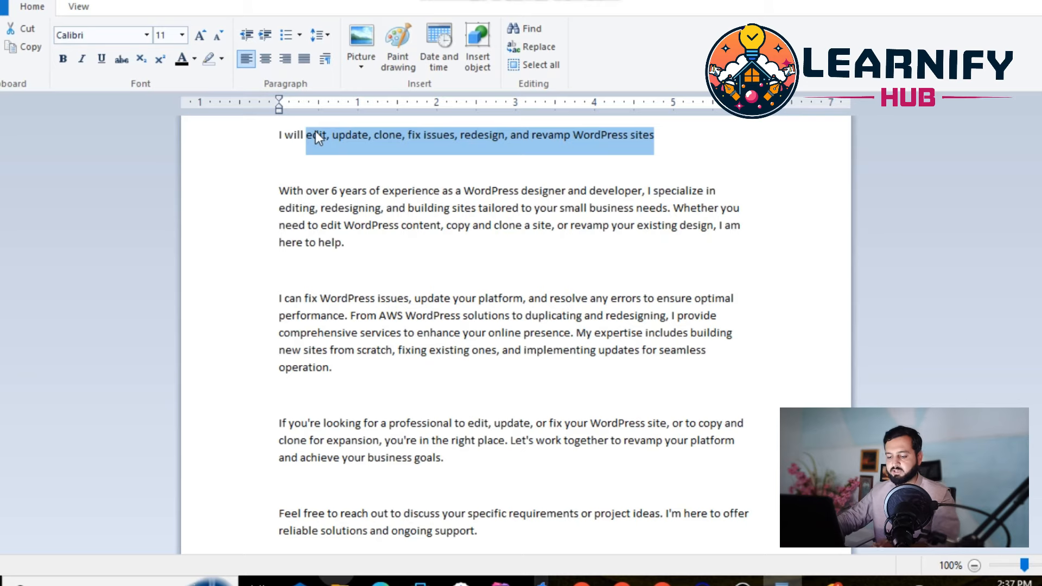
# - Return to the Fiverr gig form and paste "edit, update, clone, fix issues, redesign, and revamp WordPress sites" as the gig title
pyautogui.click(662, 583)
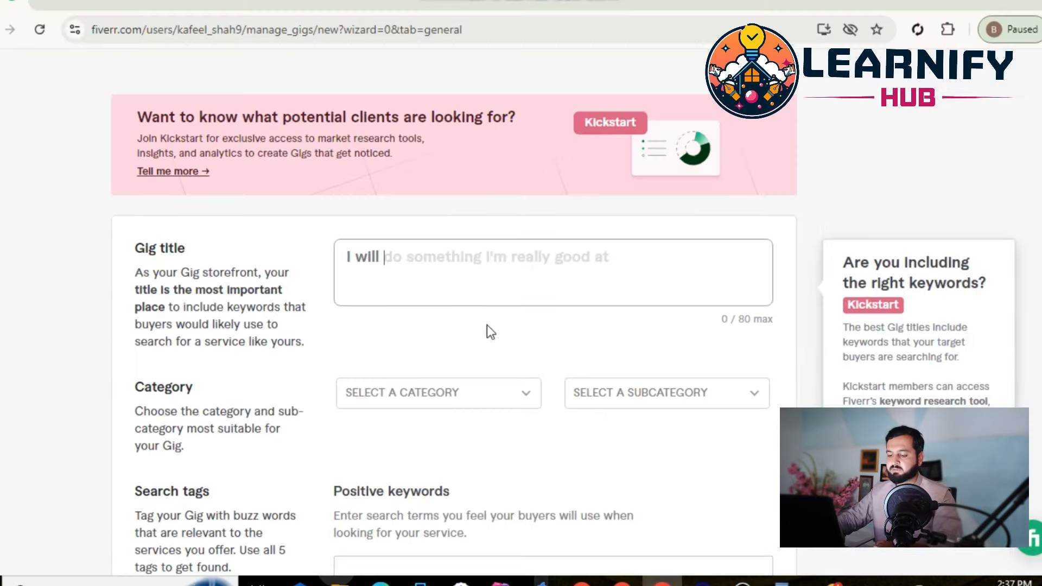
pyautogui.hotkey('ctrl', 'v')
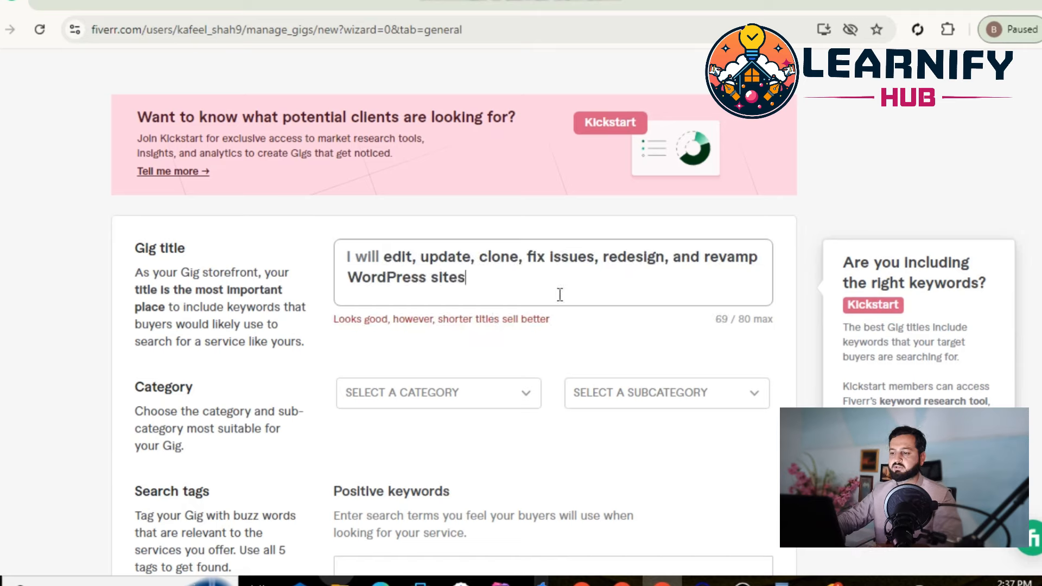
pyautogui.moveTo(552, 320); pyautogui.dragTo(342, 324)
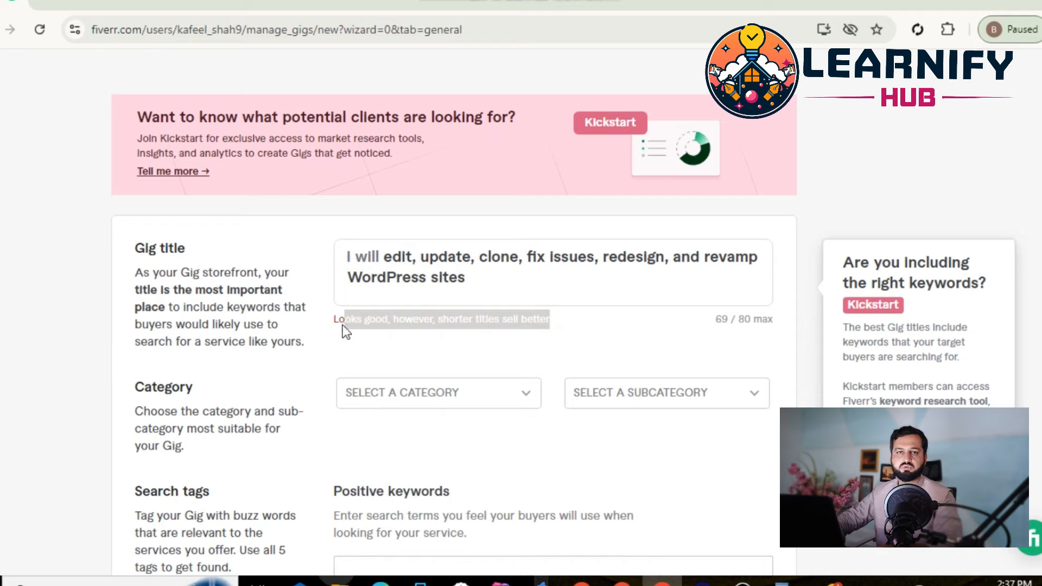
pyautogui.click(356, 324)
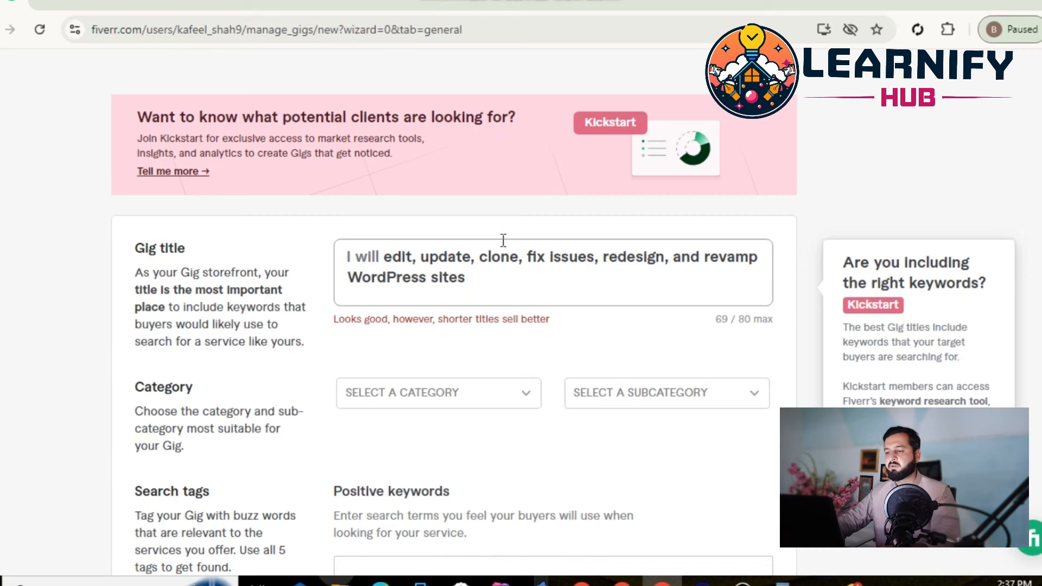
# - Set the gig's category to Programming & Tech
pyautogui.scroll(-3, 480, 294)
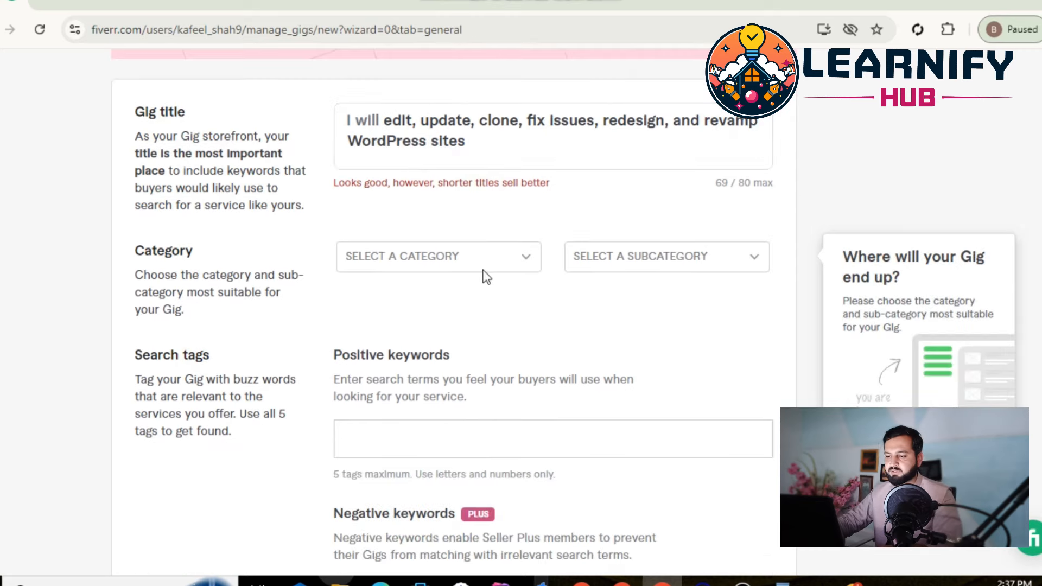
pyautogui.click(529, 263)
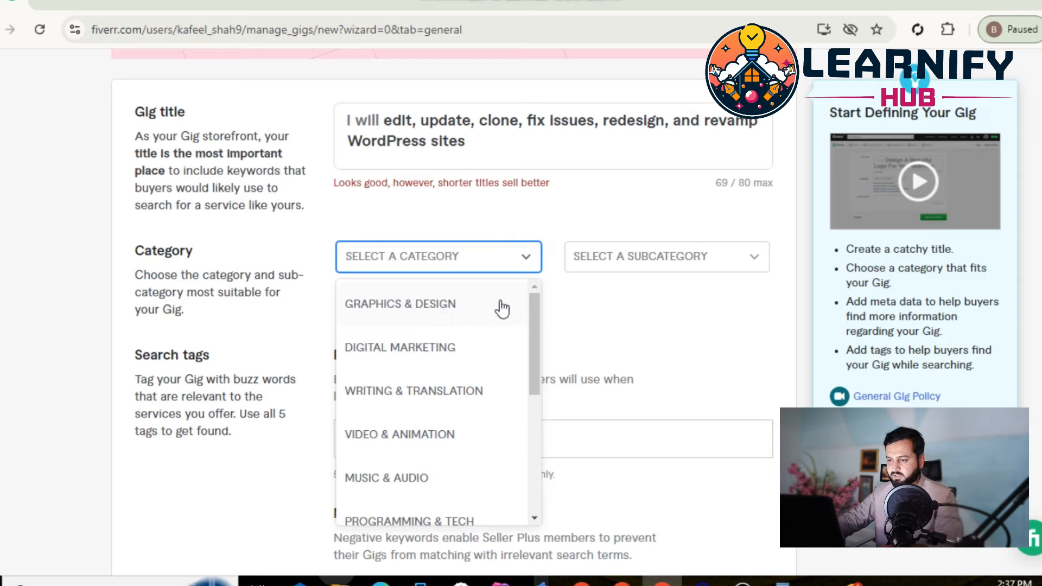
pyautogui.scroll(-5, 500, 307)
pyautogui.scroll(3, 500, 307)
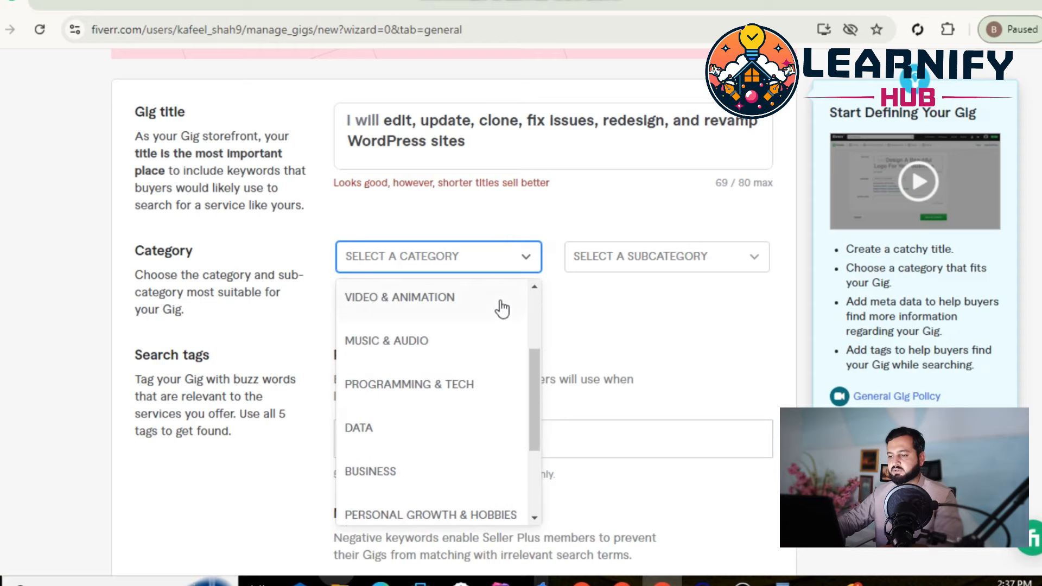
pyautogui.click(463, 386)
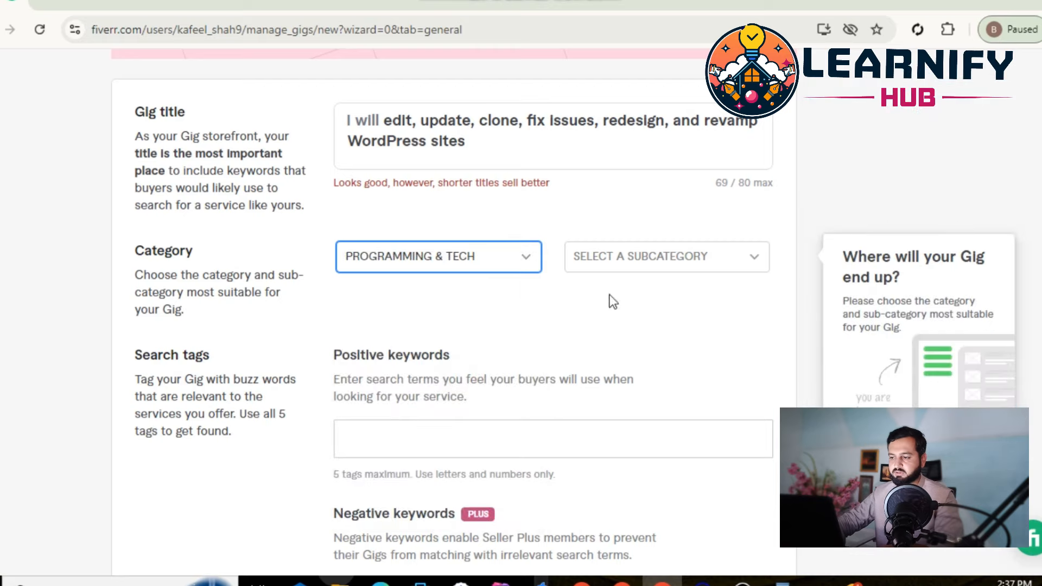
# - Switch the gig's category to Graphics & Design and back to Programming & Tech
pyautogui.click(530, 260)
pyautogui.click(455, 305)
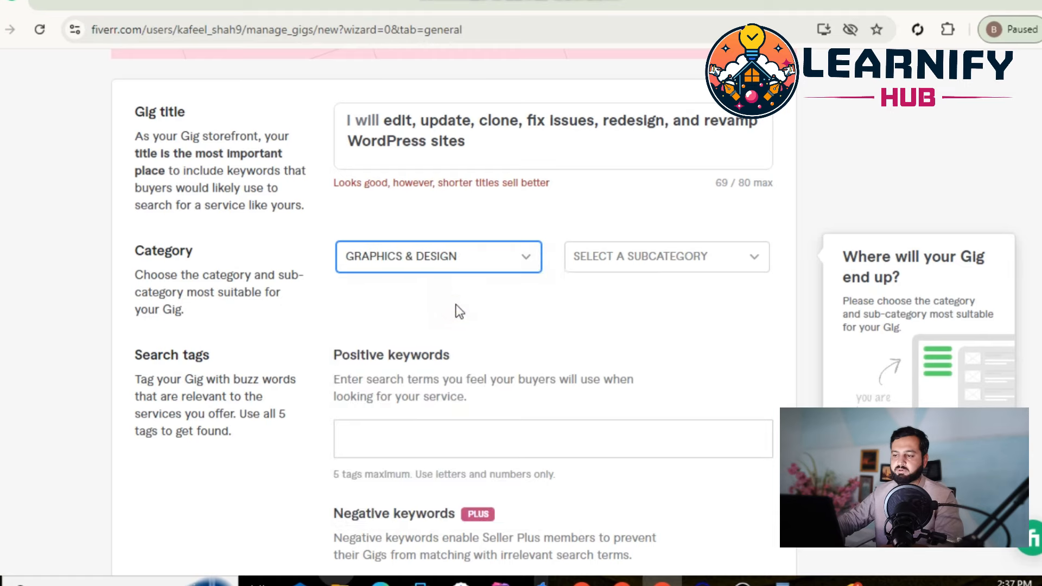
pyautogui.click(496, 259)
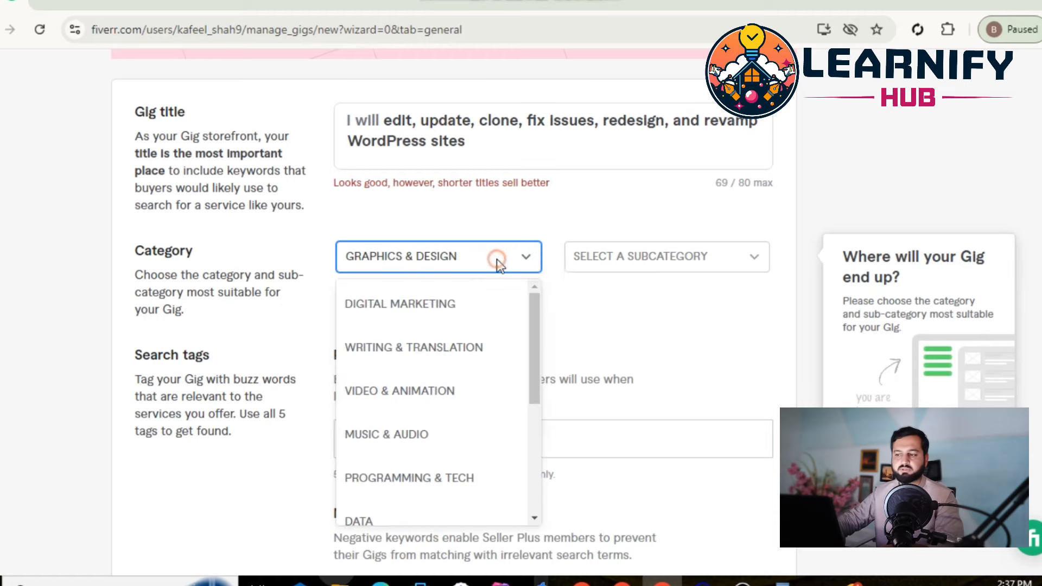
pyautogui.click(448, 484)
# - Look through the available subcategories and set the gig's subcategory to Website Development
pyautogui.click(753, 267)
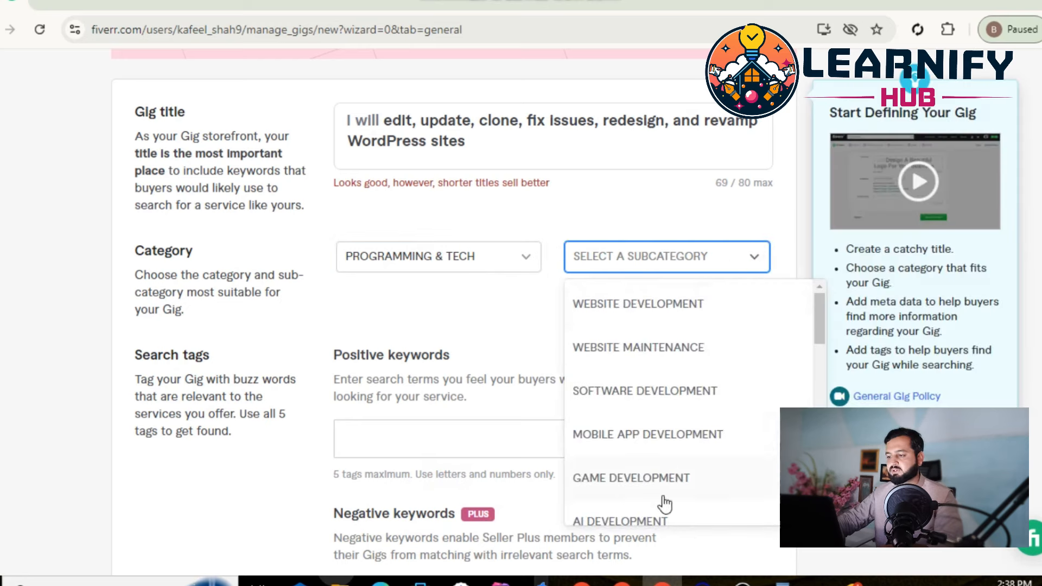
pyautogui.scroll(-3, 645, 420)
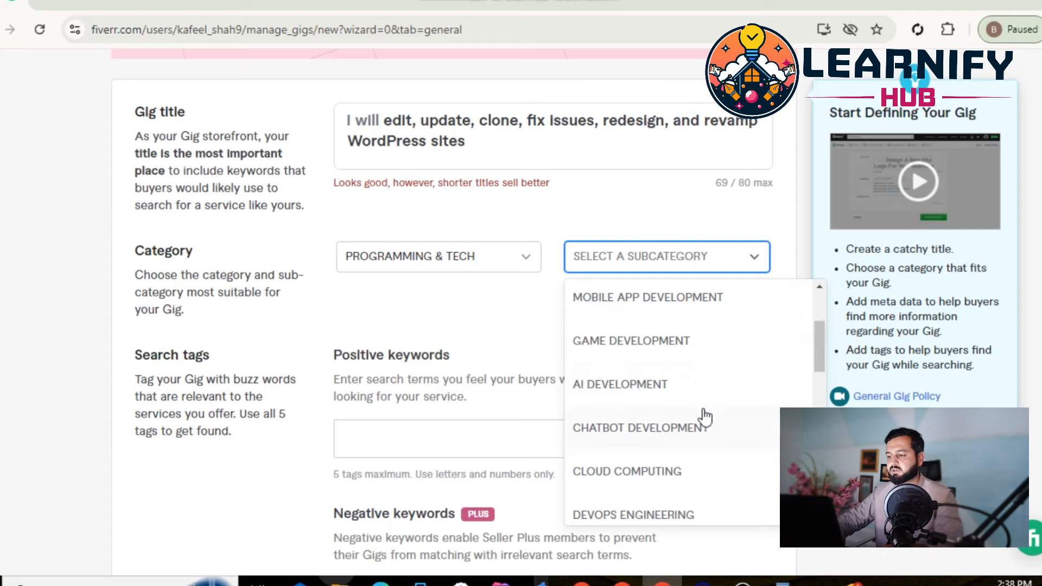
pyautogui.scroll(-3, 701, 419)
pyautogui.scroll(-3, 619, 391)
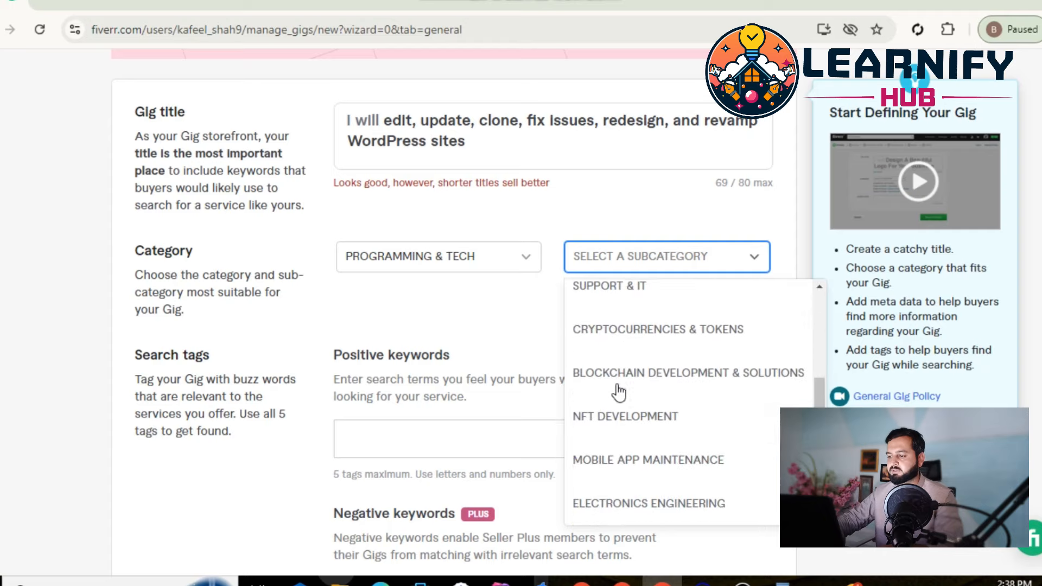
pyautogui.scroll(-3, 619, 390)
pyautogui.scroll(10, 617, 391)
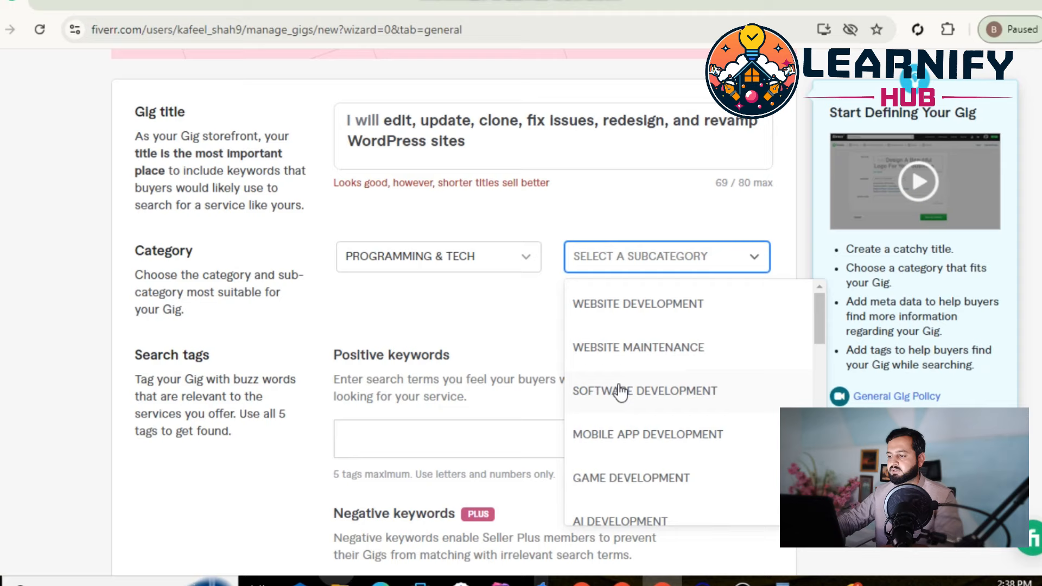
pyautogui.click(659, 303)
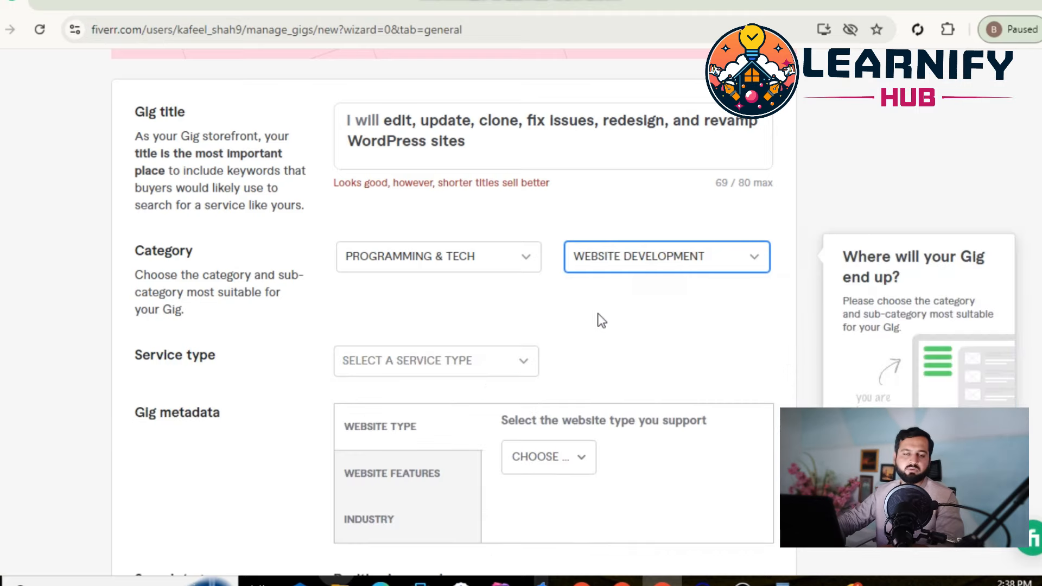
# - Set the gig's service type to WordPress
pyautogui.click(505, 363)
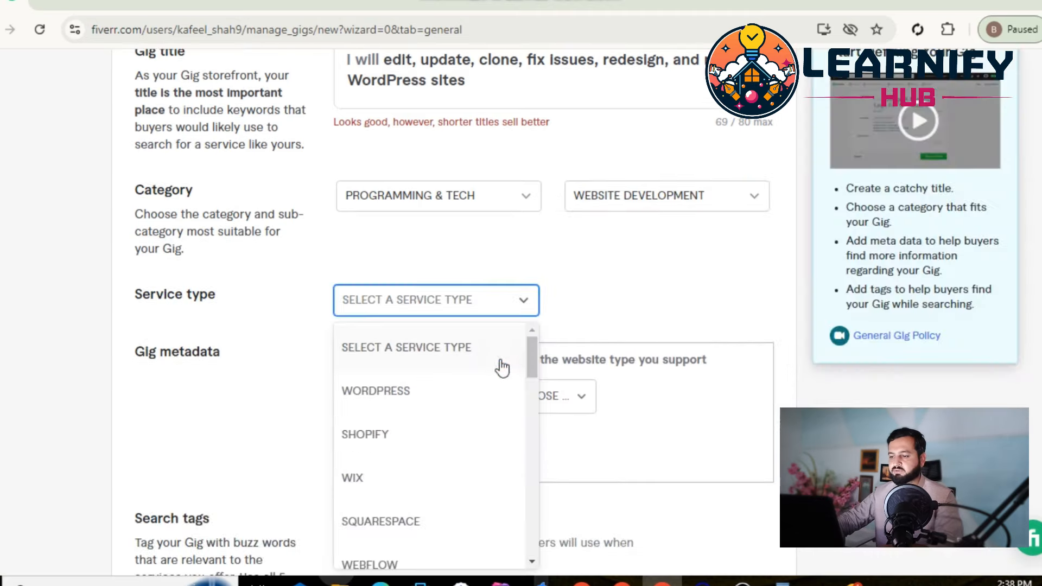
pyautogui.click(572, 276)
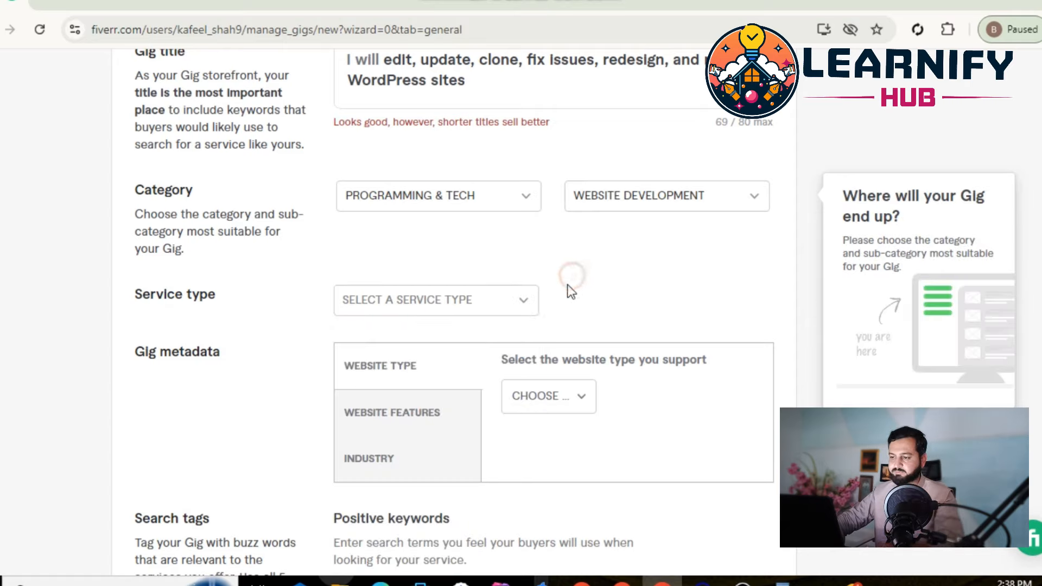
pyautogui.click(532, 302)
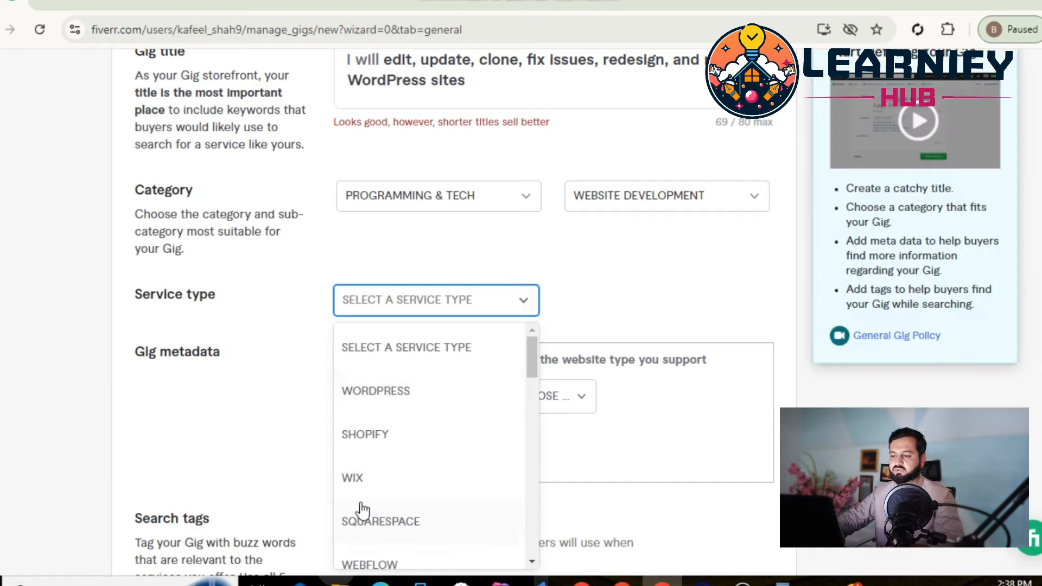
pyautogui.click(399, 391)
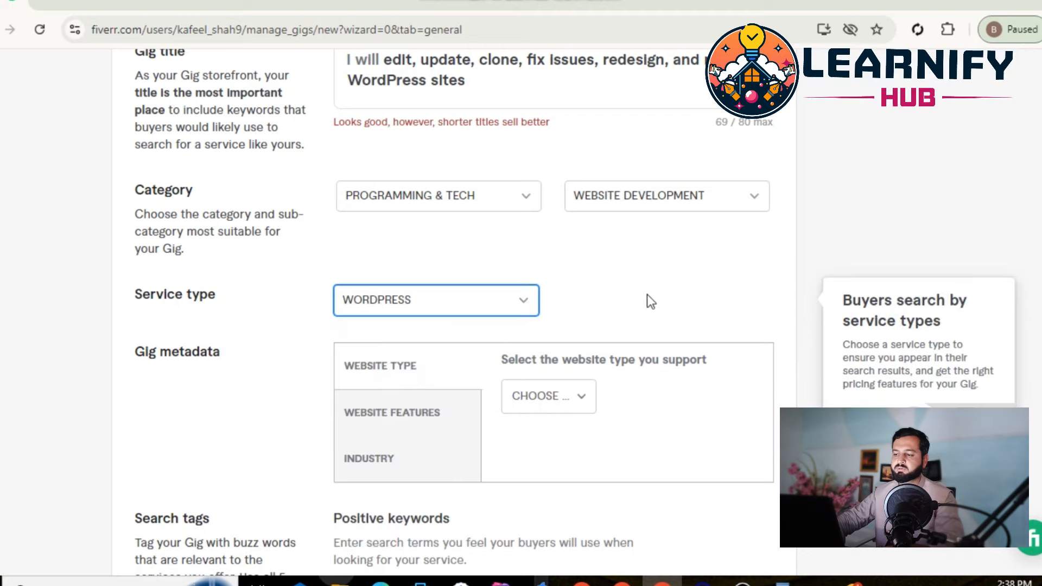
# - Set the supported website type in the gig metadata to E-Commerce Store
pyautogui.scroll(-2, 649, 260)
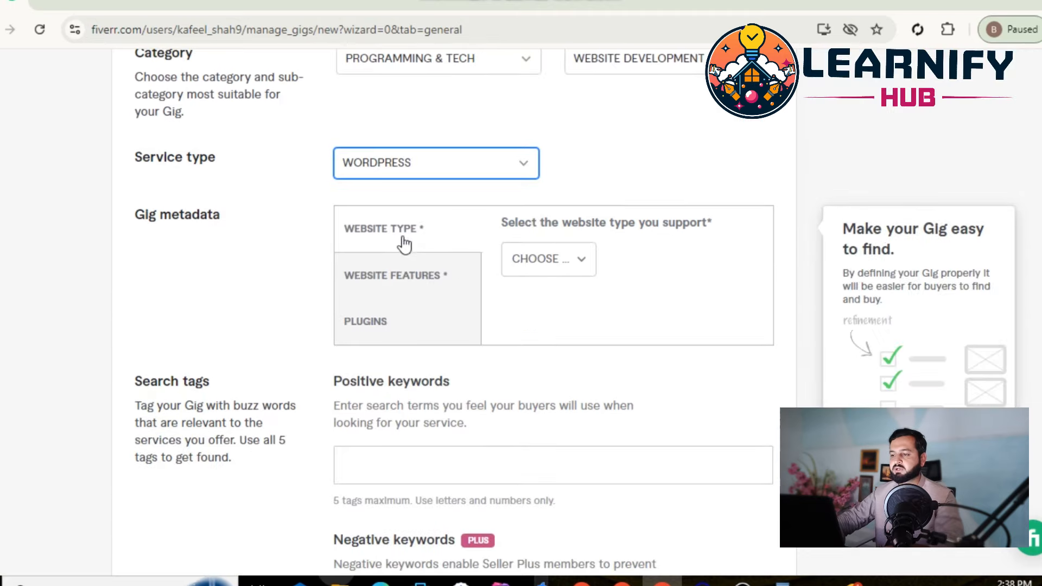
pyautogui.click(562, 271)
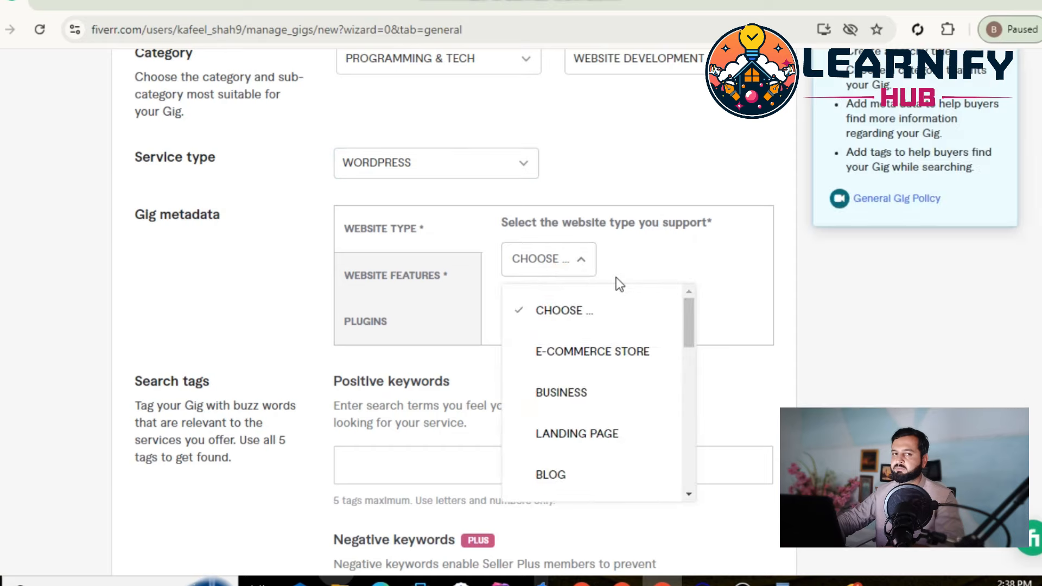
pyautogui.click(591, 351)
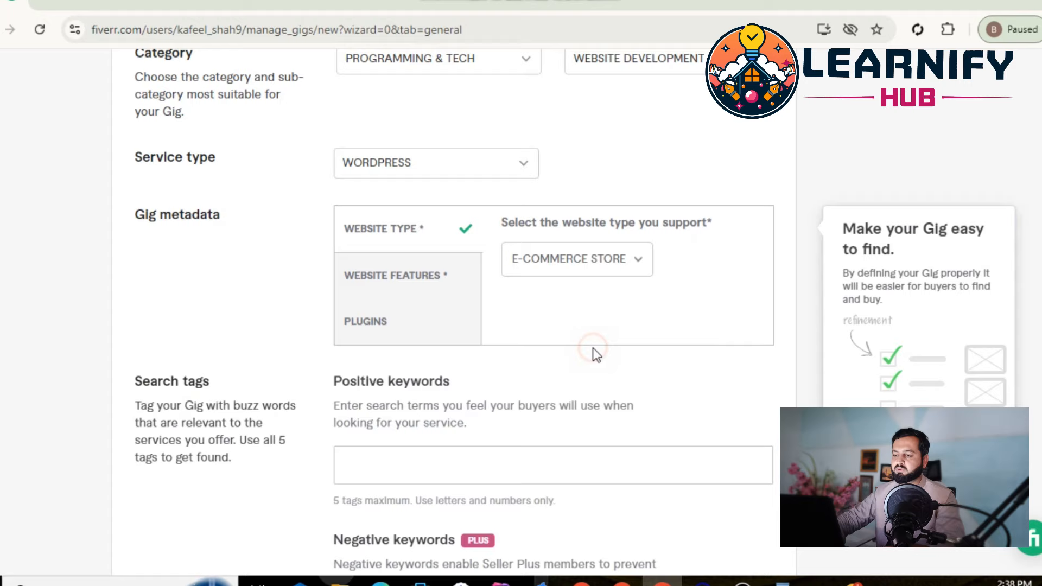
# - Select Payment, Marketing, Forum, Social media and Inventory as supported website features in the gig metadata
pyautogui.click(422, 285)
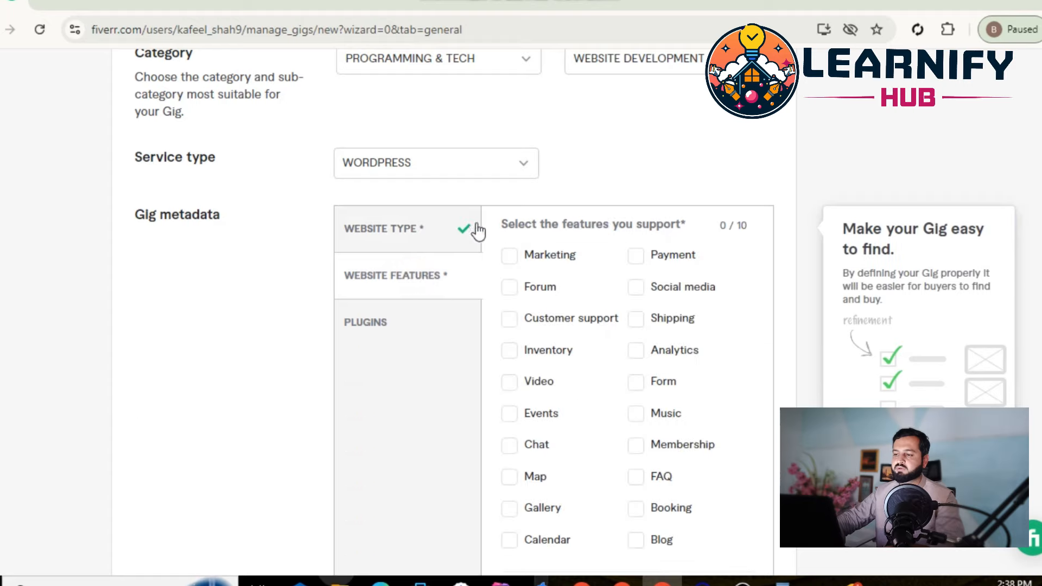
pyautogui.moveTo(755, 227); pyautogui.dragTo(704, 227)
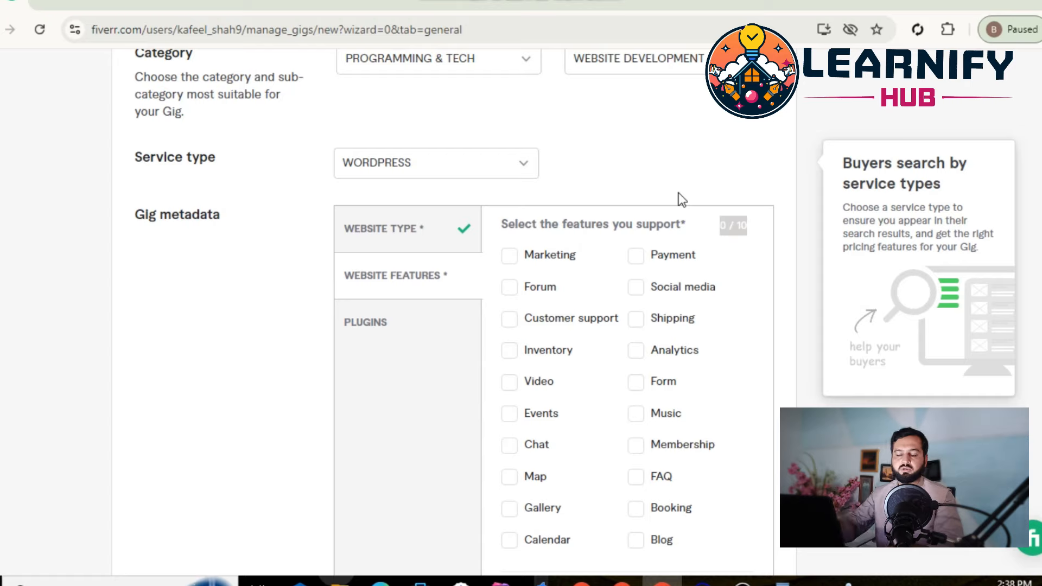
pyautogui.click(640, 257)
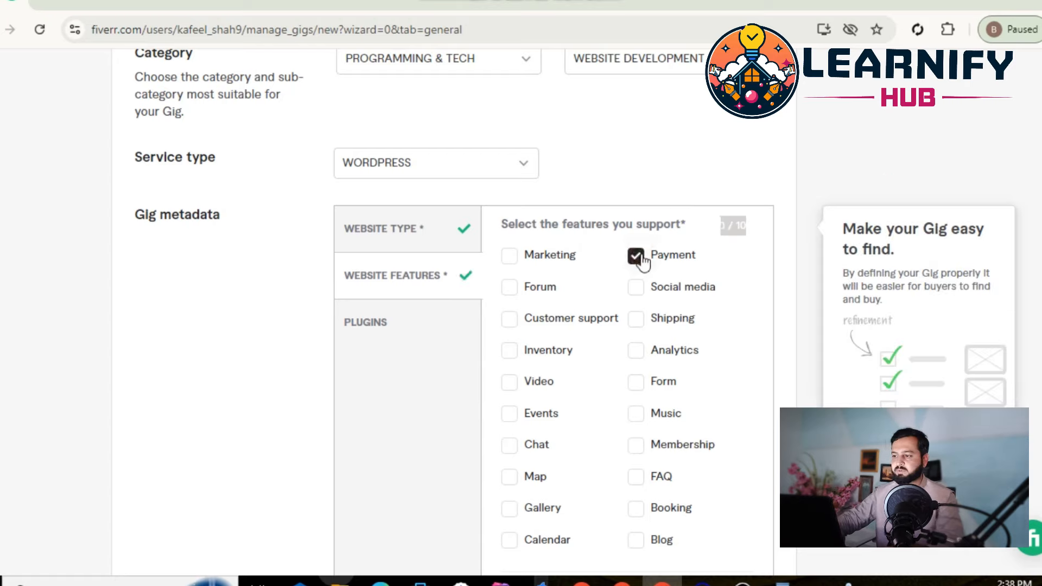
pyautogui.click(509, 256)
pyautogui.click(510, 287)
pyautogui.click(633, 289)
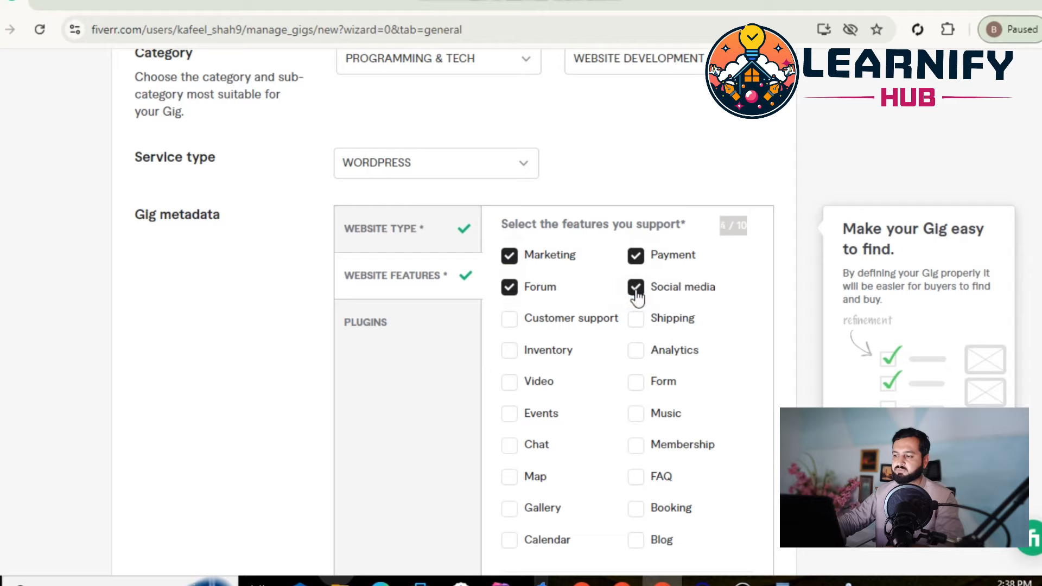
pyautogui.click(509, 350)
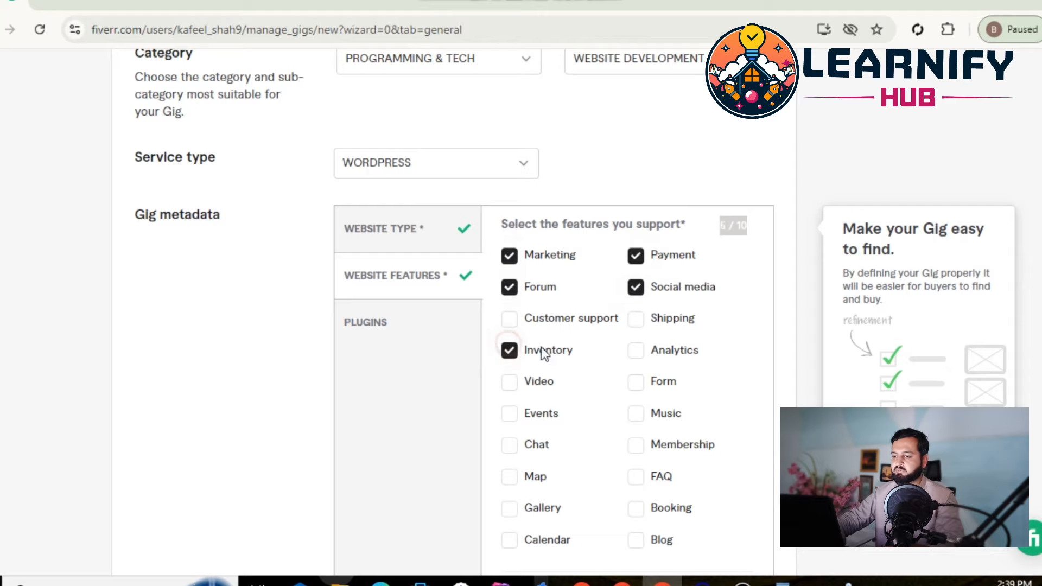
# - Add Form, Chat, Events, Gallery and Blog to the supported website features
pyautogui.scroll(-2, 632, 395)
pyautogui.click(635, 245)
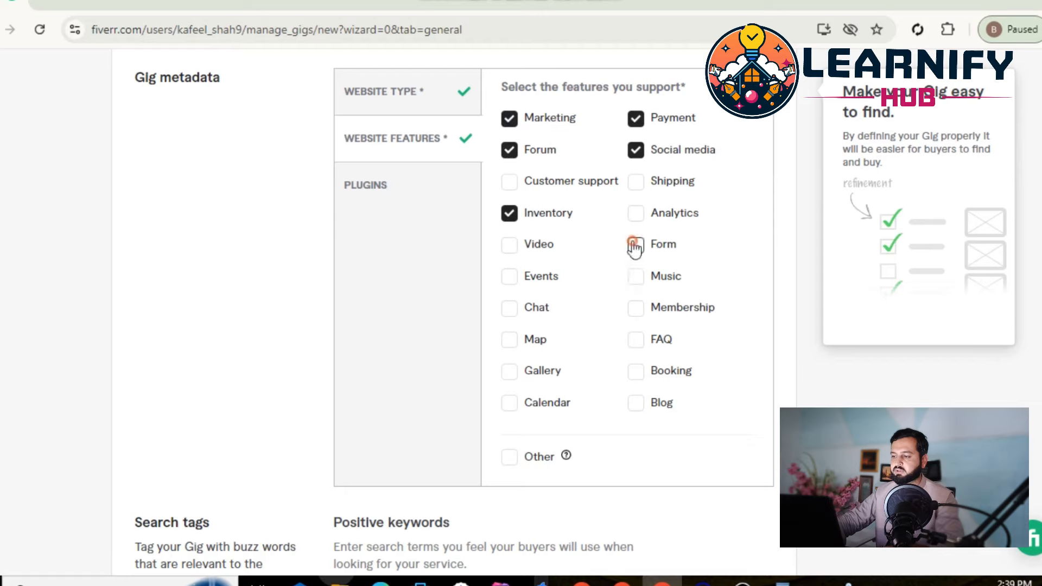
pyautogui.click(509, 307)
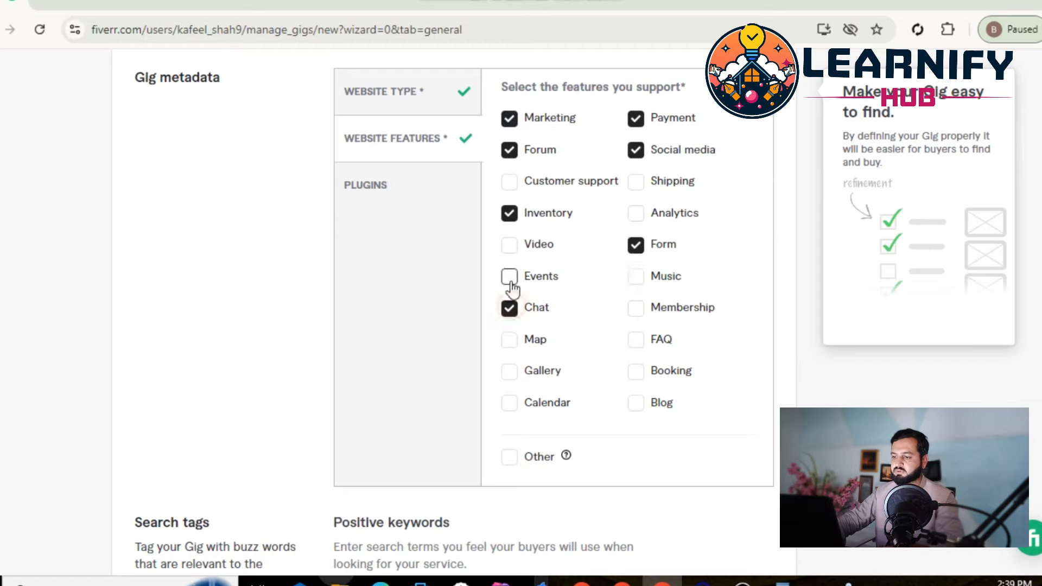
pyautogui.click(509, 276)
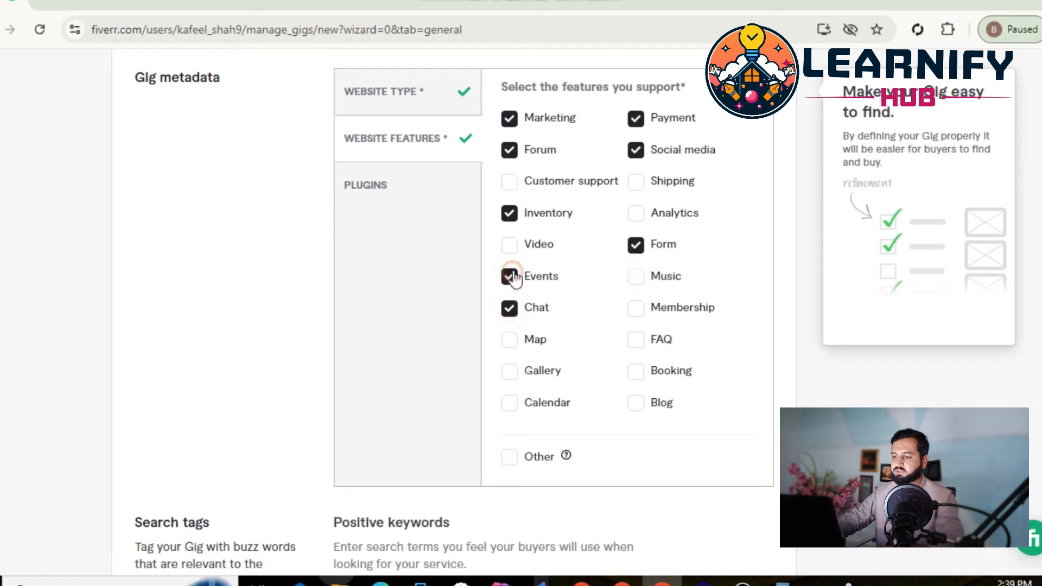
pyautogui.click(509, 371)
pyautogui.click(635, 404)
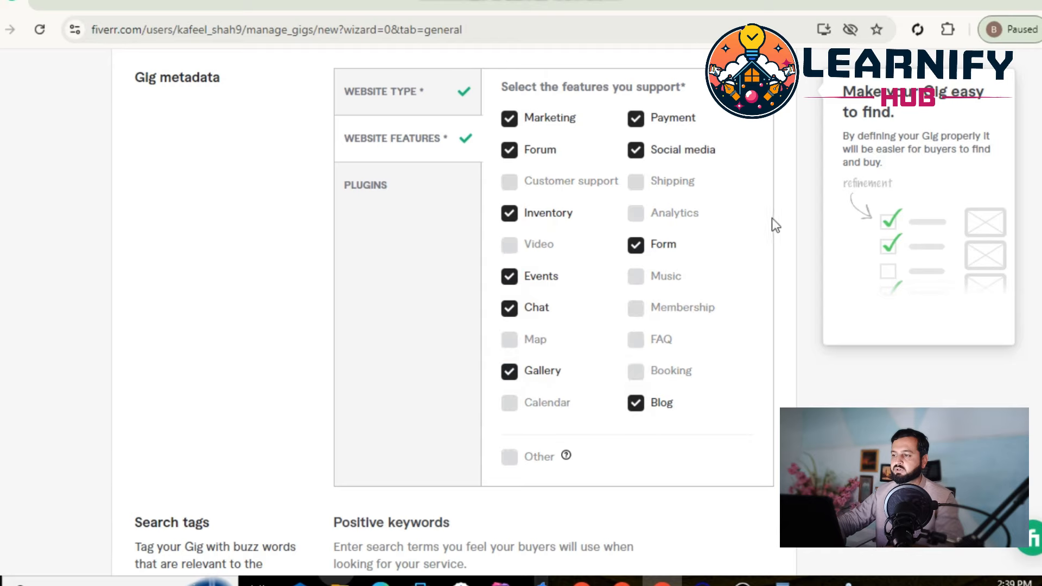
# - Select Twitter, Facebook, Adsense, All-in-one SEO pack, YouTube and WP Rocket as supported plugins in the gig metadata
pyautogui.scroll(3, 759, 220)
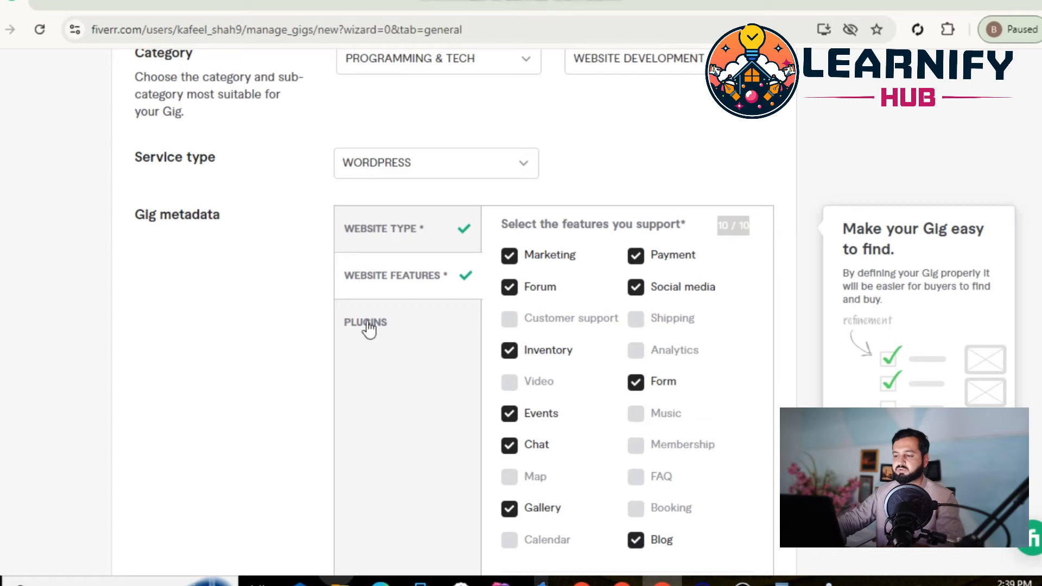
pyautogui.click(408, 324)
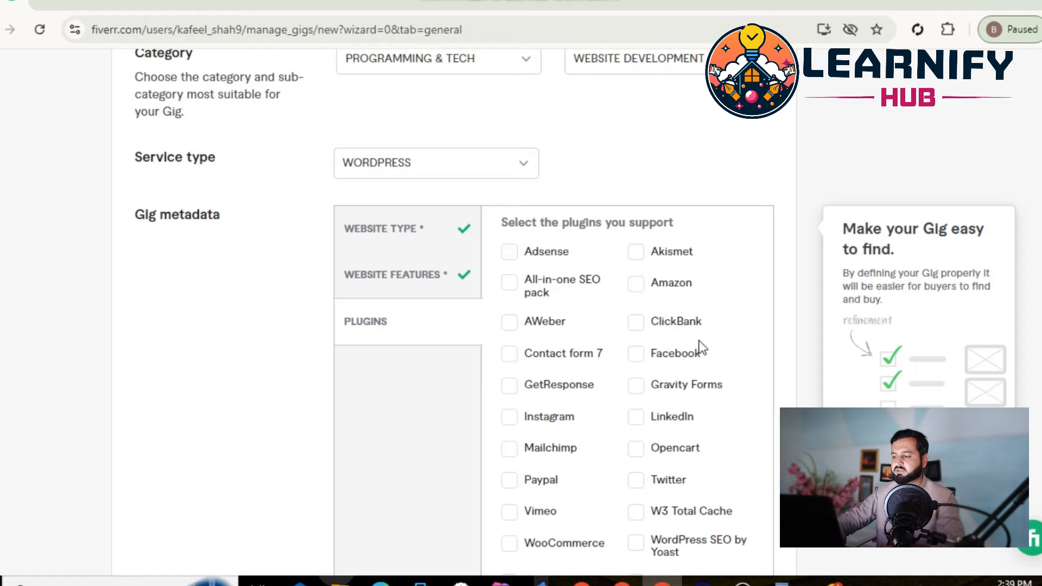
pyautogui.scroll(-2, 717, 342)
pyautogui.click(636, 342)
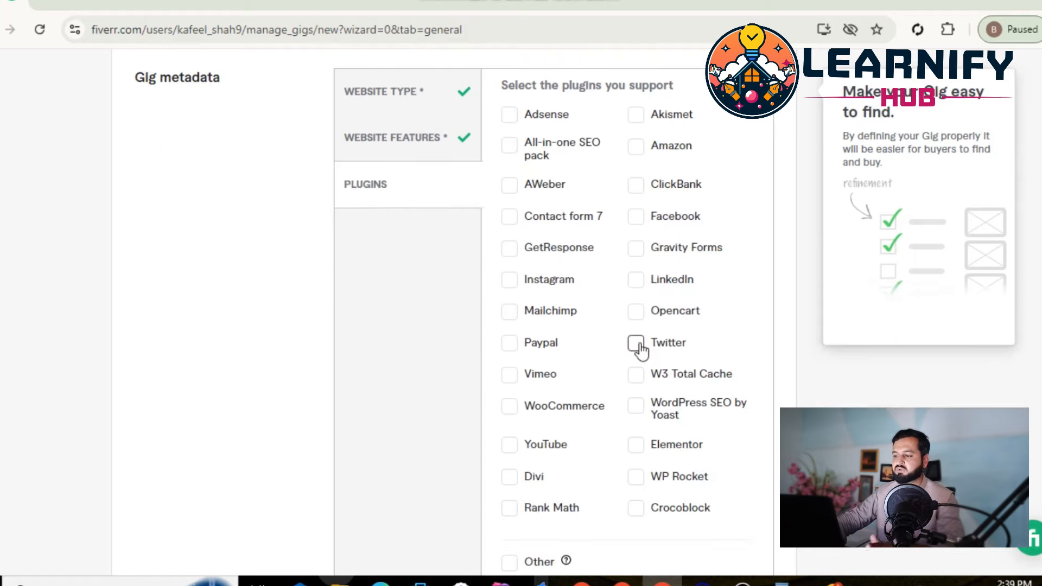
pyautogui.click(636, 217)
pyautogui.scroll(2, 629, 226)
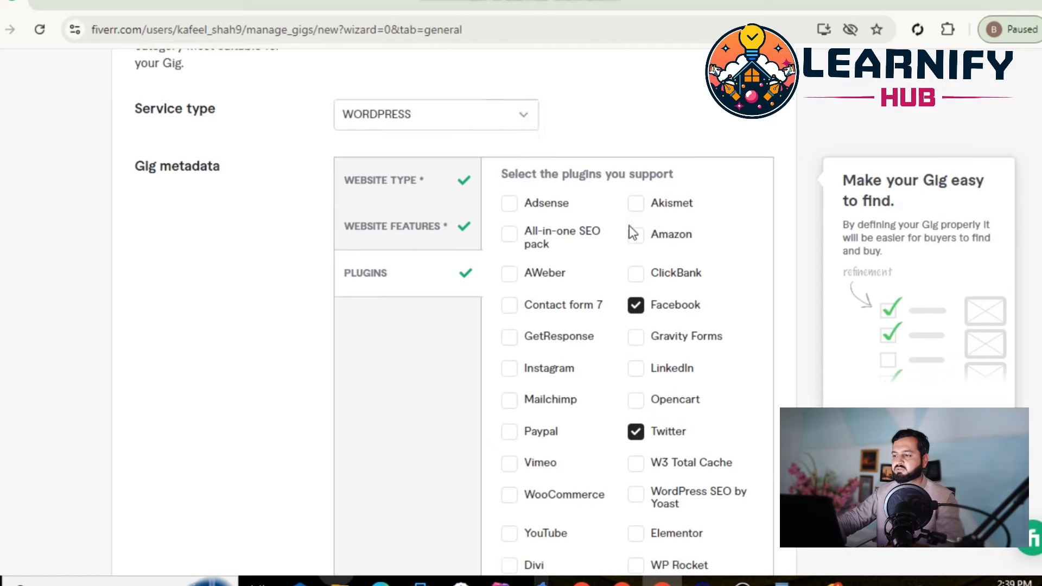
pyautogui.click(509, 253)
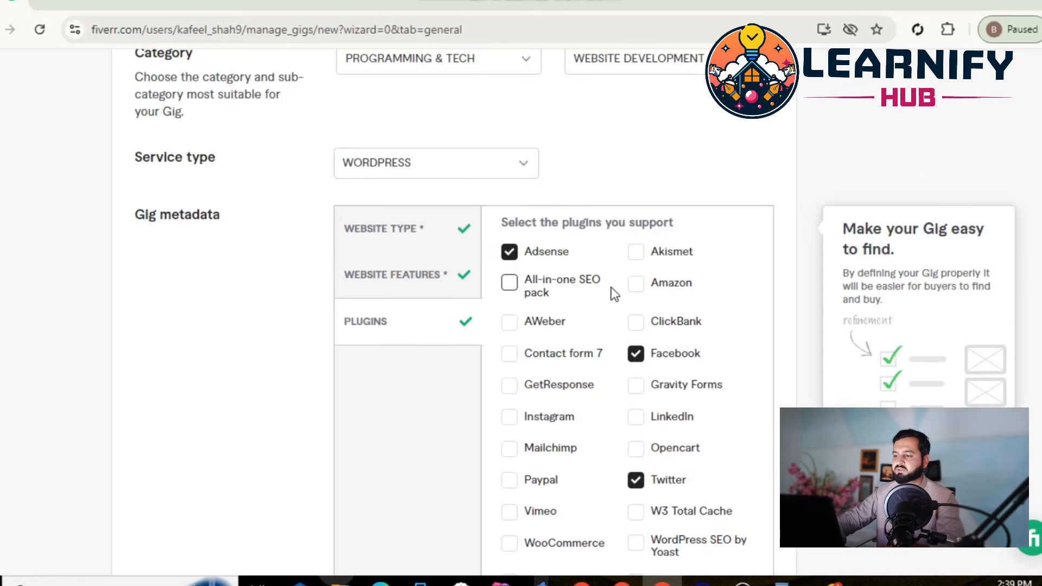
pyautogui.click(509, 283)
pyautogui.scroll(-2, 711, 296)
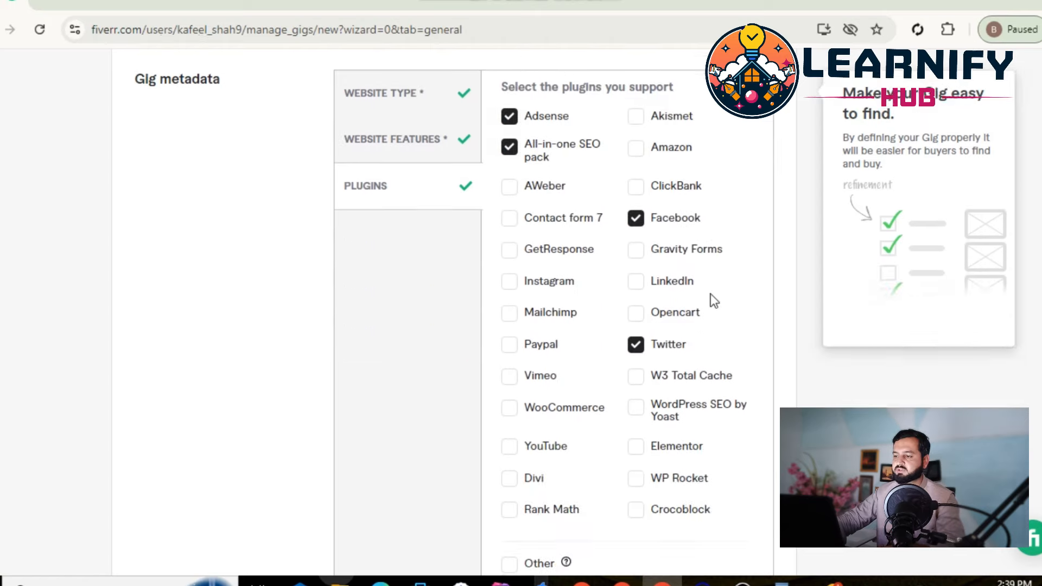
pyautogui.click(510, 443)
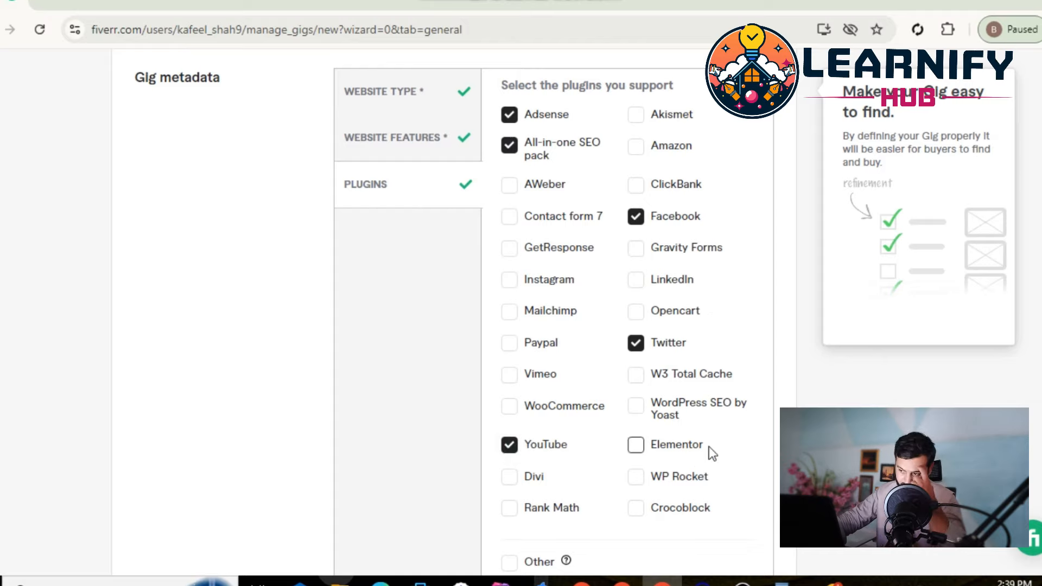
pyautogui.click(635, 476)
pyautogui.scroll(-2, 765, 375)
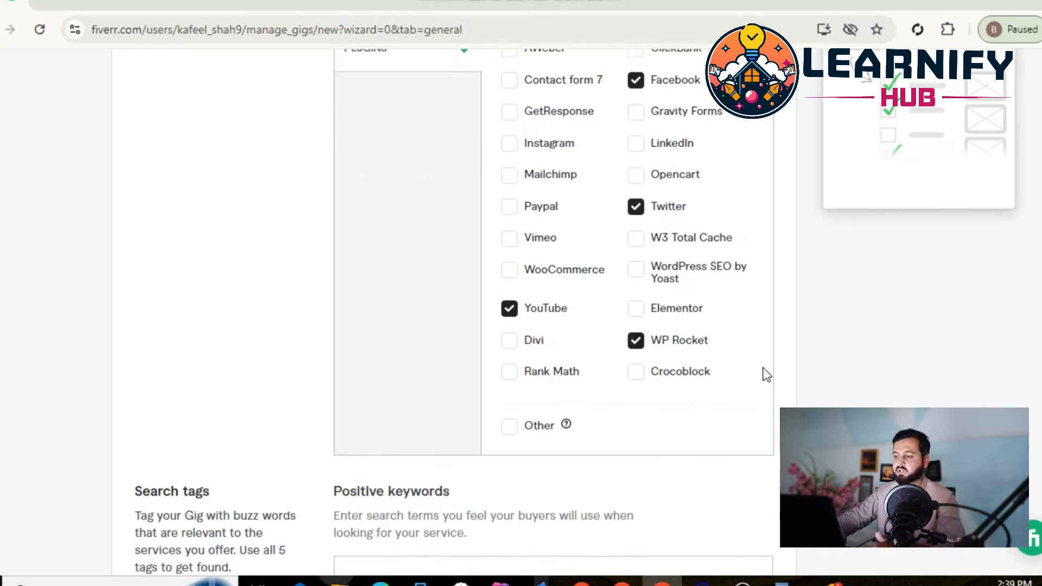
# - Add "ecommerce" as the first positive keyword in the gig's search tags
pyautogui.scroll(-2, 765, 374)
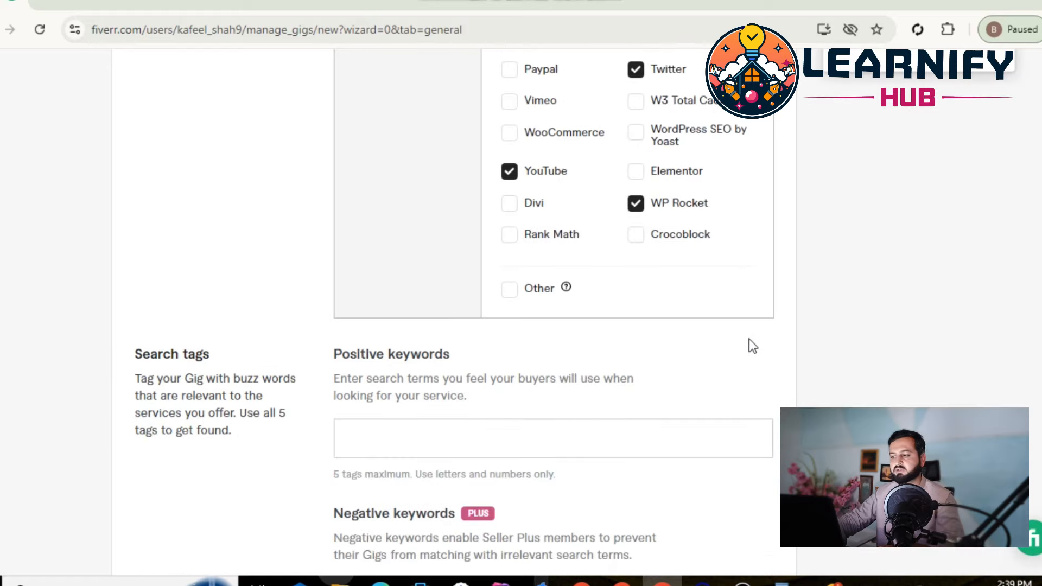
pyautogui.click(553, 448)
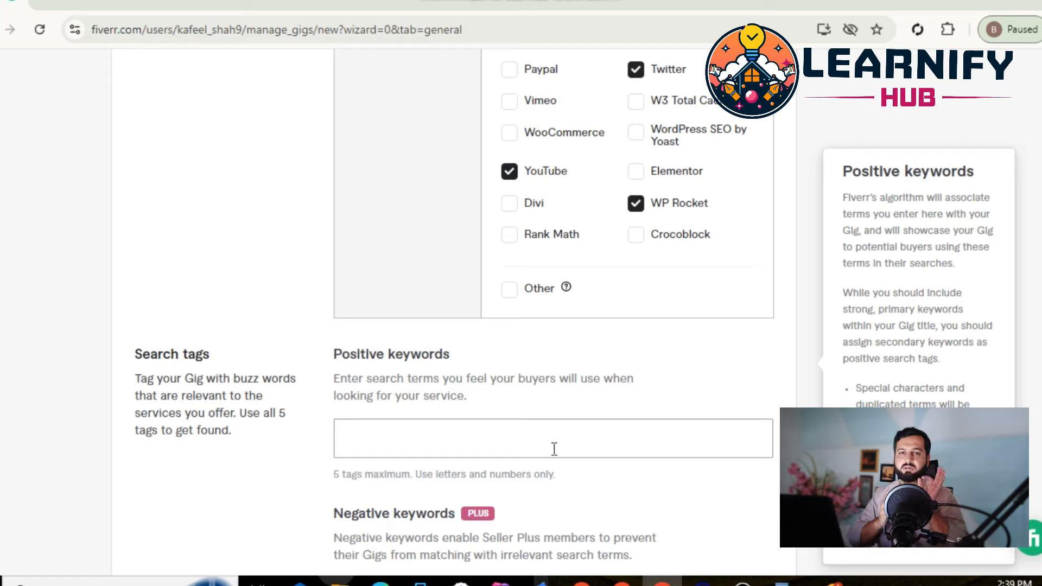
pyautogui.click(554, 448)
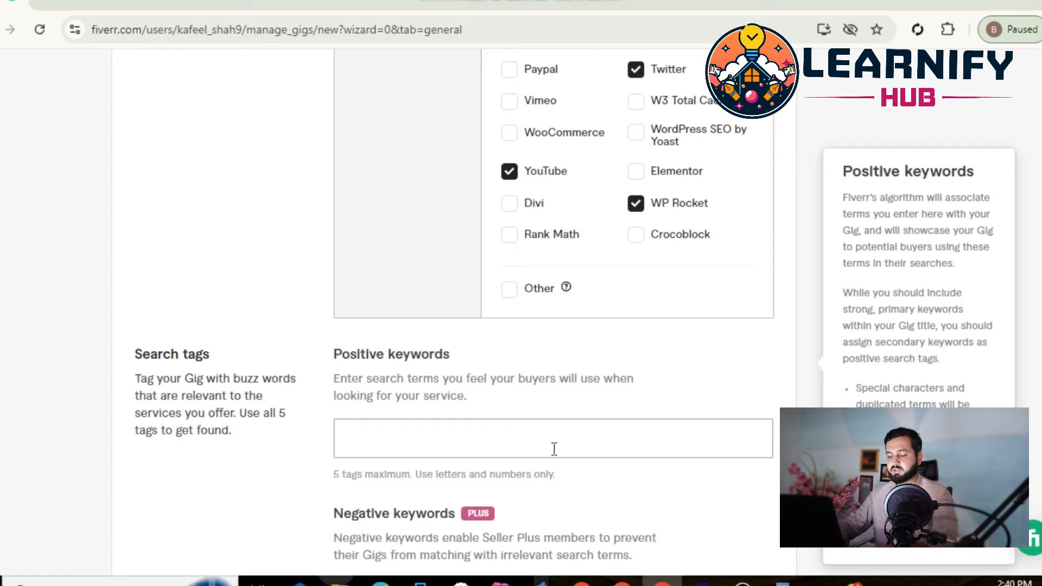
pyautogui.write('d')
pyautogui.write('mm')
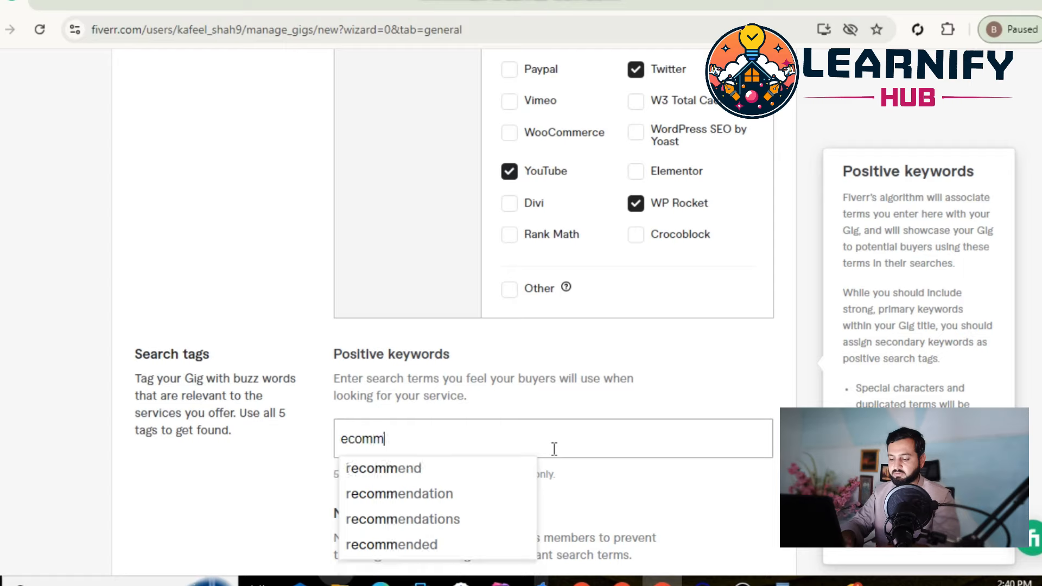
pyautogui.write('erce')
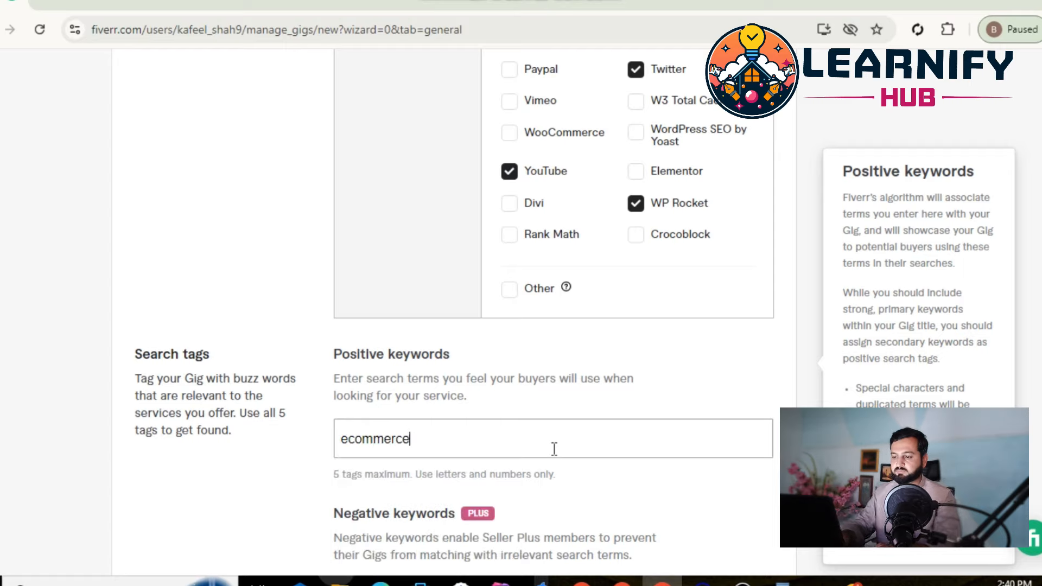
pyautogui.press('Return')
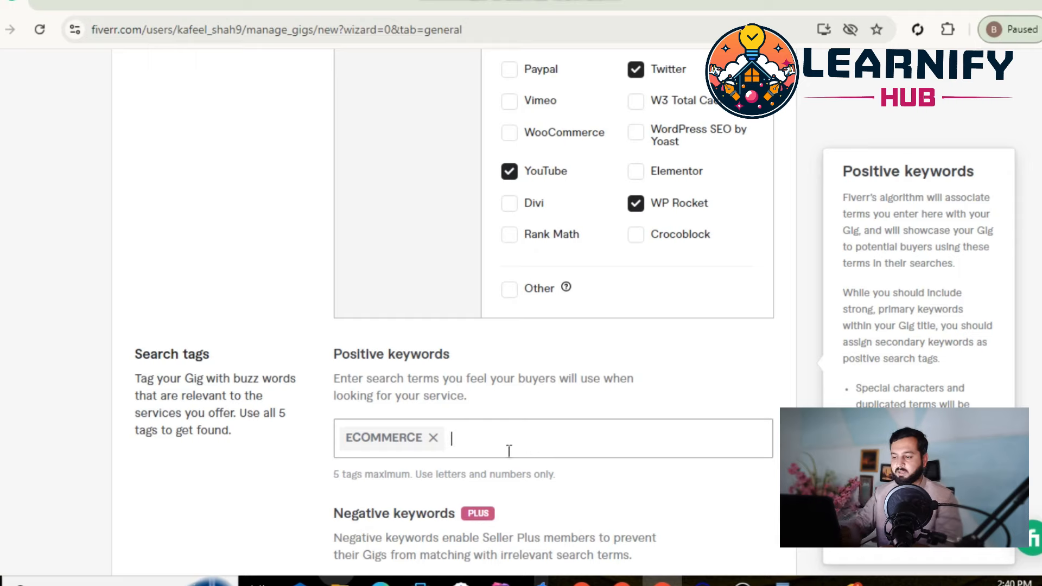
# - Add "wordpress" and the suggested "website development" to the gig's positive keywords
pyautogui.click(324, 478)
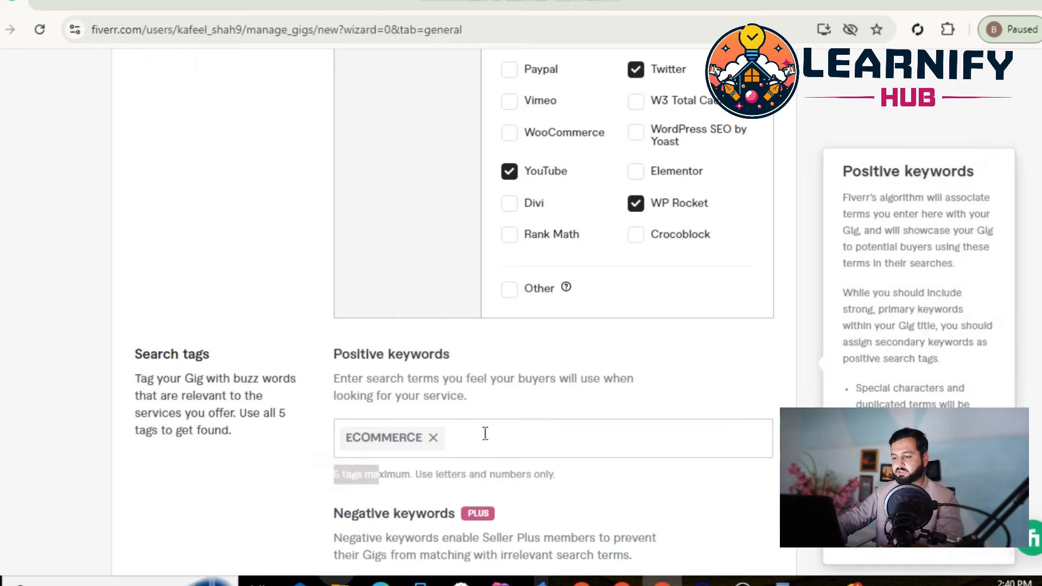
pyautogui.click(510, 432)
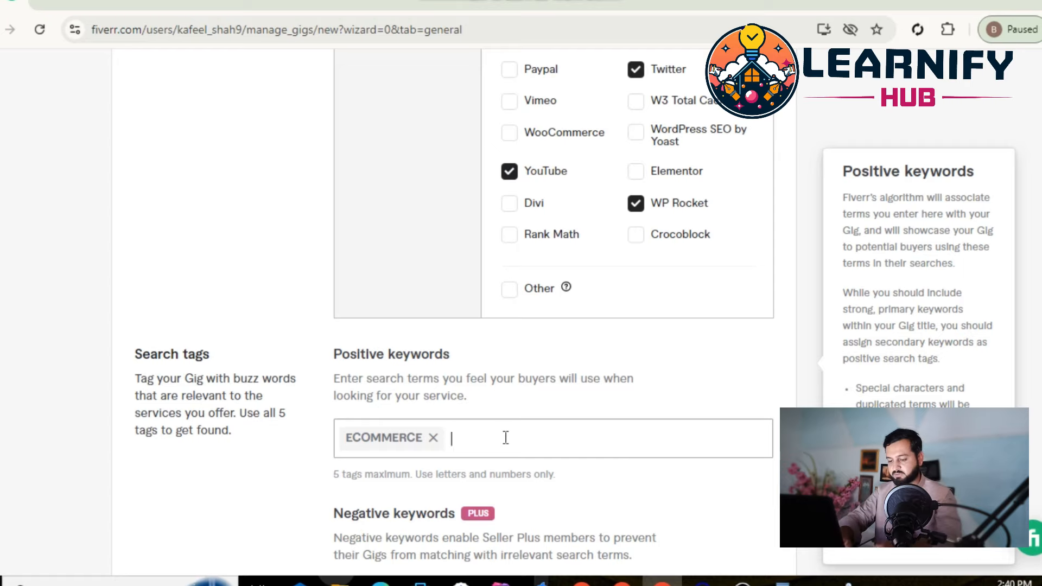
pyautogui.write('wordpress')
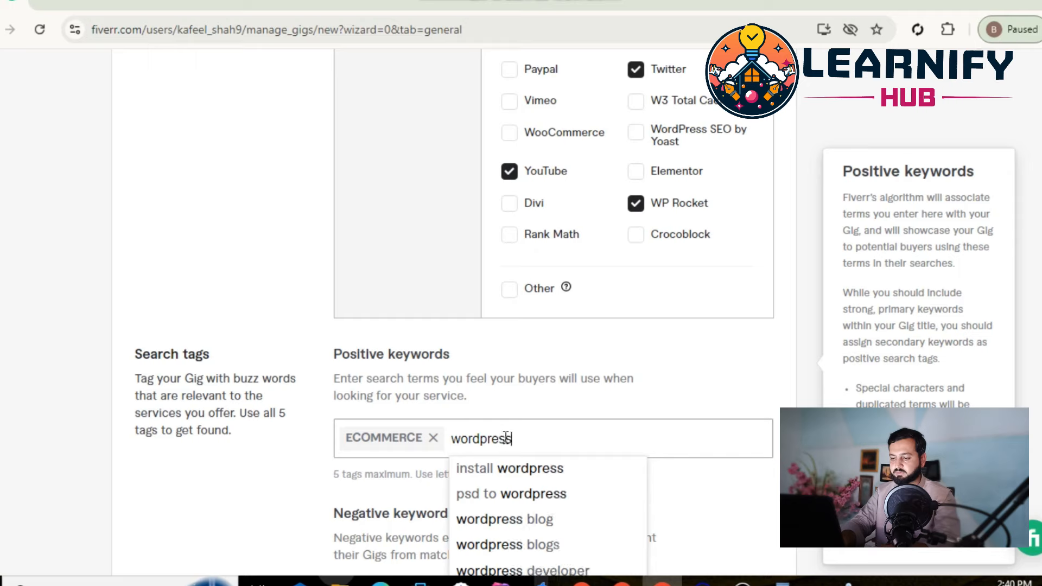
pyautogui.press('Return')
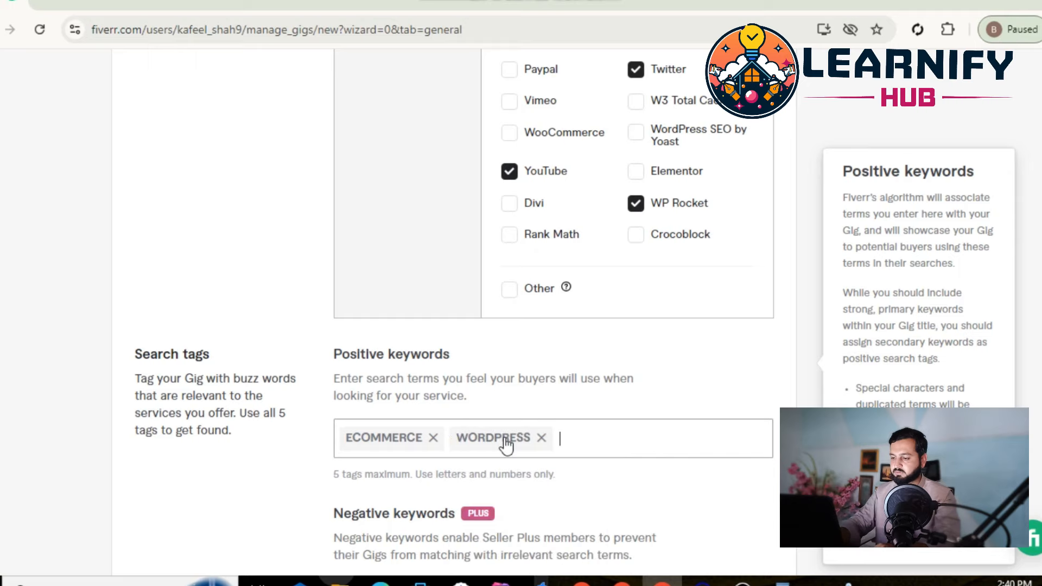
pyautogui.write('webs')
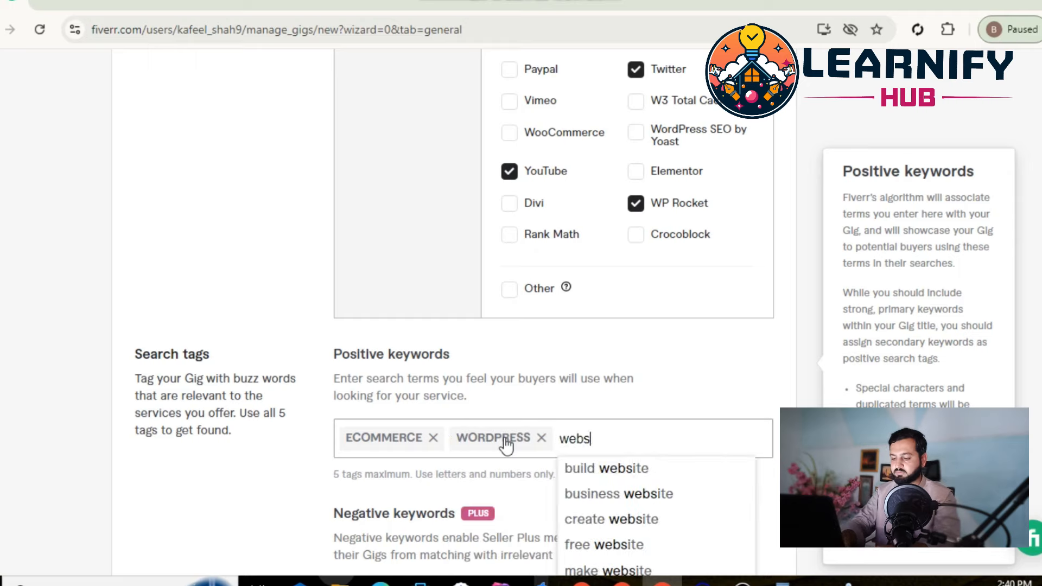
pyautogui.write('ite de')
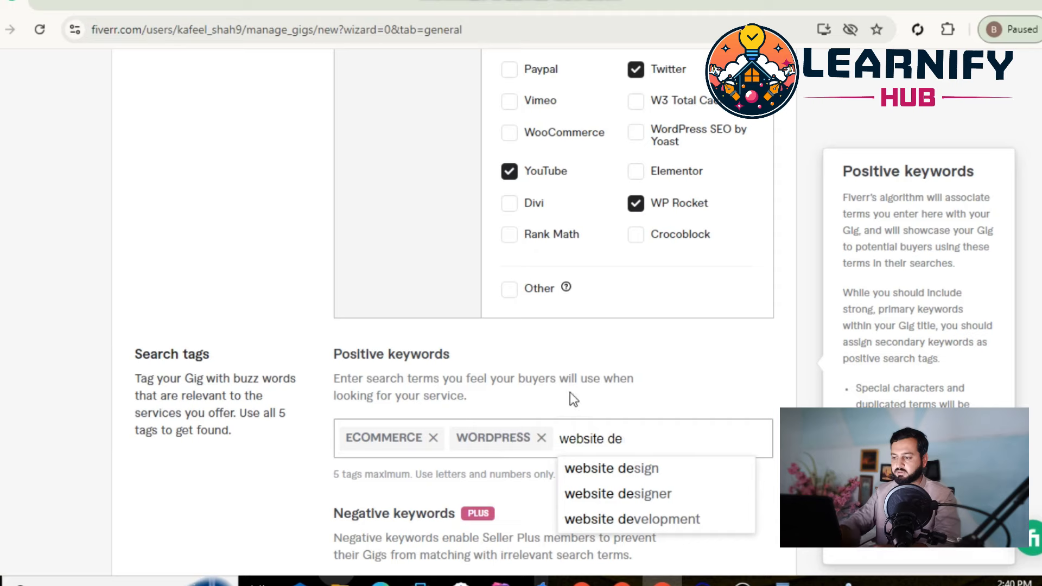
pyautogui.click(643, 521)
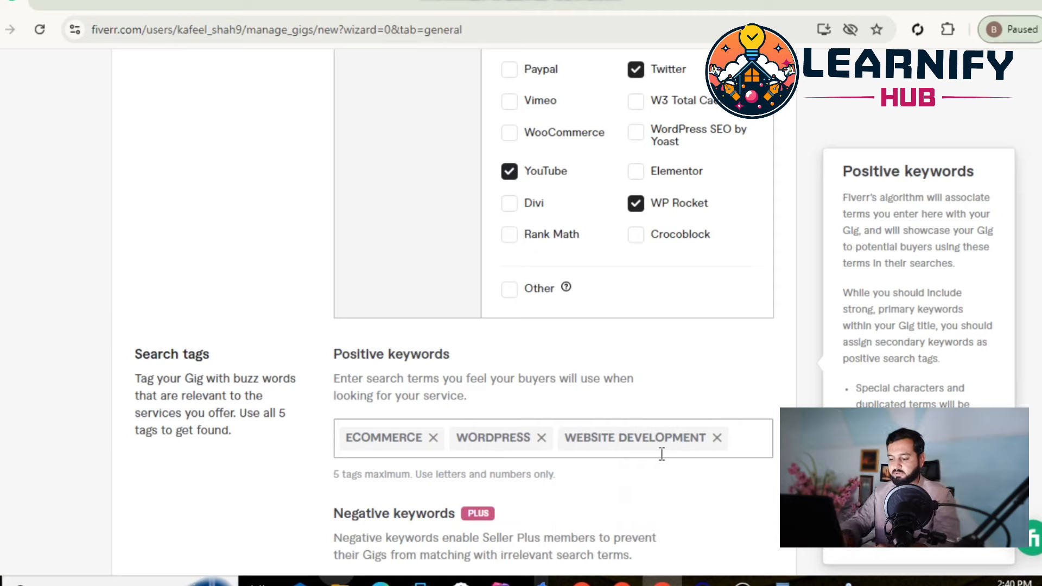
# - Add "online store" as a positive keyword and remove it again
pyautogui.write('on')
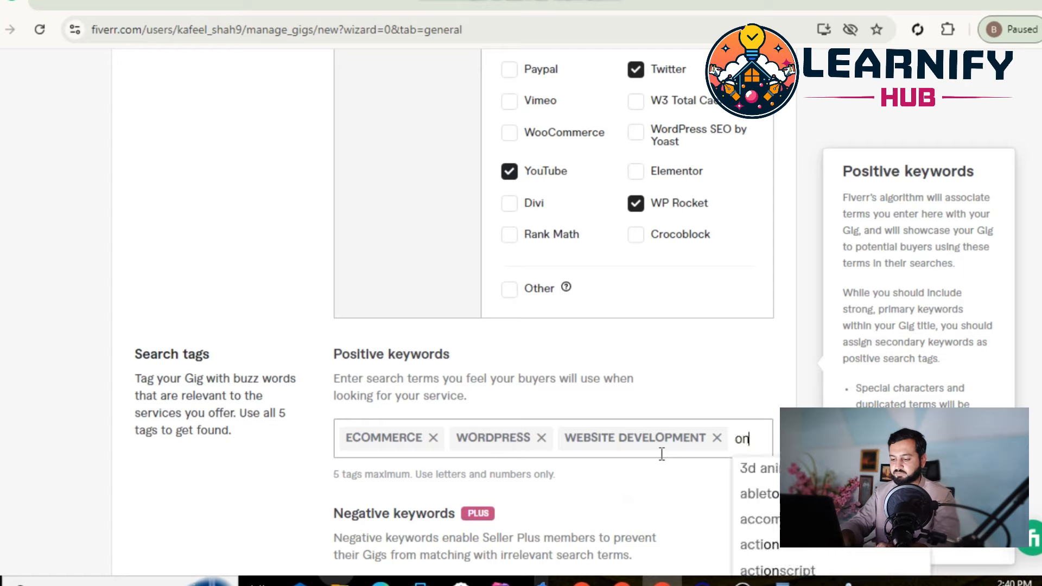
pyautogui.write('line store')
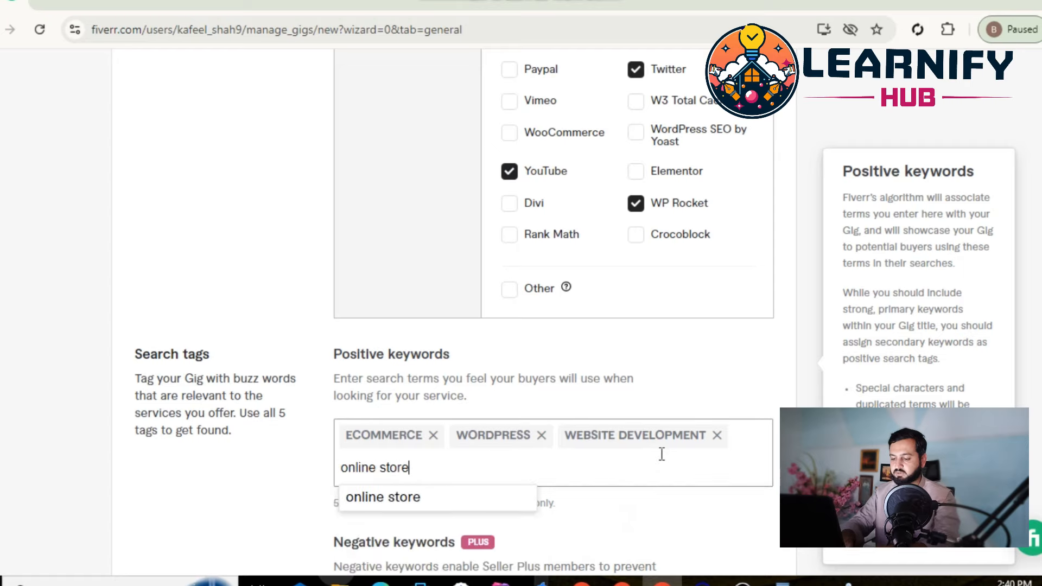
pyautogui.press('Return')
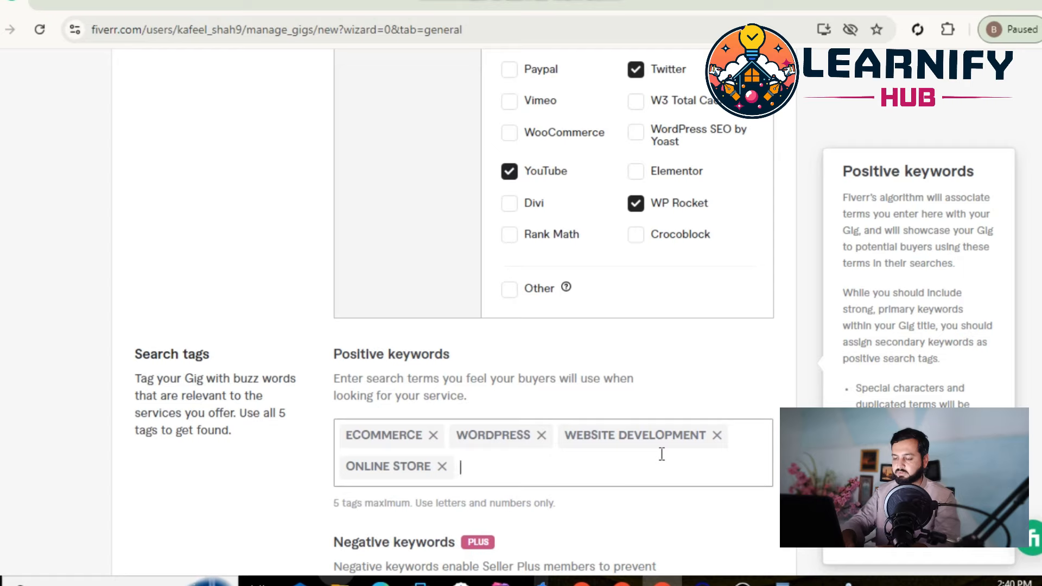
pyautogui.write('mo')
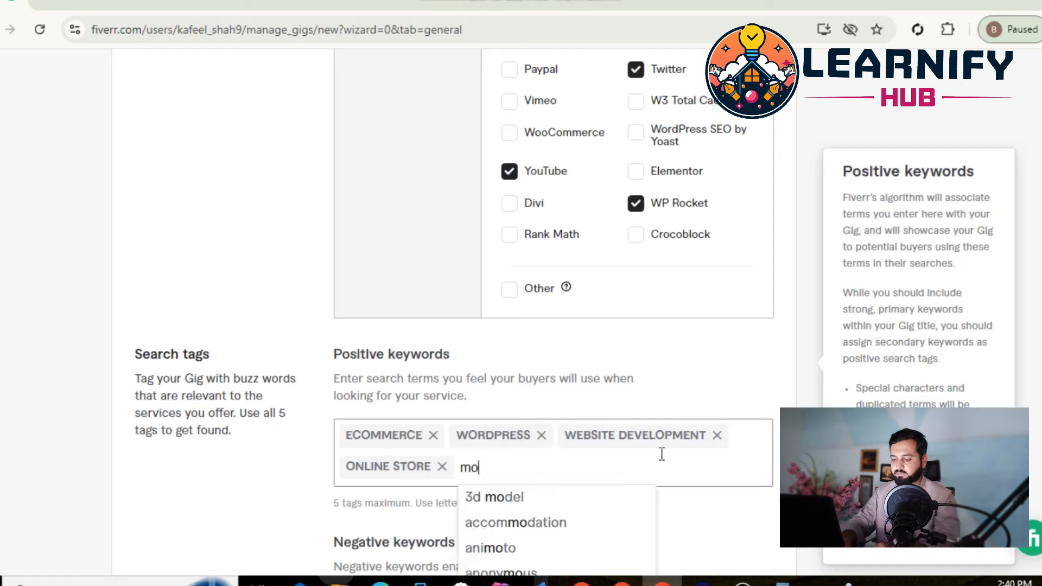
pyautogui.press('BackSpace')
pyautogui.press('BackSpace')
pyautogui.press('BackSpace')
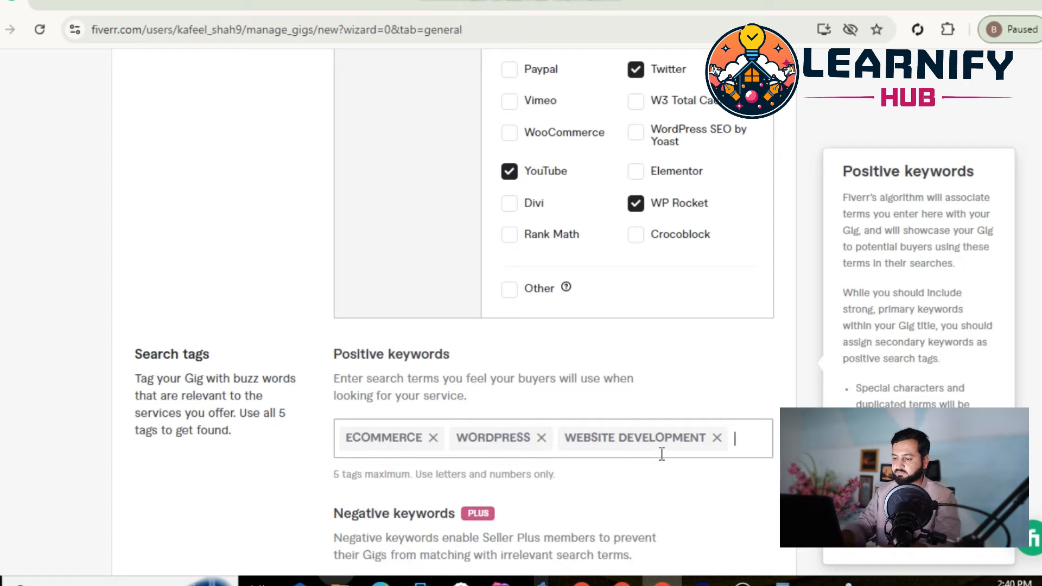
# - Add "online store" and "woocommerce" as the last two positive keywords in the gig's search tags
pyautogui.write('online sto')
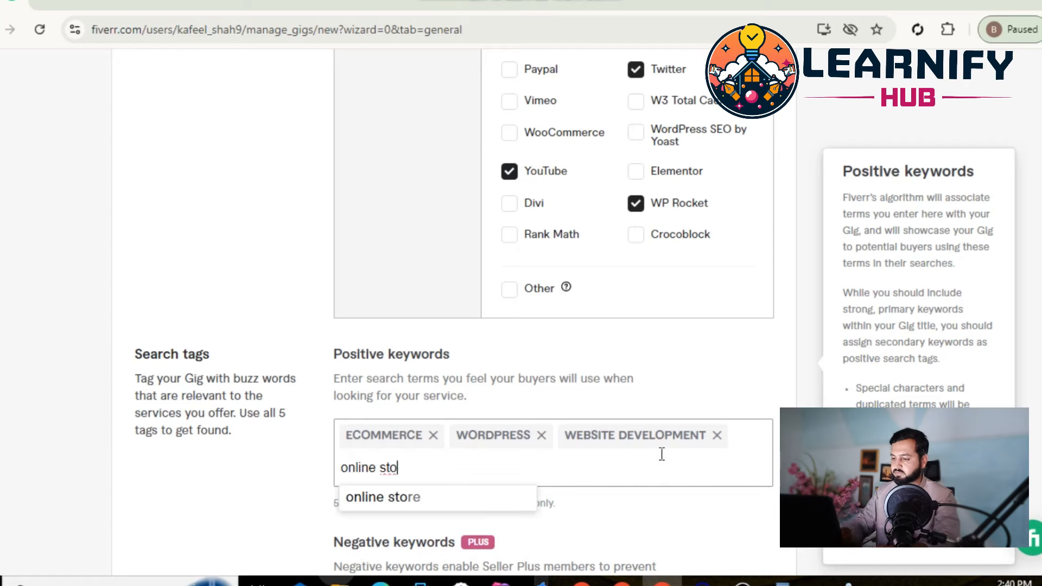
pyautogui.write('re')
pyautogui.press('Return')
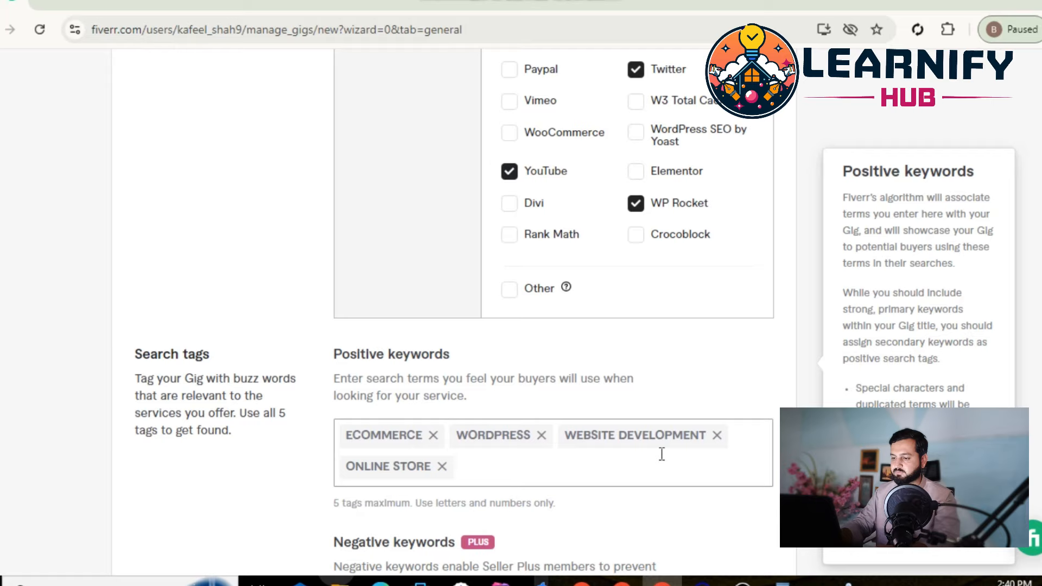
pyautogui.write('woo')
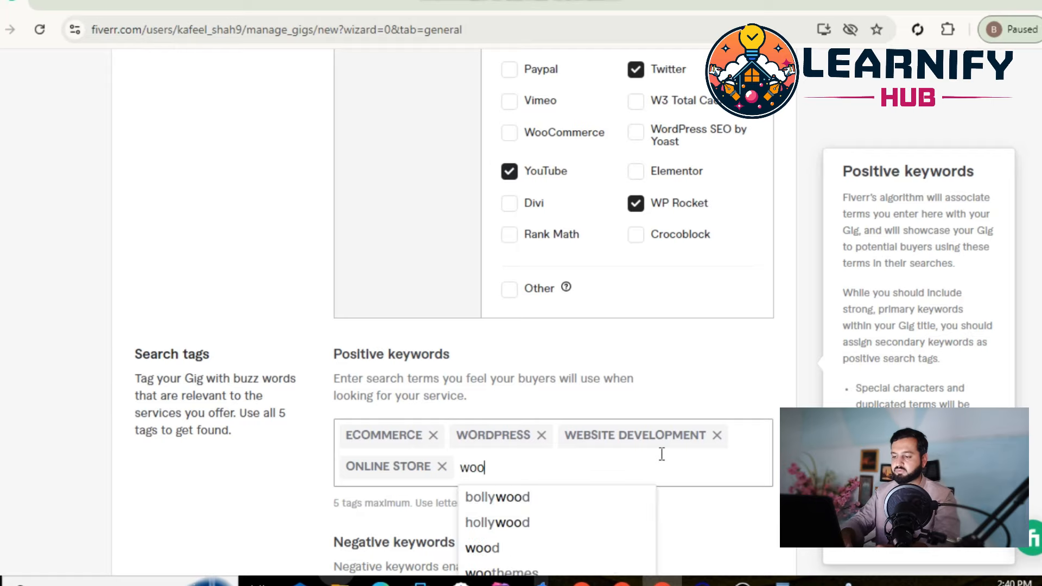
pyautogui.write('commerce4')
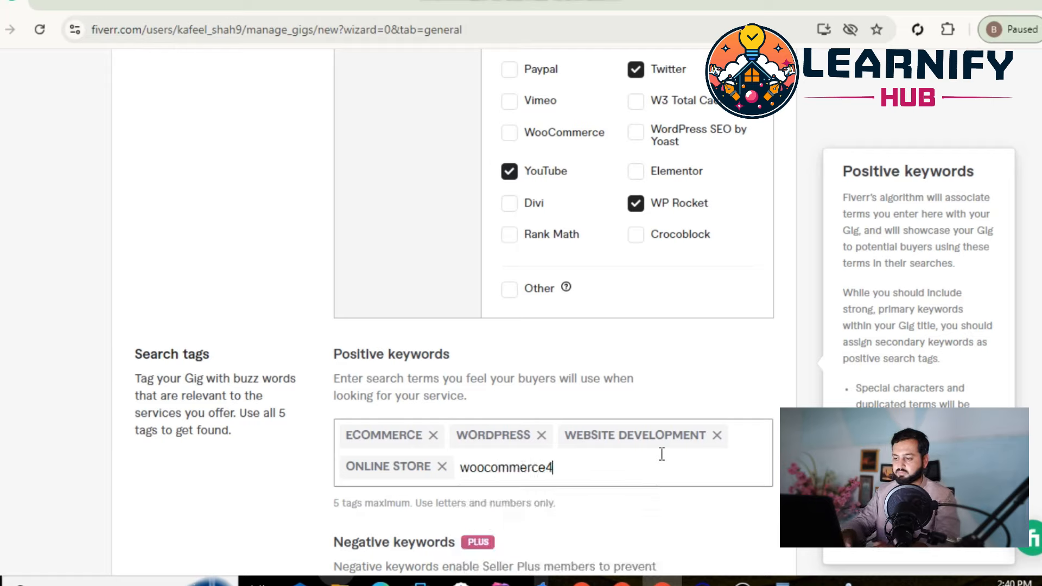
pyautogui.press('BackSpace')
pyautogui.press('Return')
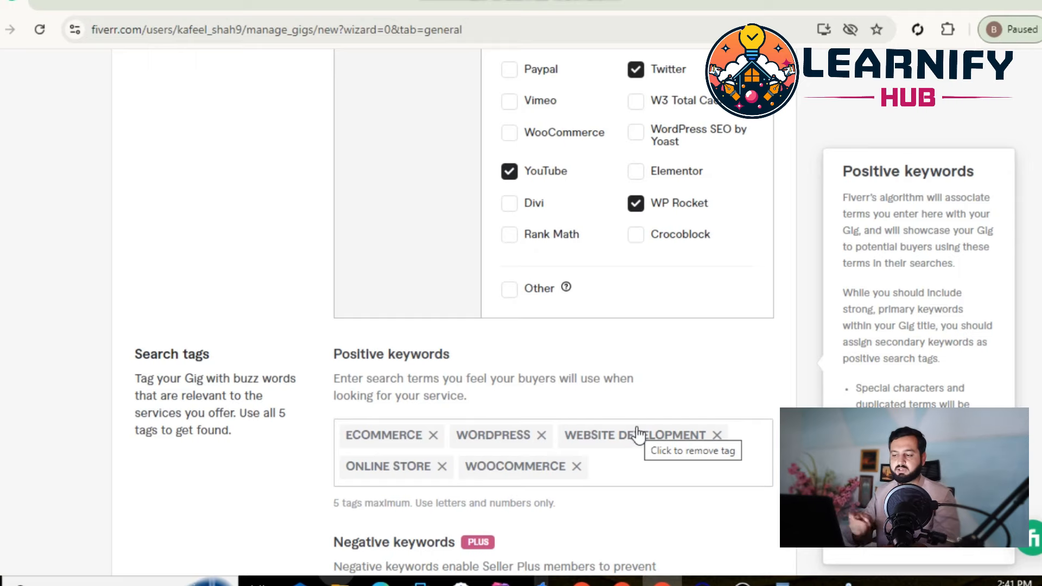
# - Accept the declaration about holding all necessary licenses, and save the overview to continue to the gig's pricing
pyautogui.scroll(-7, 585, 347)
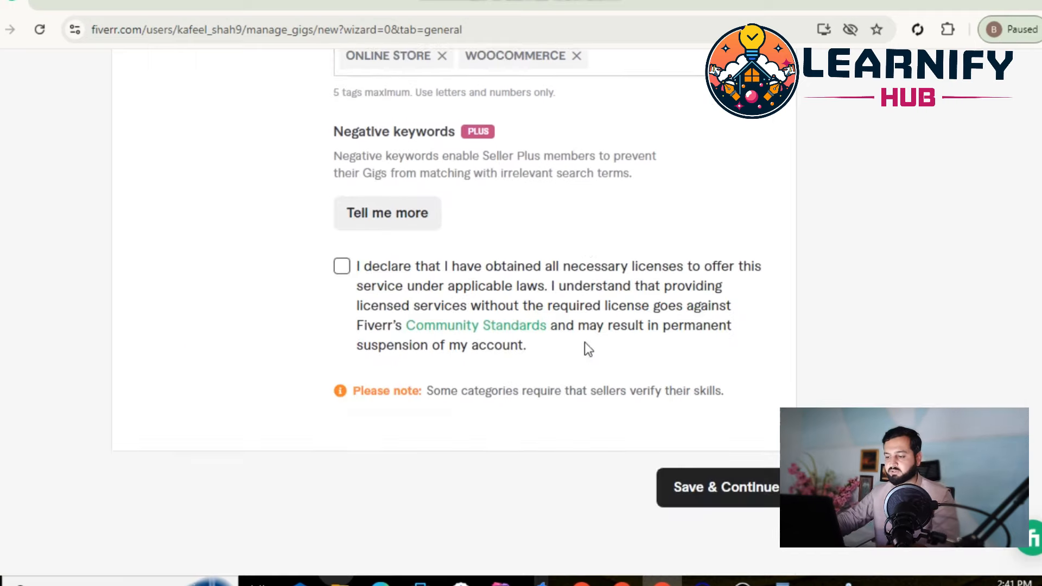
pyautogui.click(341, 268)
pyautogui.click(758, 487)
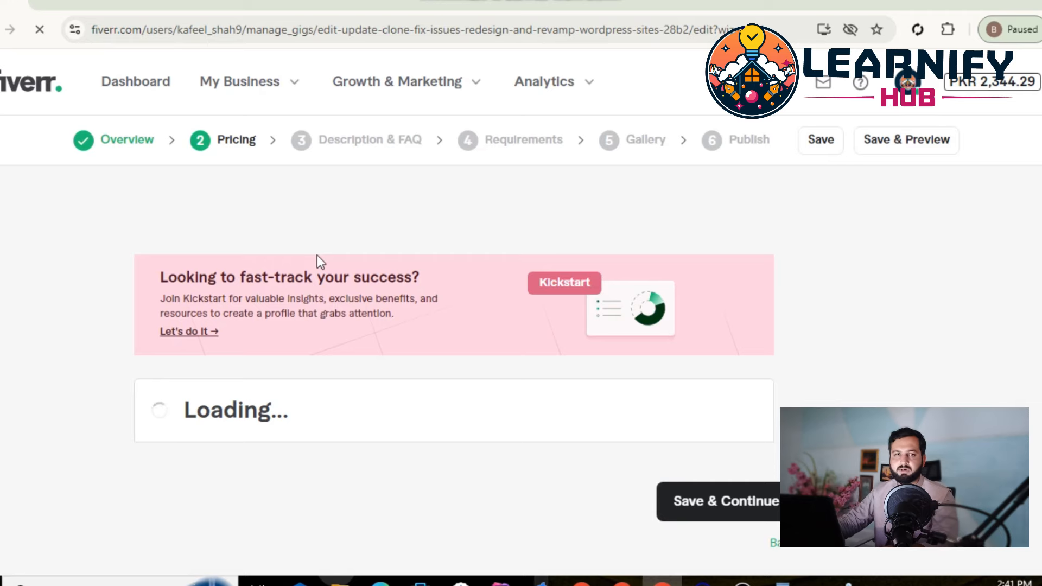
# - Switch off offering packages in Scope & Pricing and switch it back on
pyautogui.scroll(-1, 616, 305)
pyautogui.scroll(-3, 618, 312)
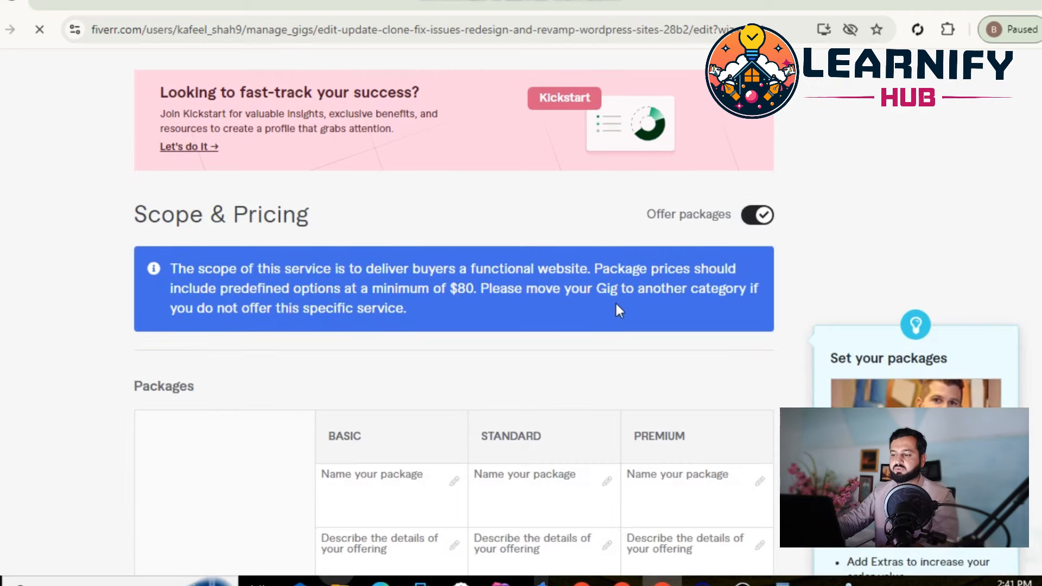
pyautogui.click(763, 215)
pyautogui.scroll(-6, 787, 206)
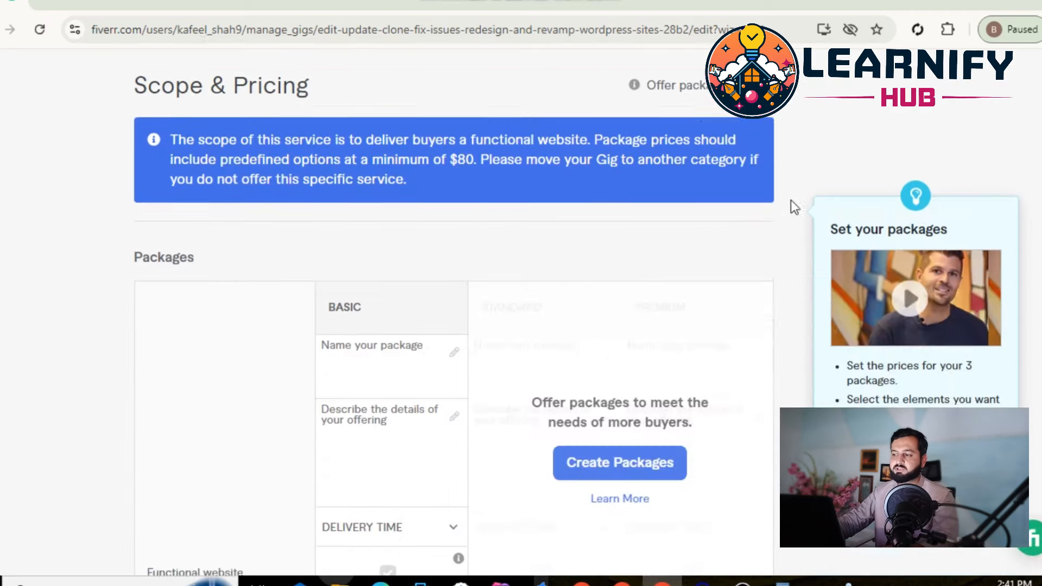
pyautogui.scroll(9, 595, 403)
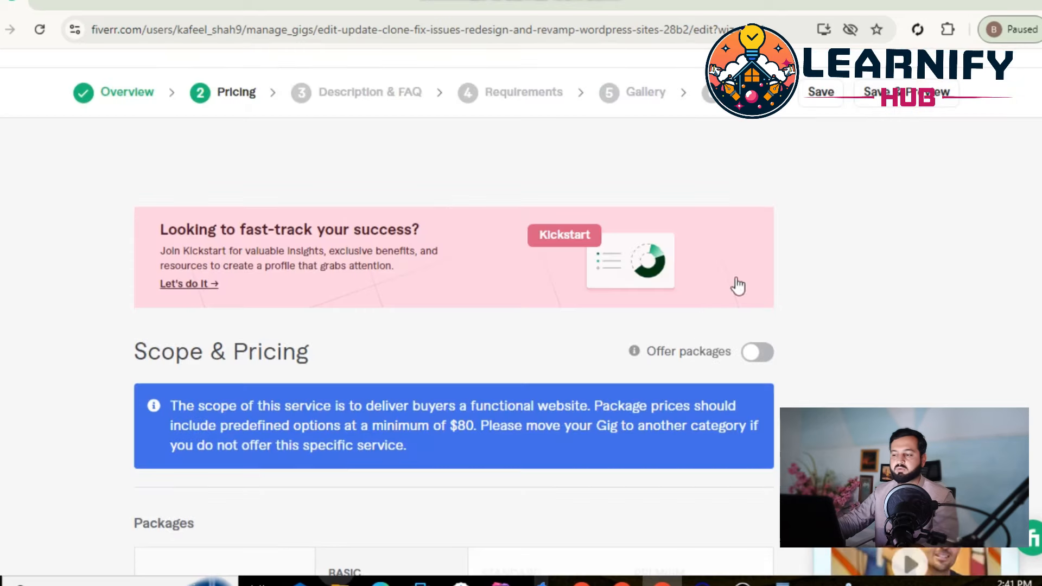
pyautogui.click(757, 352)
pyautogui.scroll(-5, 768, 313)
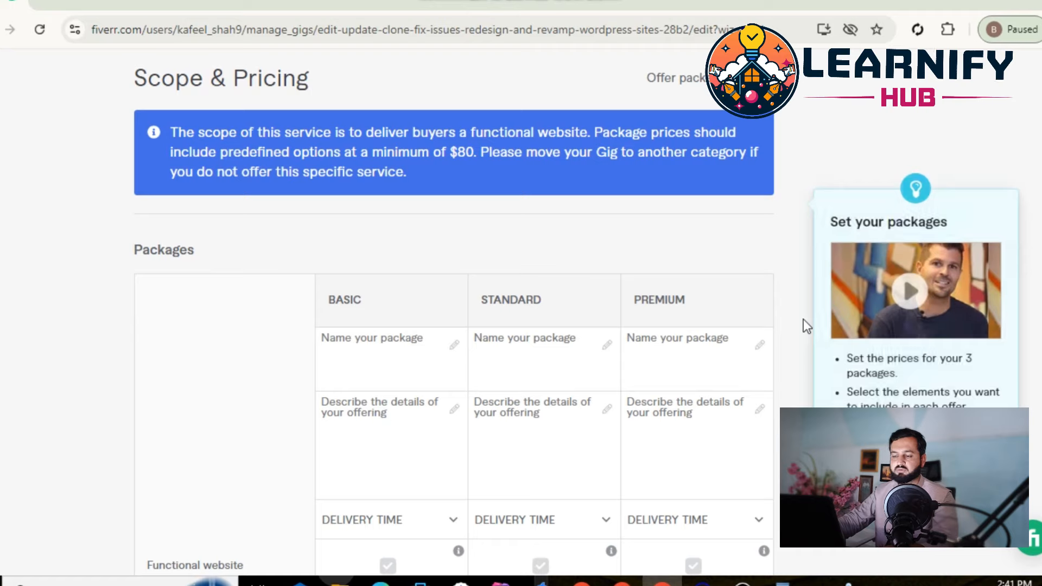
pyautogui.click(407, 359)
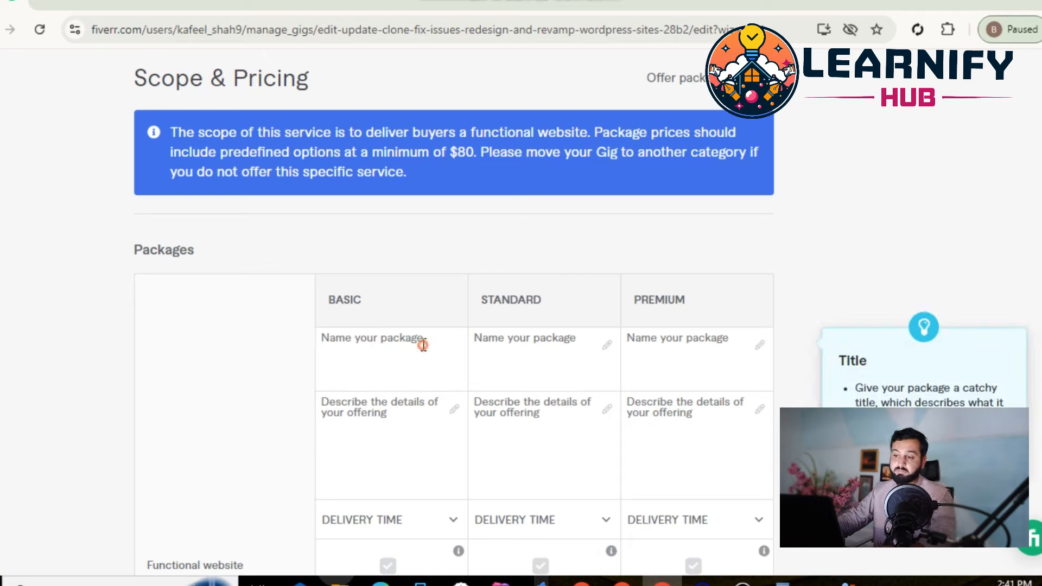
pyautogui.click(537, 360)
pyautogui.click(698, 368)
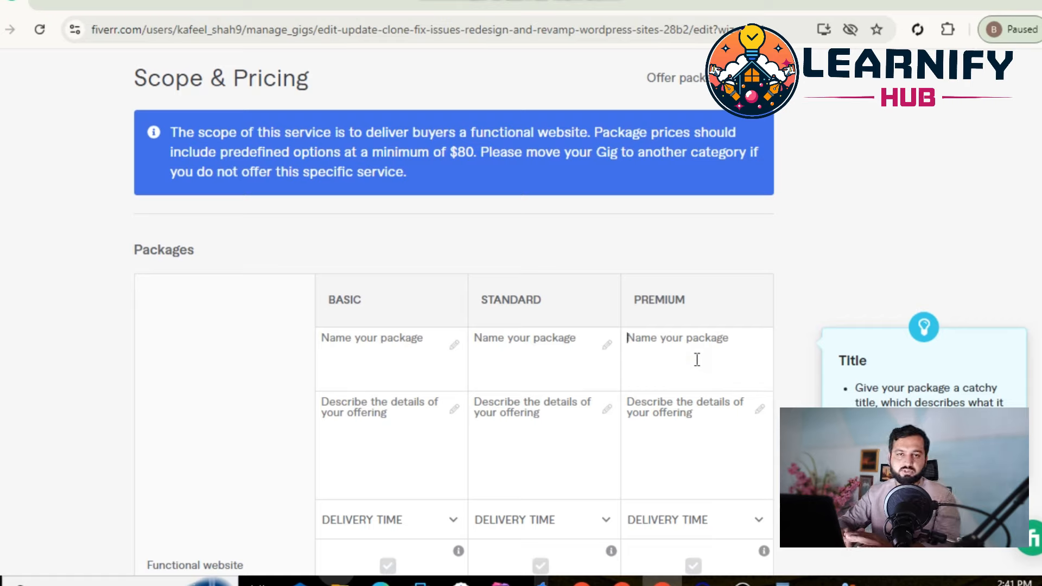
# - Name the Basic package "Small Website"
pyautogui.click(325, 343)
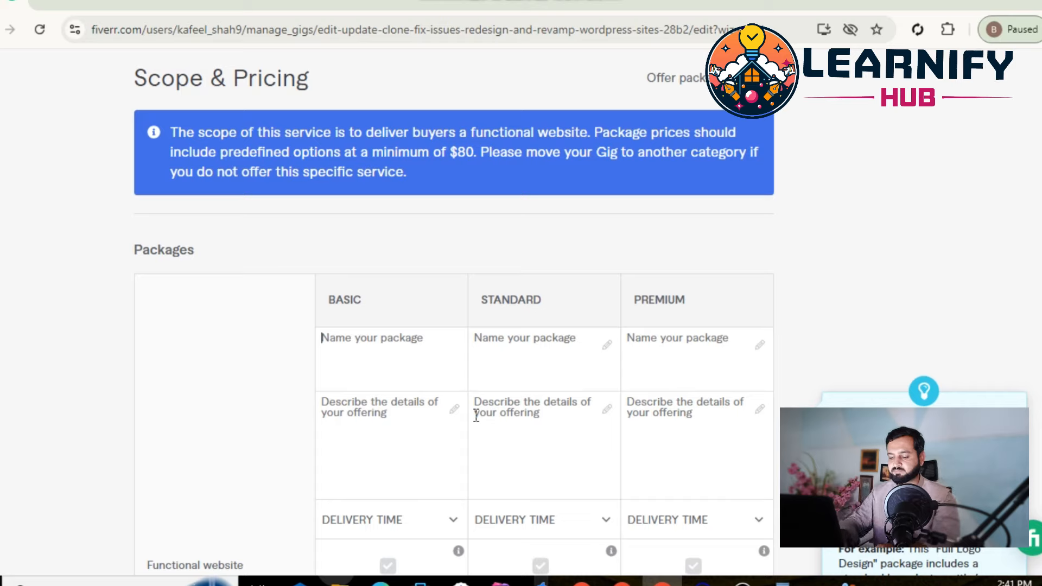
pyautogui.write('S')
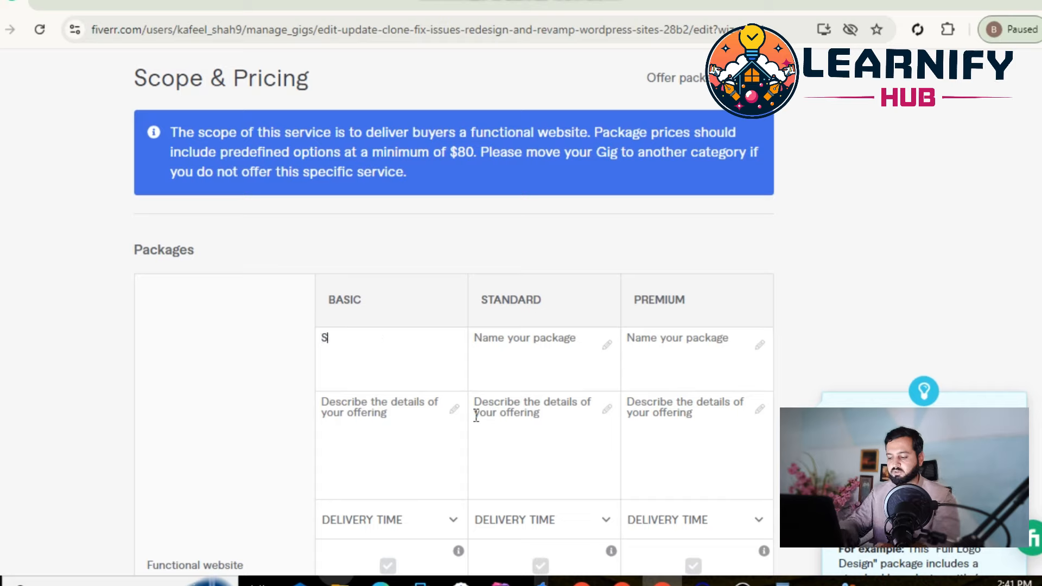
pyautogui.press('BackSpace')
pyautogui.write('webist')
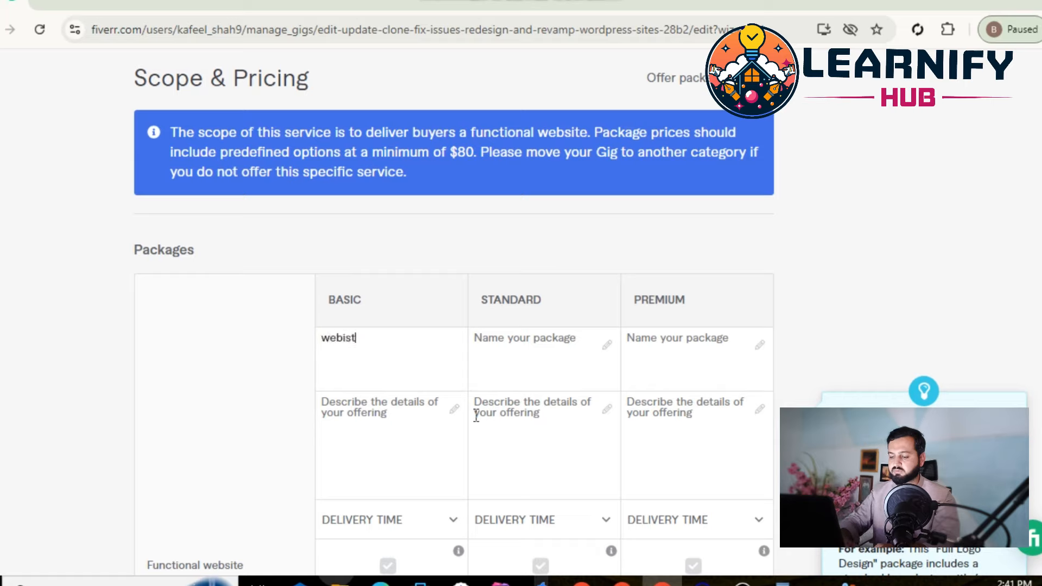
pyautogui.press('BackSpace')
pyautogui.press('BackSpace')
pyautogui.press('BackSpace')
pyautogui.press('BackSpace')
pyautogui.press('BackSpace')
pyautogui.press('BackSpace')
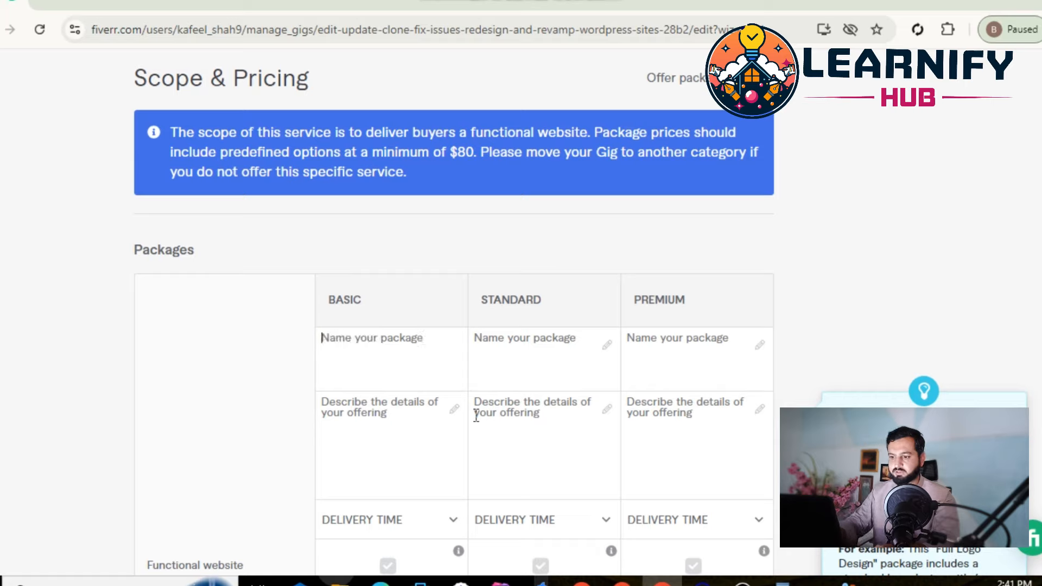
pyautogui.write('Small Website')
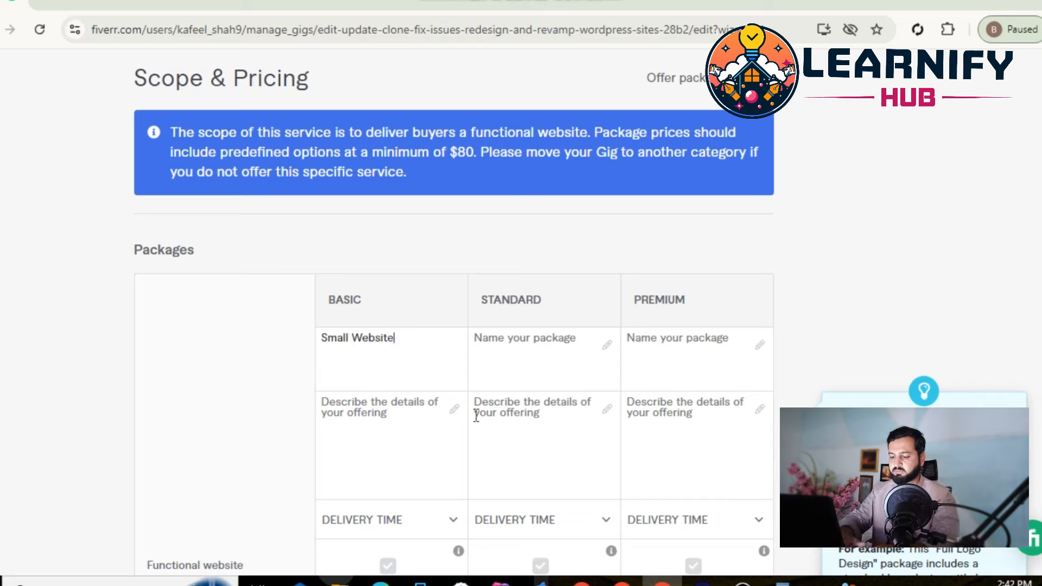
# - Name the Standard package "Online Store" and the Premium package "E-Commerce"
pyautogui.press('Tab')
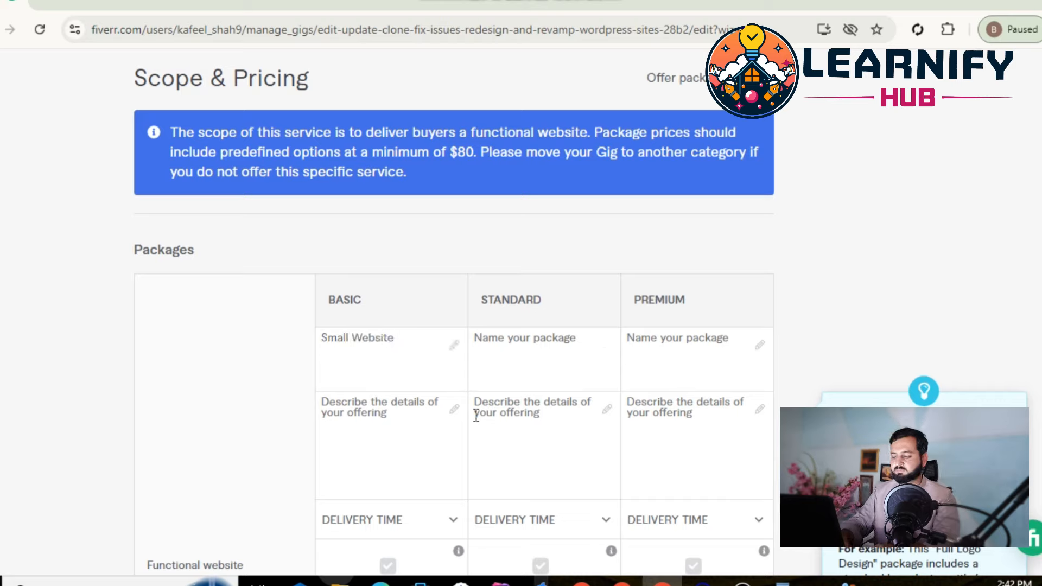
pyautogui.write('Online ')
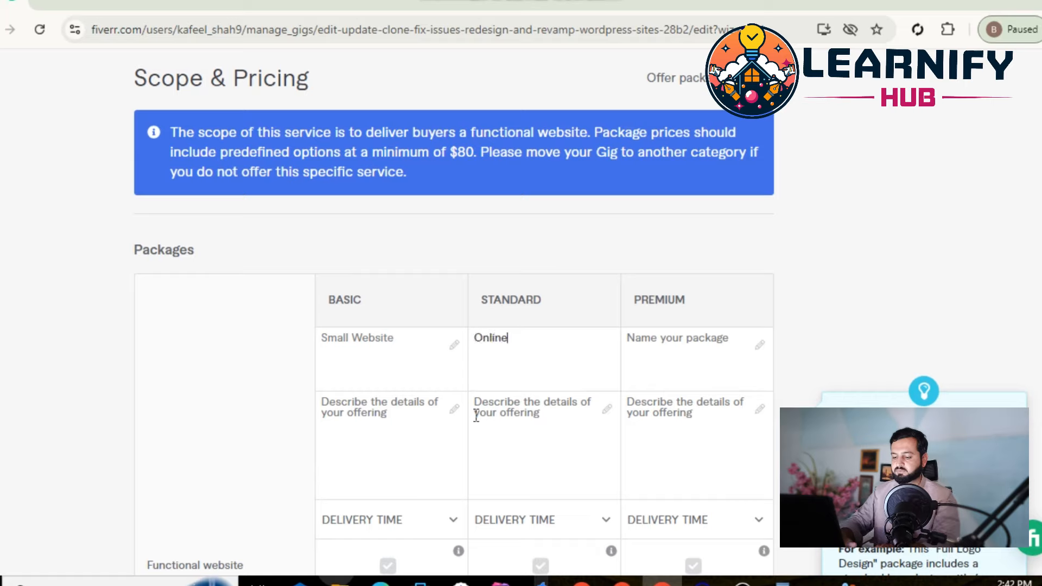
pyautogui.write('Store')
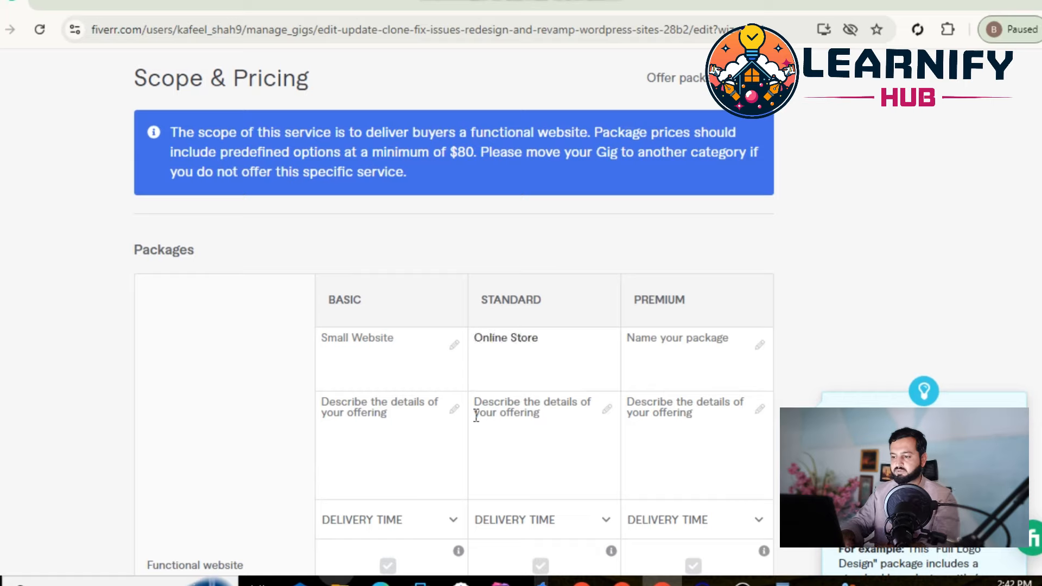
pyautogui.press('Tab')
pyautogui.write('E')
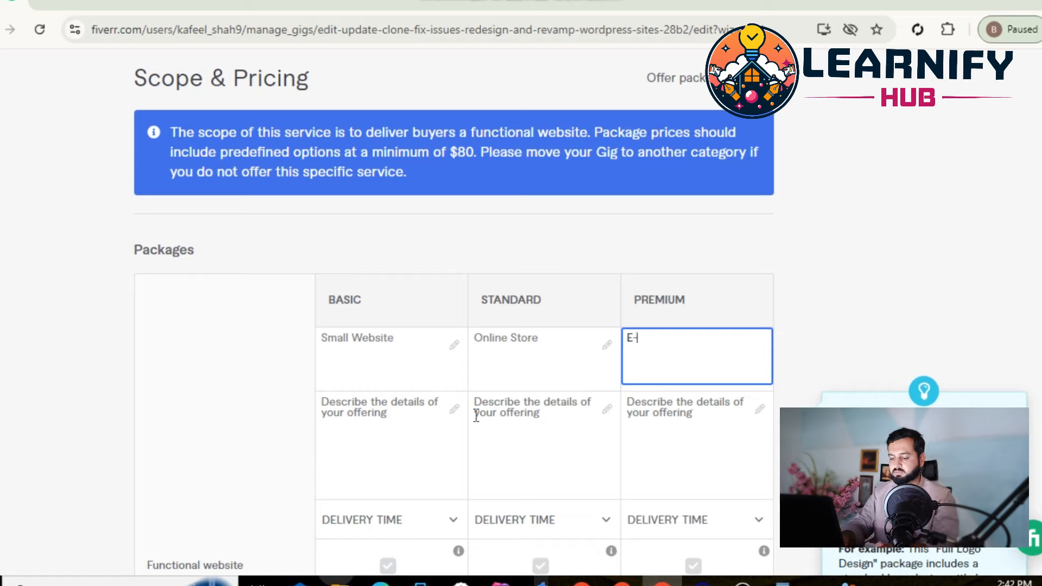
pyautogui.write('-Commerce')
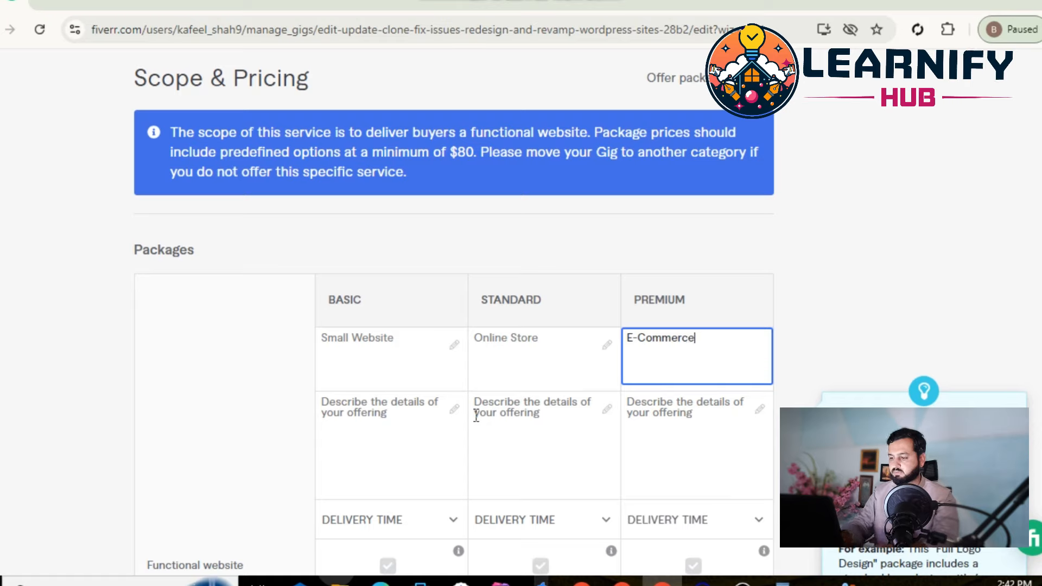
pyautogui.click(400, 321)
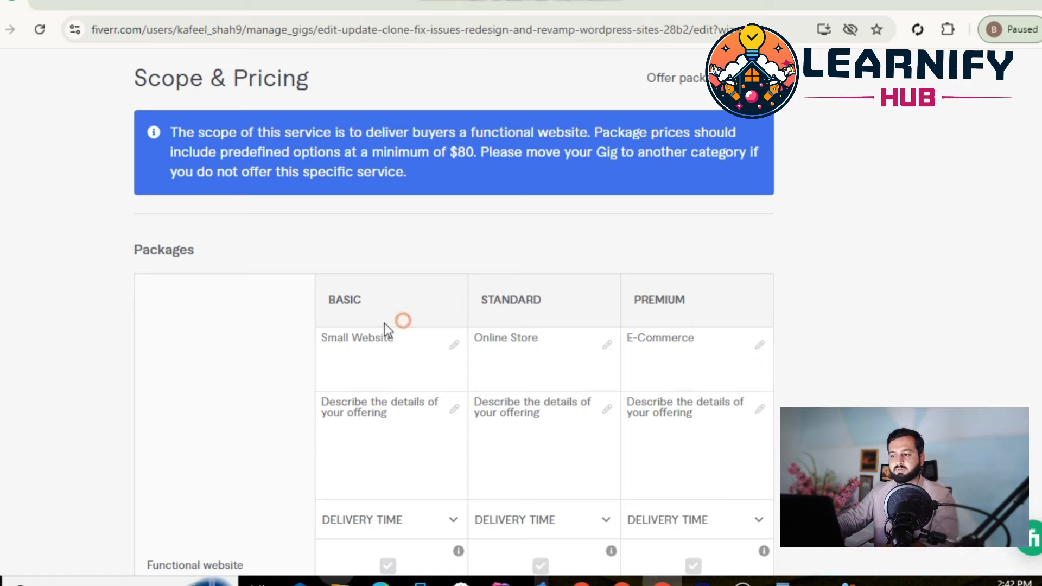
pyautogui.click(632, 342)
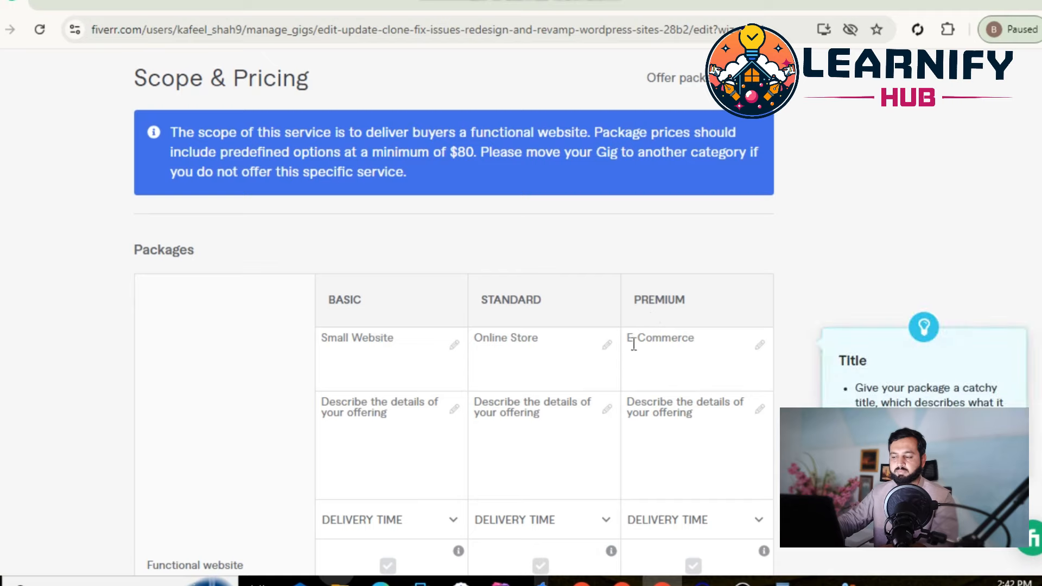
pyautogui.moveTo(395, 339); pyautogui.dragTo(311, 340)
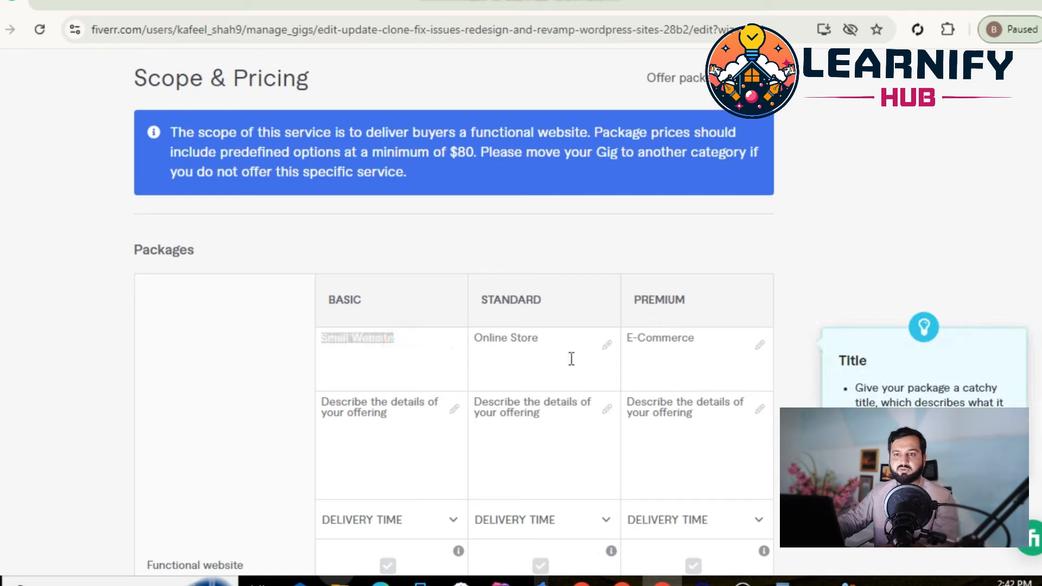
pyautogui.moveTo(549, 340); pyautogui.dragTo(463, 336)
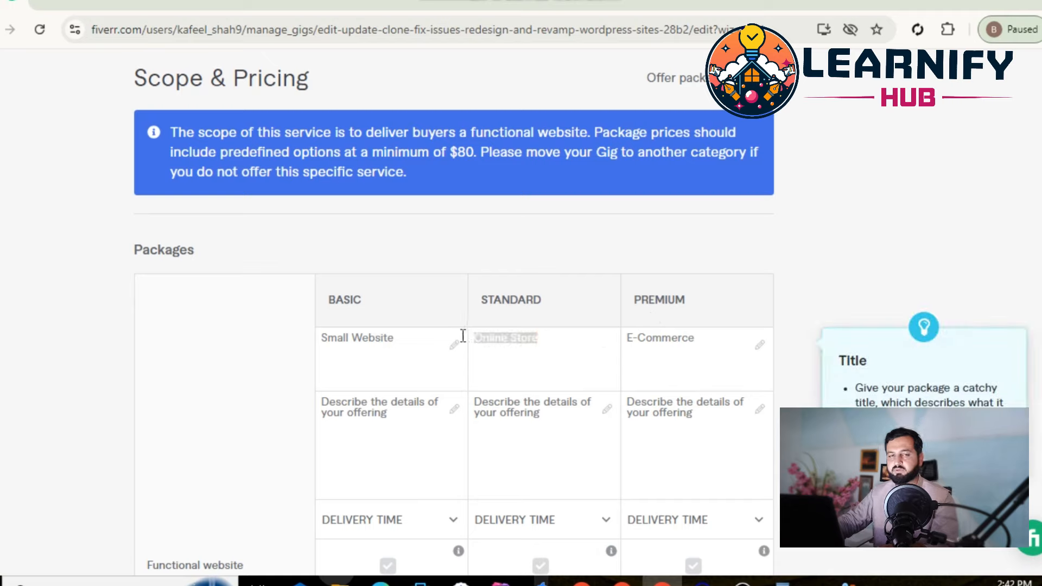
pyautogui.click(499, 337)
pyautogui.click(372, 408)
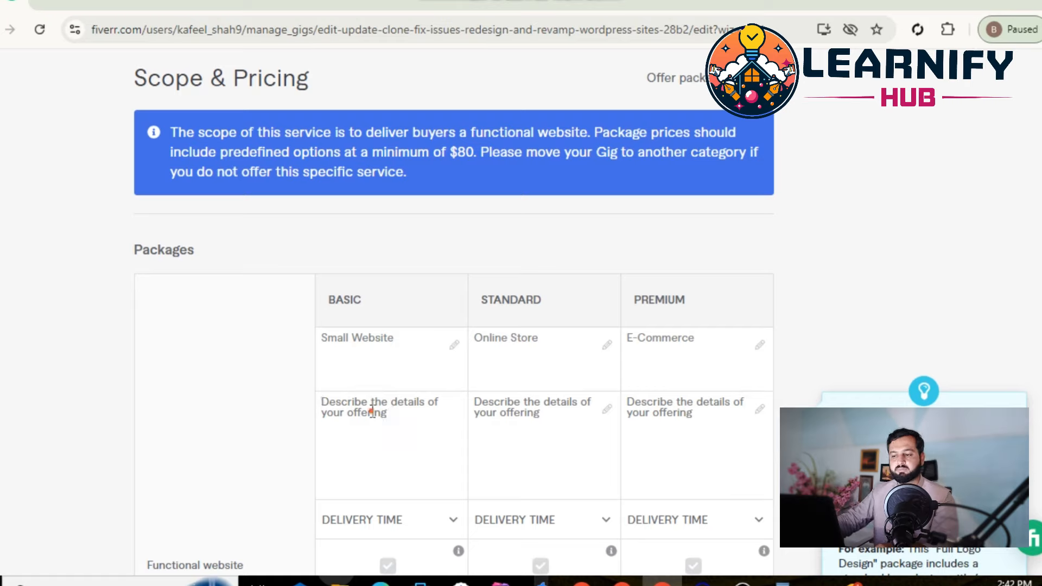
pyautogui.click(400, 339)
# - Describe the Basic package's offering as "A small website of 1 page"
pyautogui.click(356, 412)
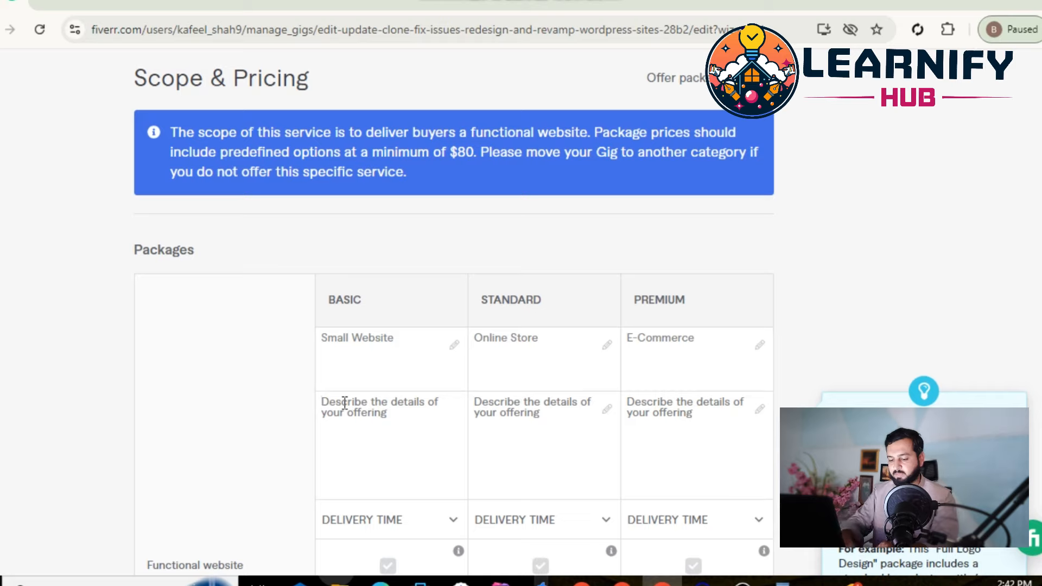
pyautogui.write('A small web')
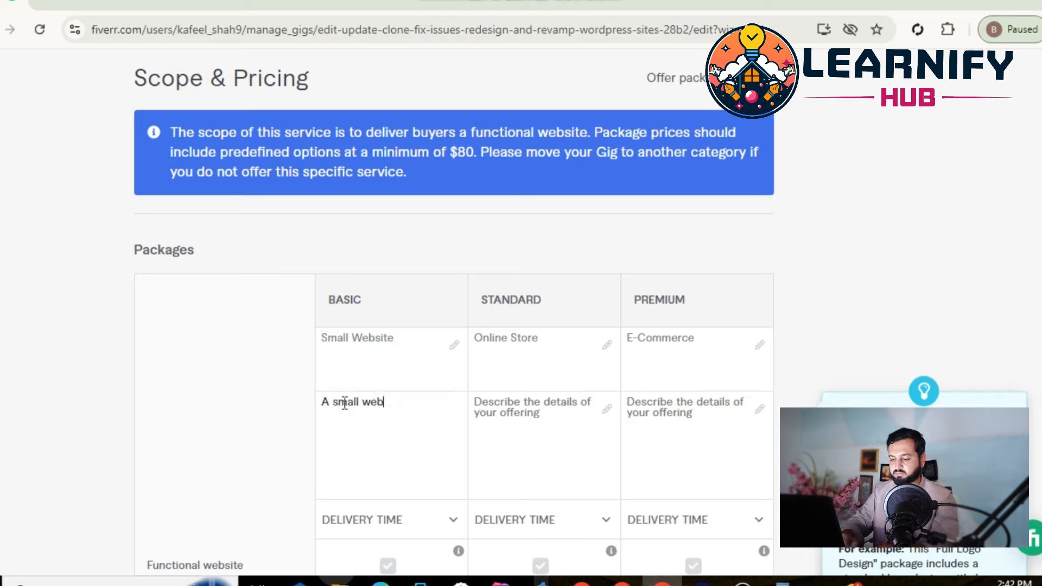
pyautogui.write('site of')
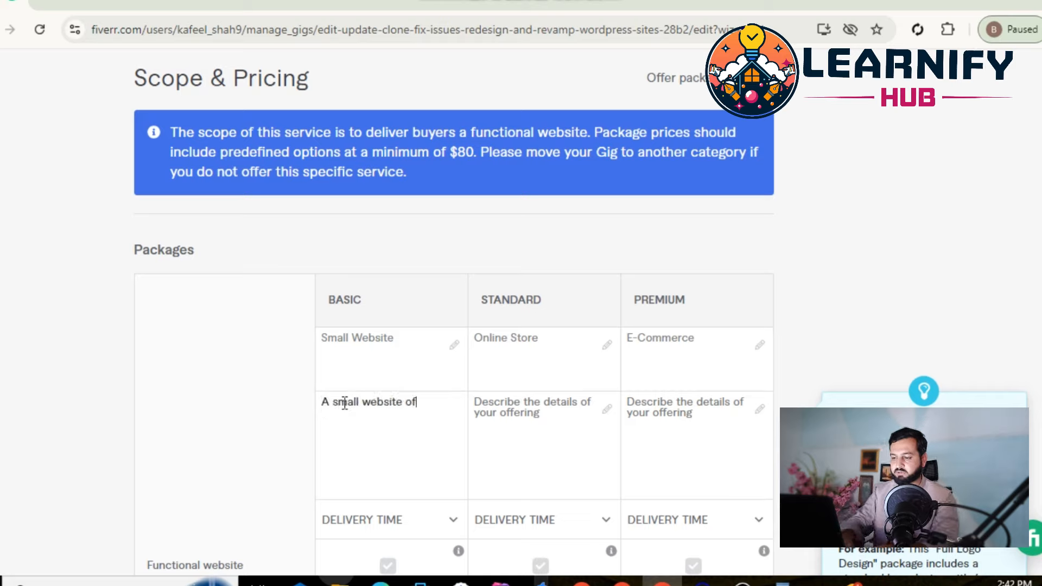
pyautogui.write(' 1 page')
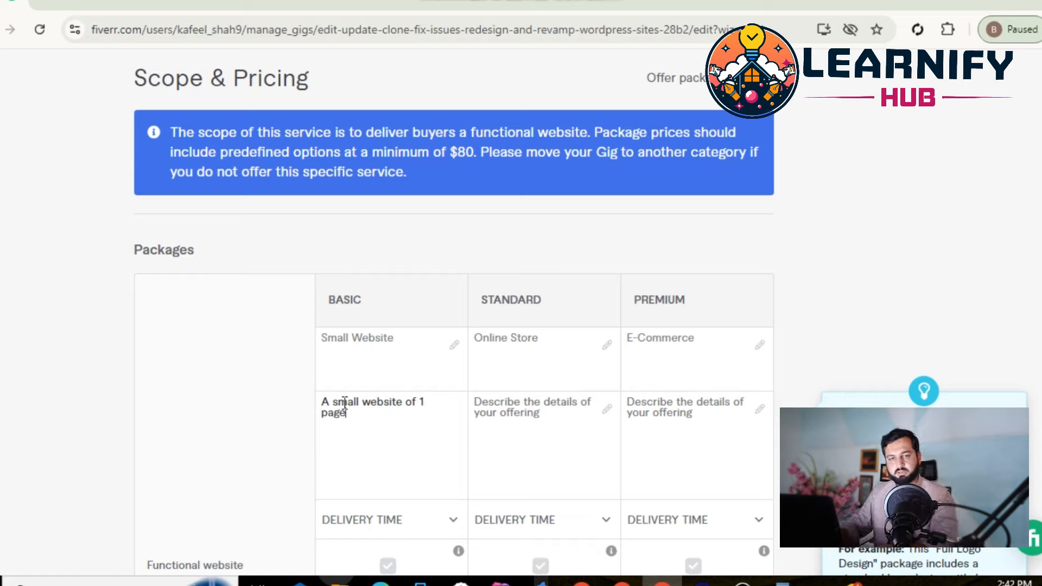
# - Describe the Standard package's offering as "A website of 4 pages"
pyautogui.press('Tab')
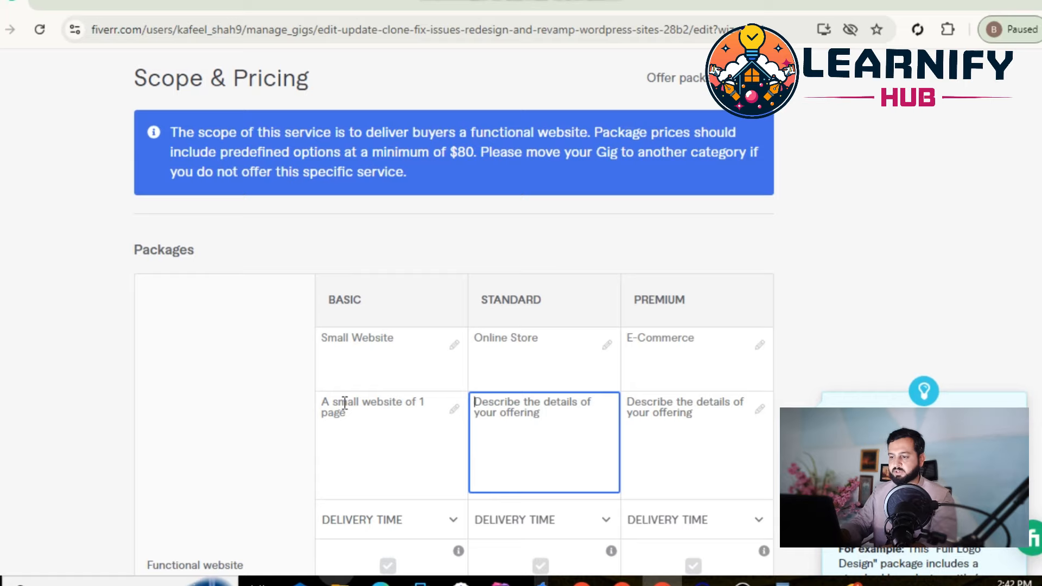
pyautogui.write('A ')
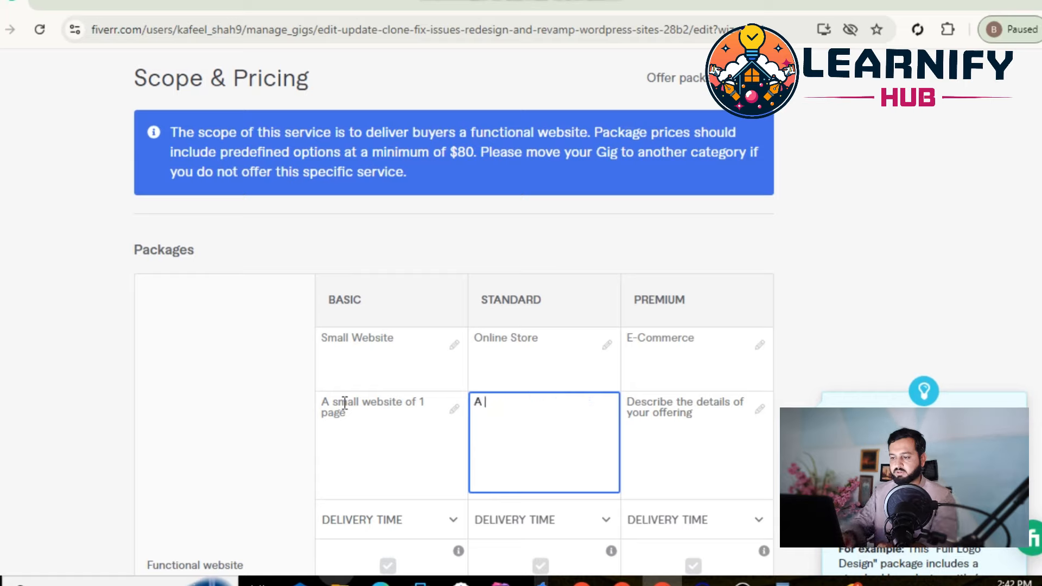
pyautogui.write('website f')
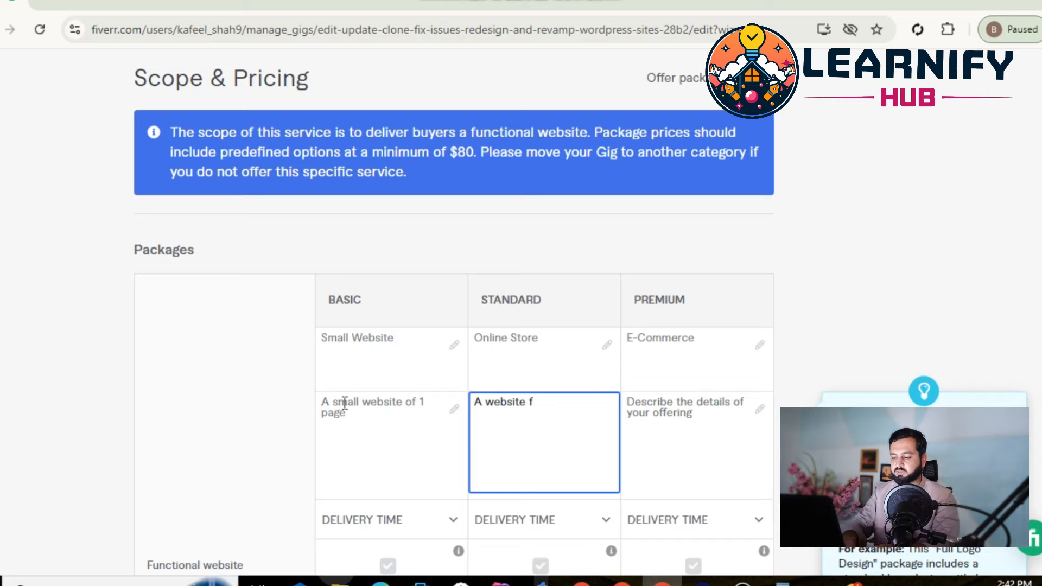
pyautogui.press('BackSpace')
pyautogui.write('of ')
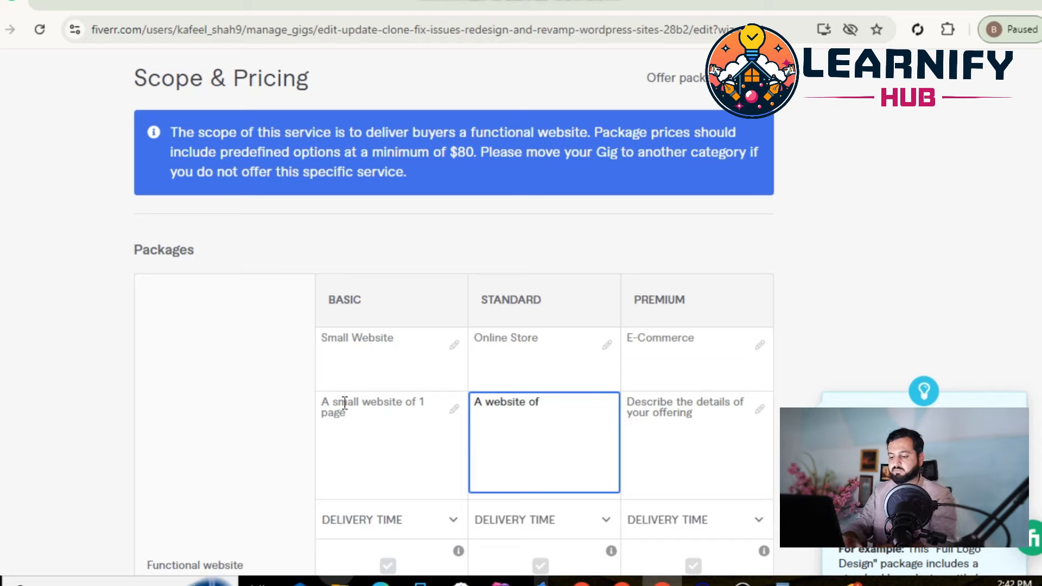
pyautogui.write('4 pages')
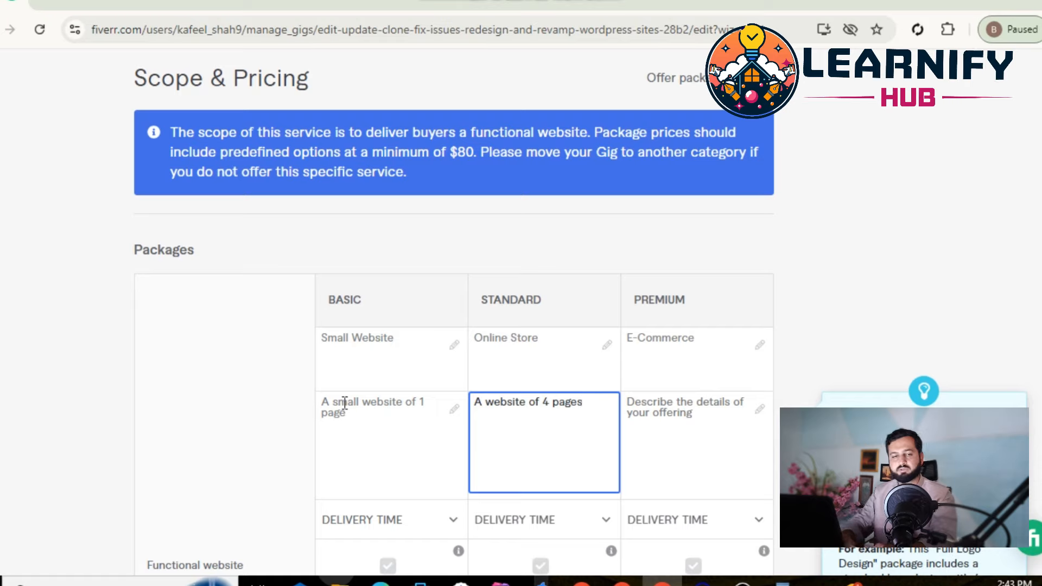
# - Describe the Premium package's offering as "Ecommerce website", correcting the misspelled word
pyautogui.press('Tab')
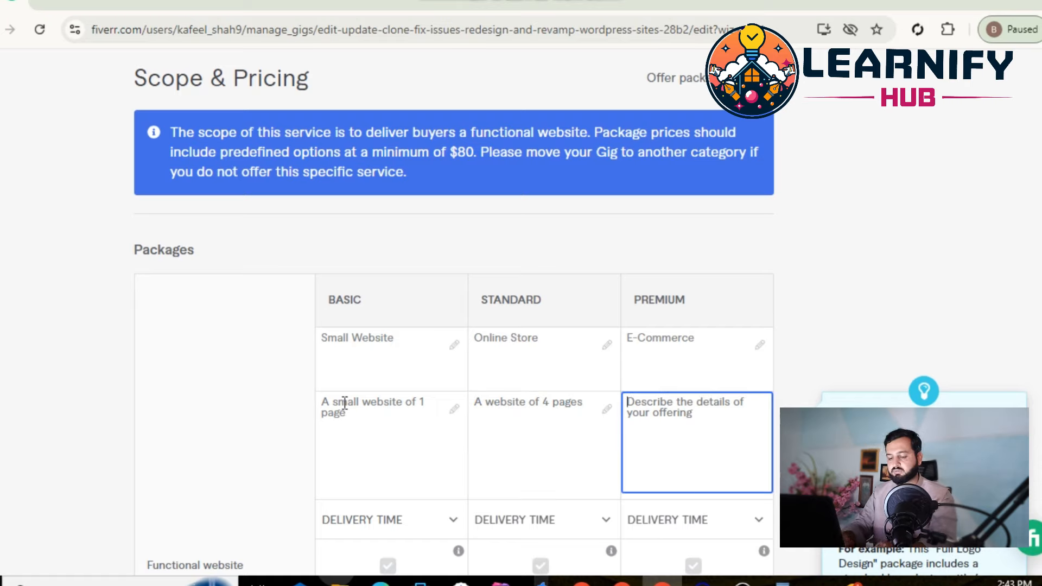
pyautogui.write('Ecomme')
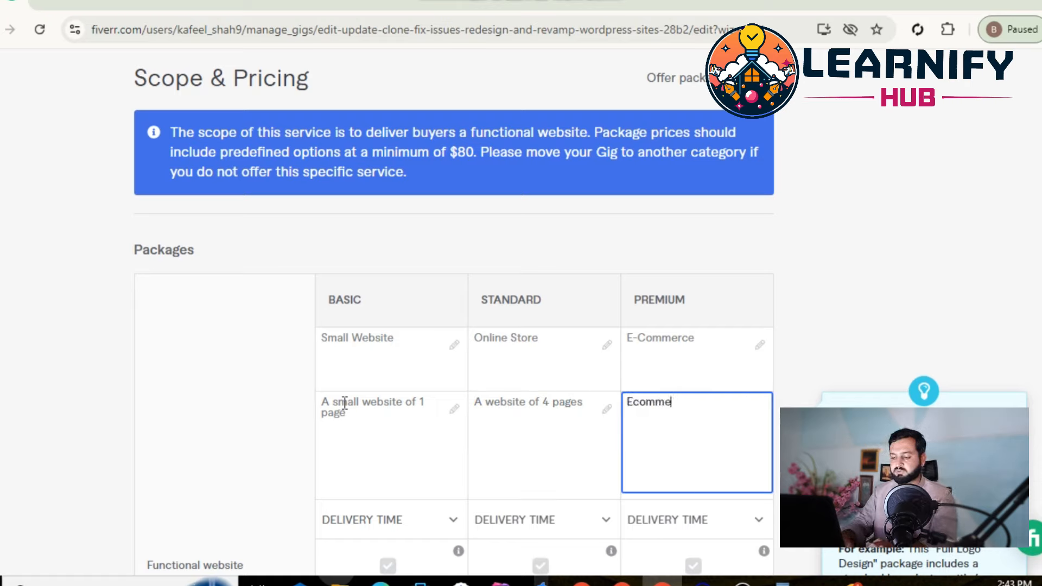
pyautogui.write('rce website')
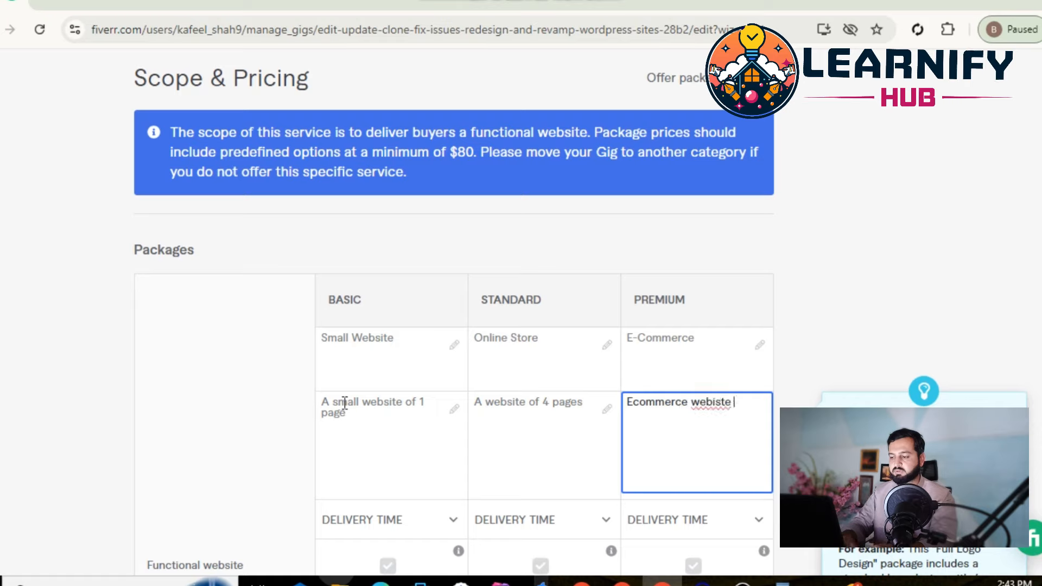
pyautogui.doubleClick(720, 401)
pyautogui.write('website')
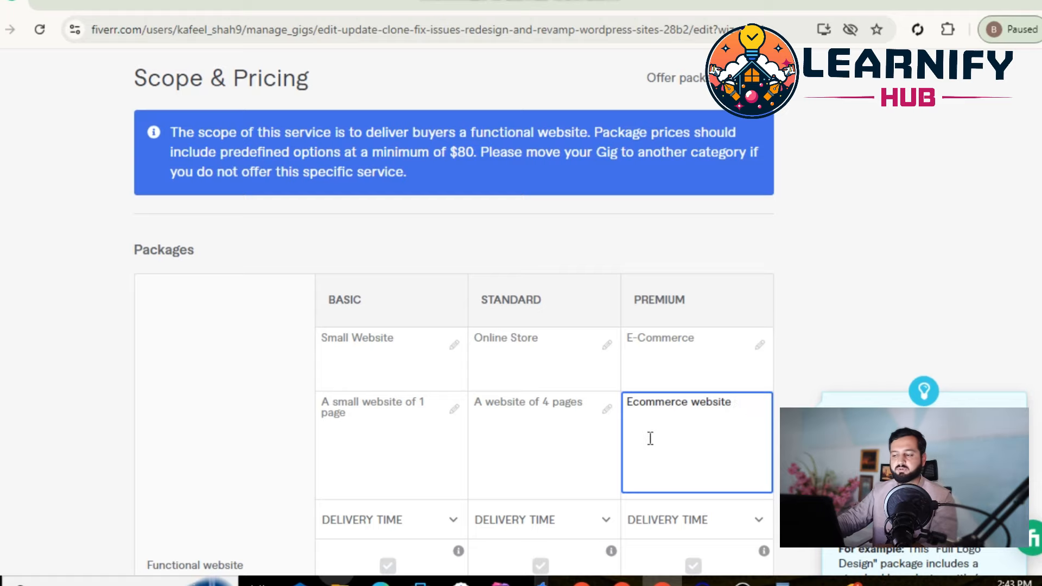
# - Set the delivery time to 2 days for the Basic package and 4 days for the Standard package
pyautogui.scroll(-2, 244, 396)
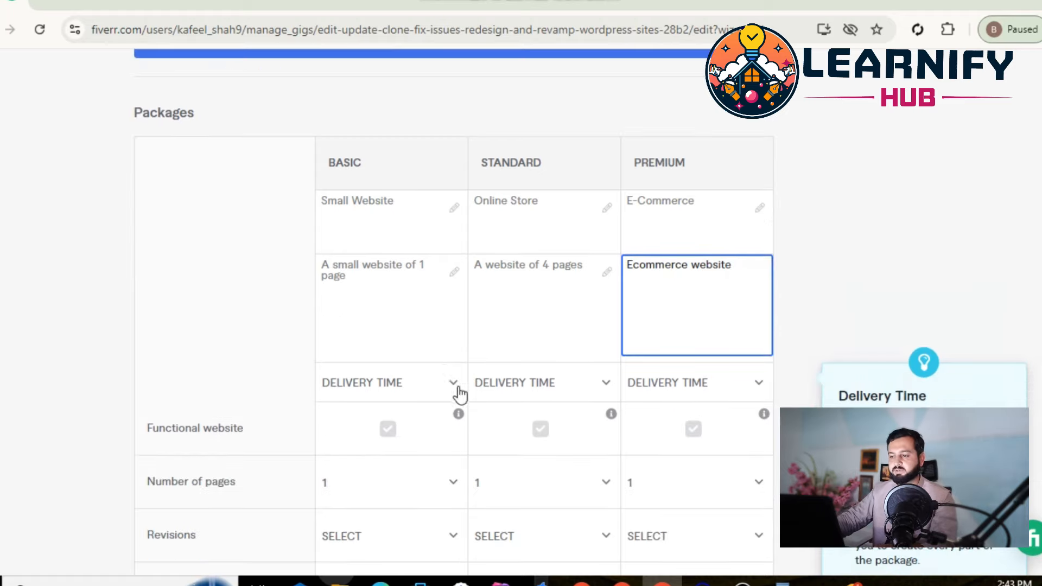
pyautogui.moveTo(404, 291); pyautogui.dragTo(308, 251)
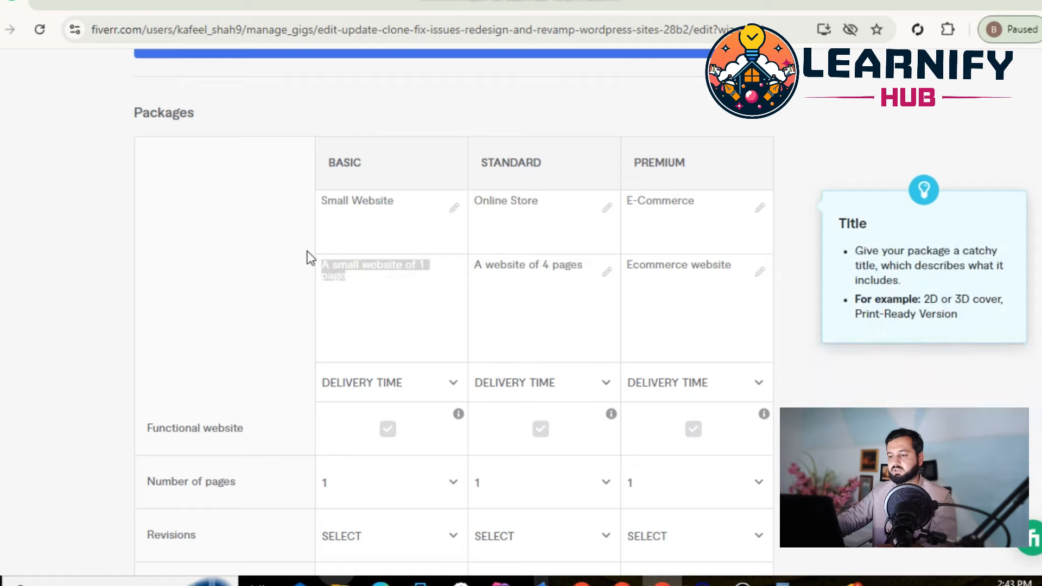
pyautogui.click(448, 381)
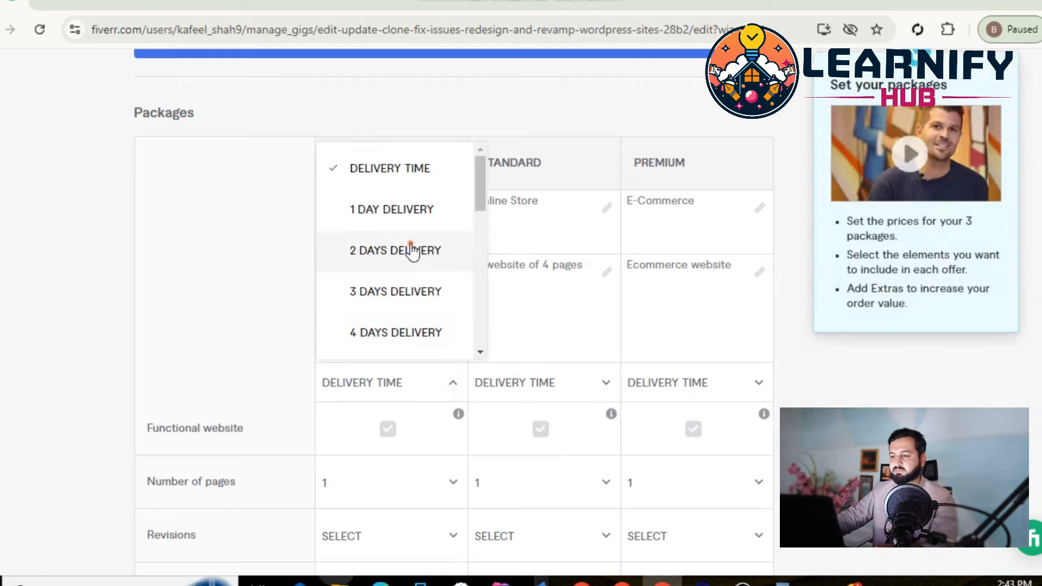
pyautogui.click(412, 252)
pyautogui.click(526, 274)
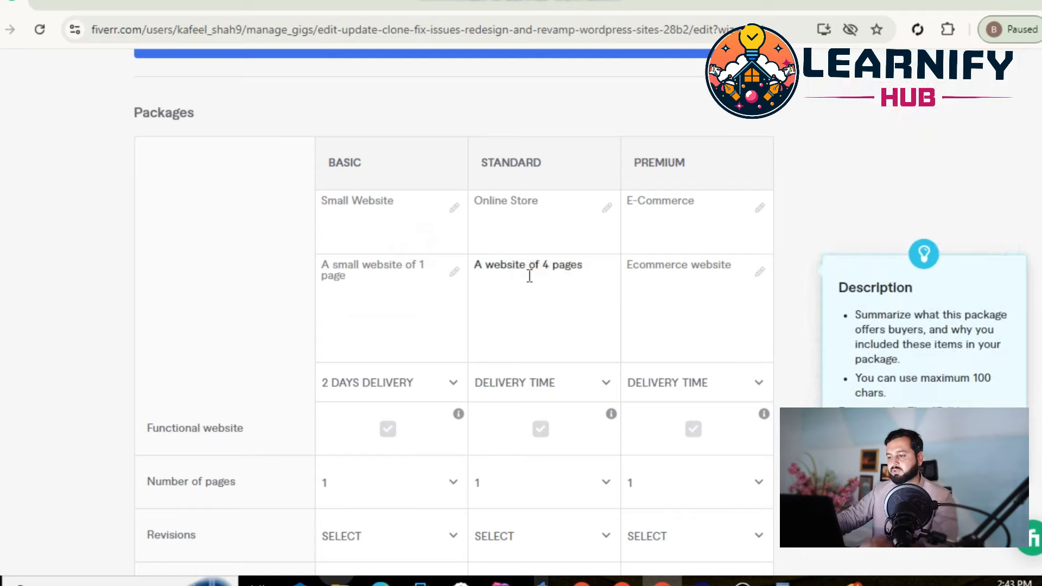
pyautogui.click(599, 396)
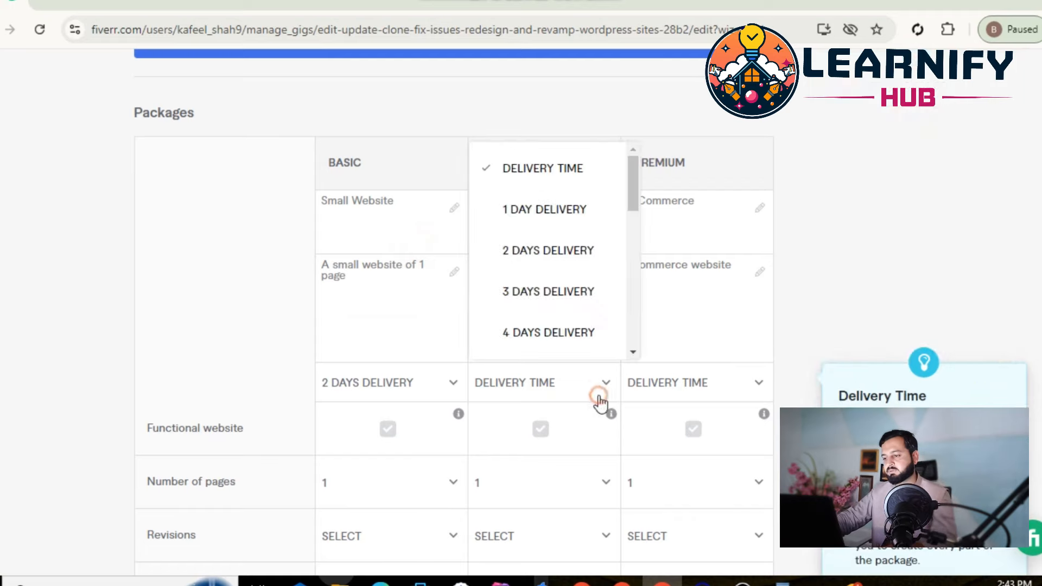
pyautogui.click(550, 332)
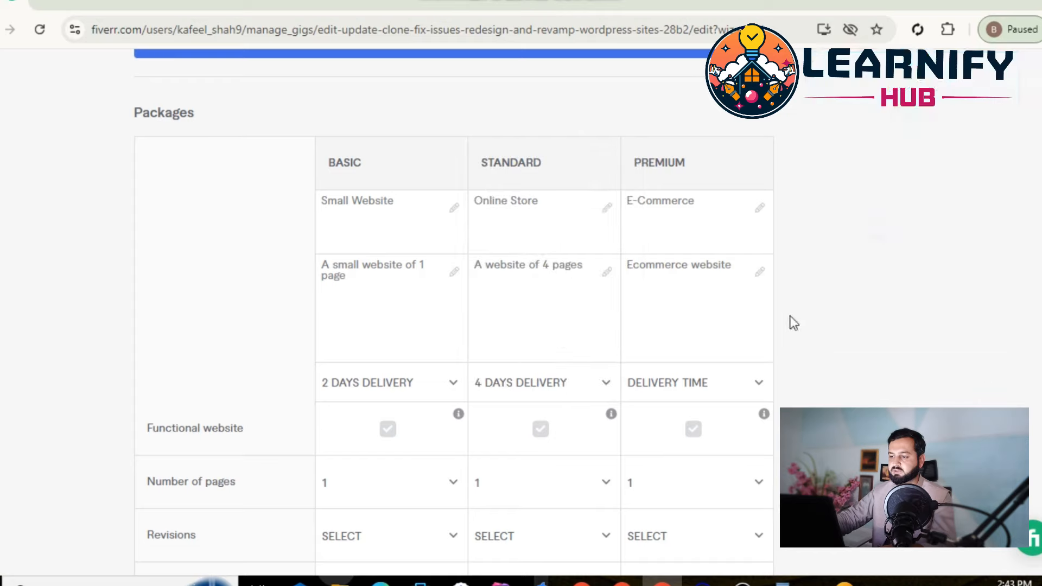
# - Set the Premium package's delivery time to 7 days
pyautogui.moveTo(748, 270); pyautogui.dragTo(611, 273)
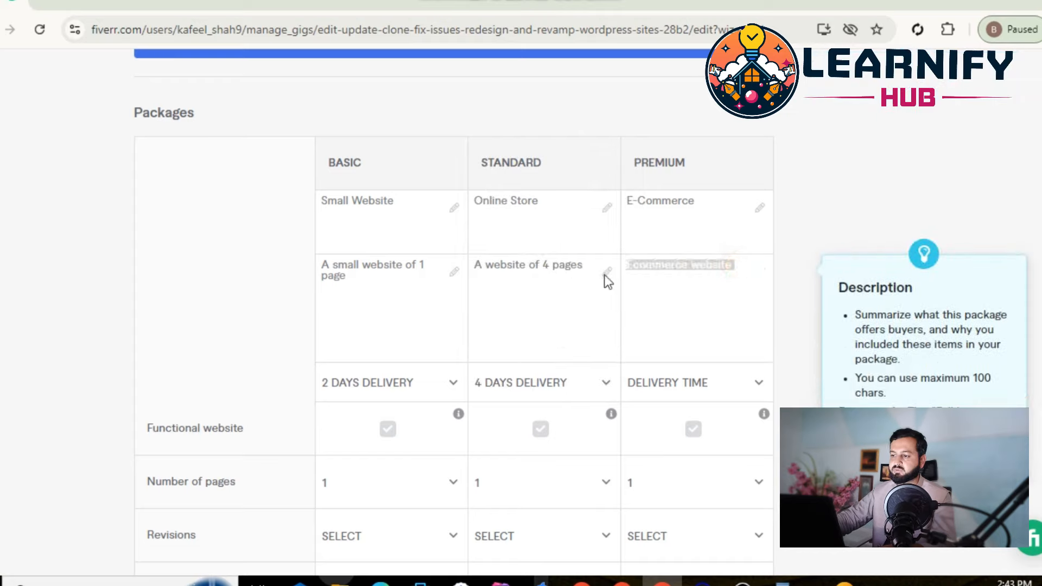
pyautogui.click(662, 297)
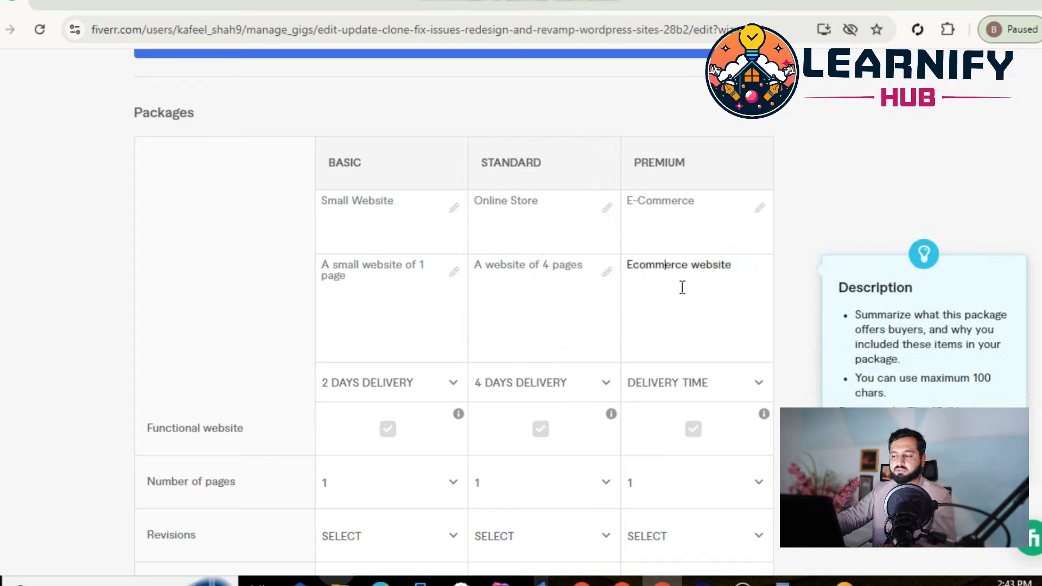
pyautogui.click(758, 387)
pyautogui.scroll(-3, 716, 340)
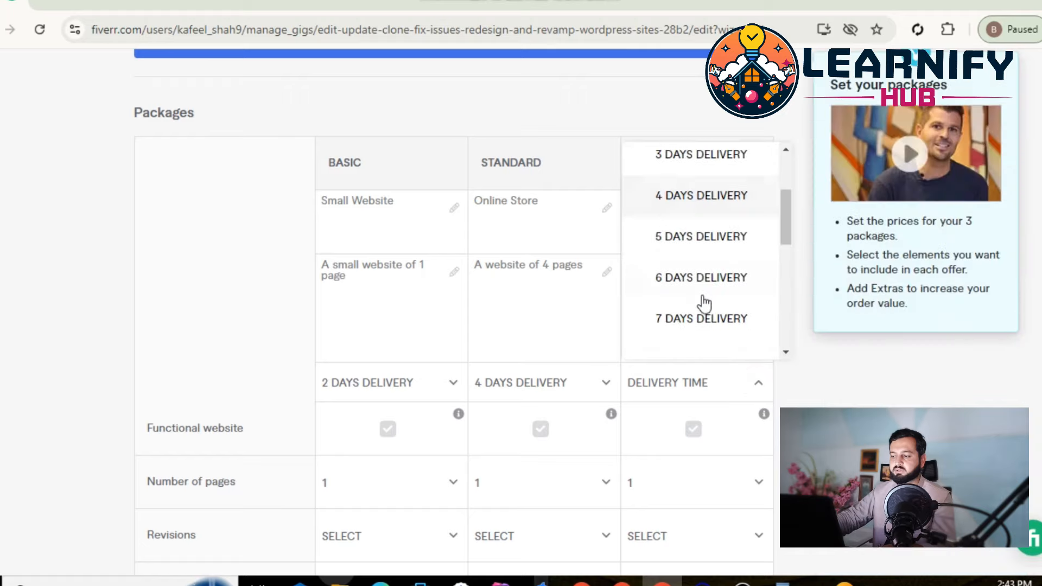
pyautogui.click(714, 328)
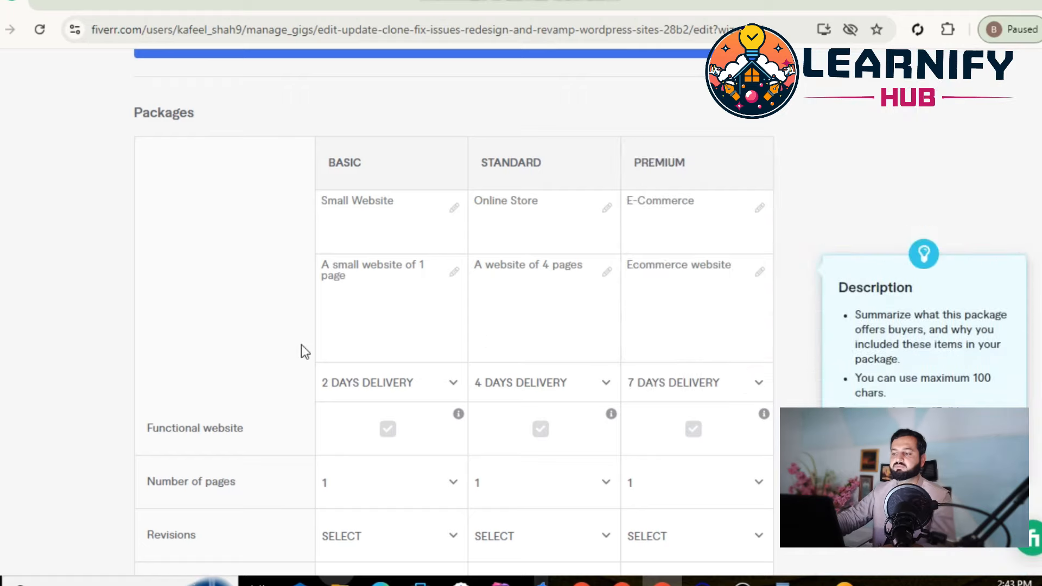
# - Set the number of pages to 4 for the Standard package and 10 for the Premium package
pyautogui.scroll(-3, 302, 344)
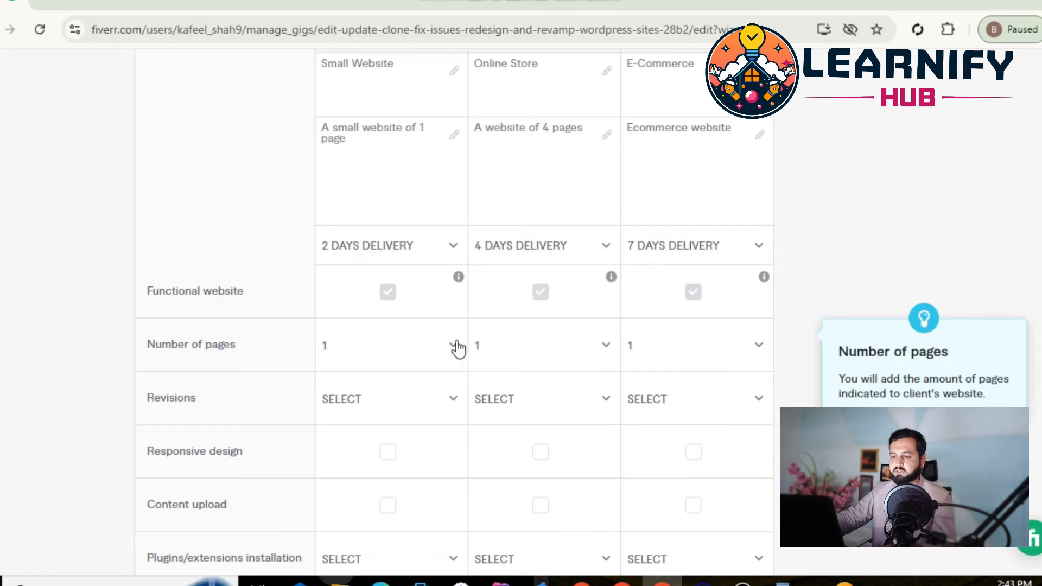
pyautogui.click(612, 352)
pyautogui.click(516, 272)
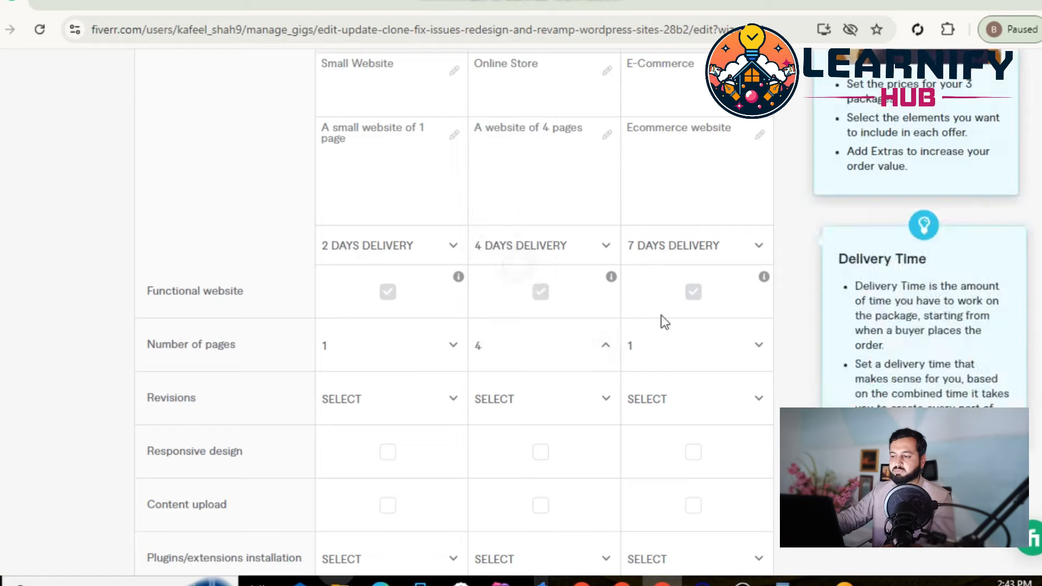
pyautogui.click(763, 349)
pyautogui.scroll(-2, 681, 298)
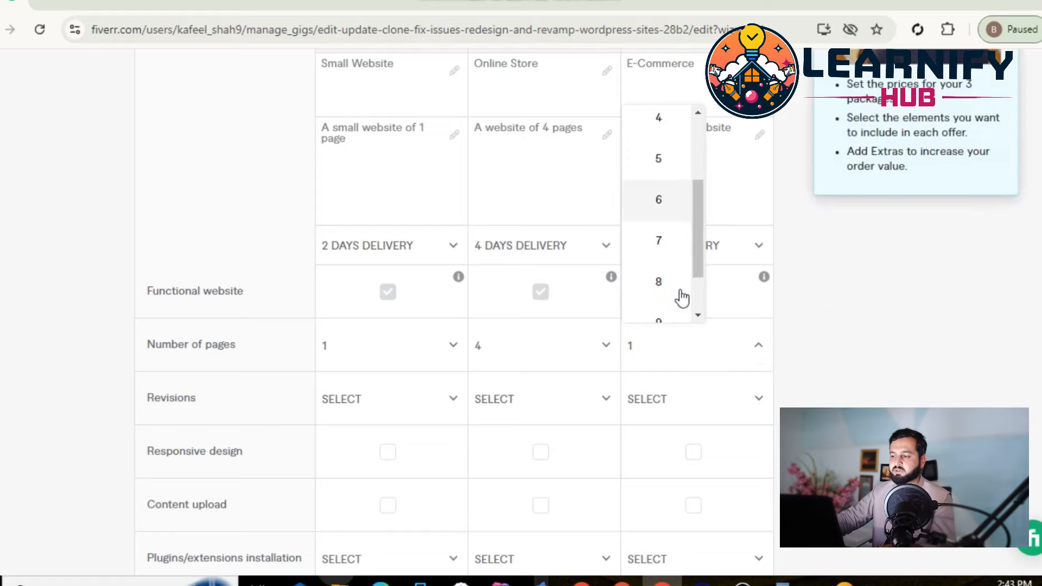
pyautogui.scroll(-1, 673, 282)
pyautogui.click(677, 298)
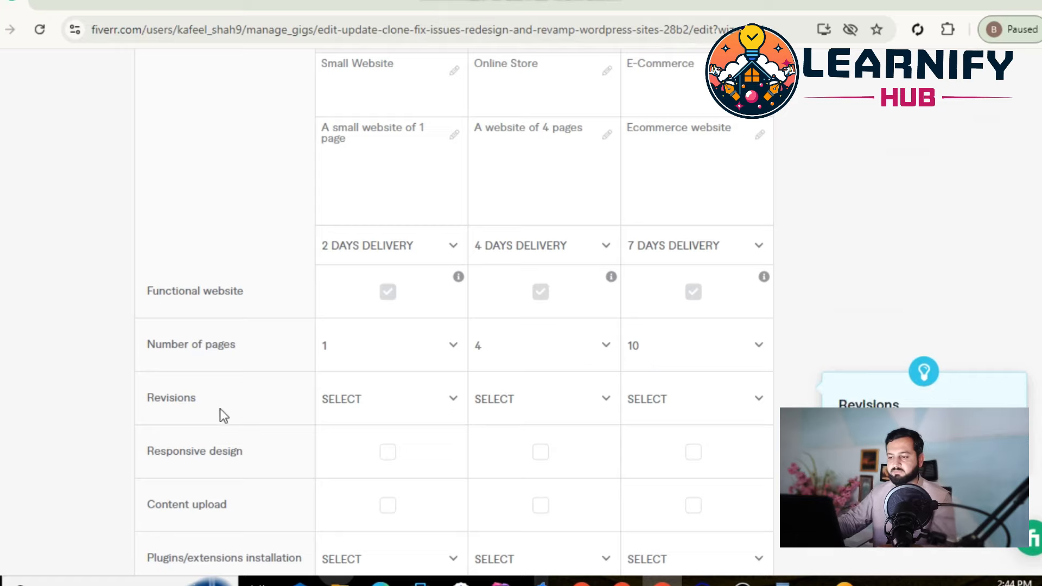
# - Set the revisions to 2 for Basic, 5 for Standard and Unlimited for Premium
pyautogui.click(443, 398)
pyautogui.scroll(-3, 361, 344)
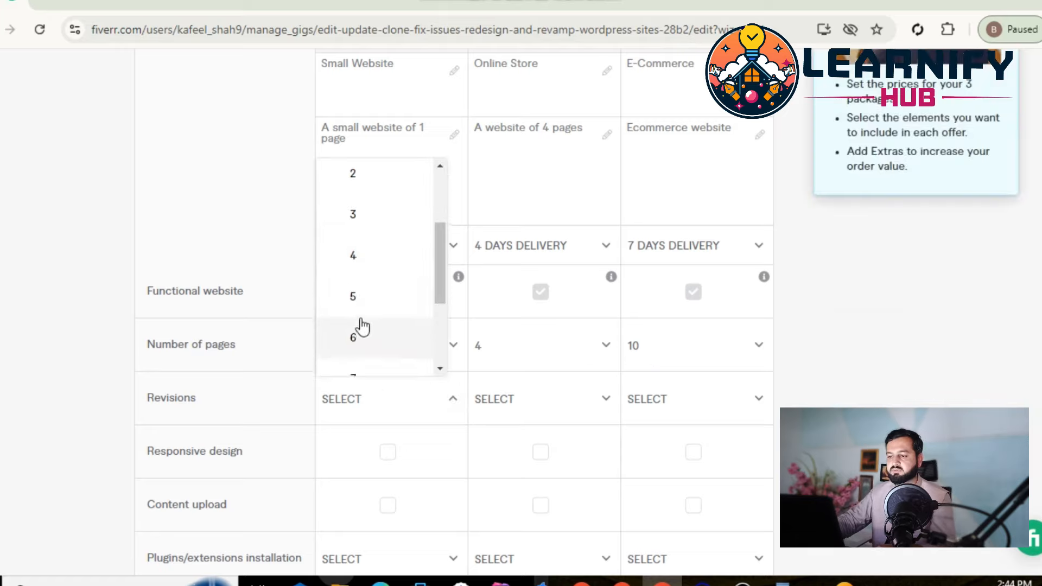
pyautogui.scroll(3, 365, 311)
pyautogui.click(365, 308)
pyautogui.click(585, 402)
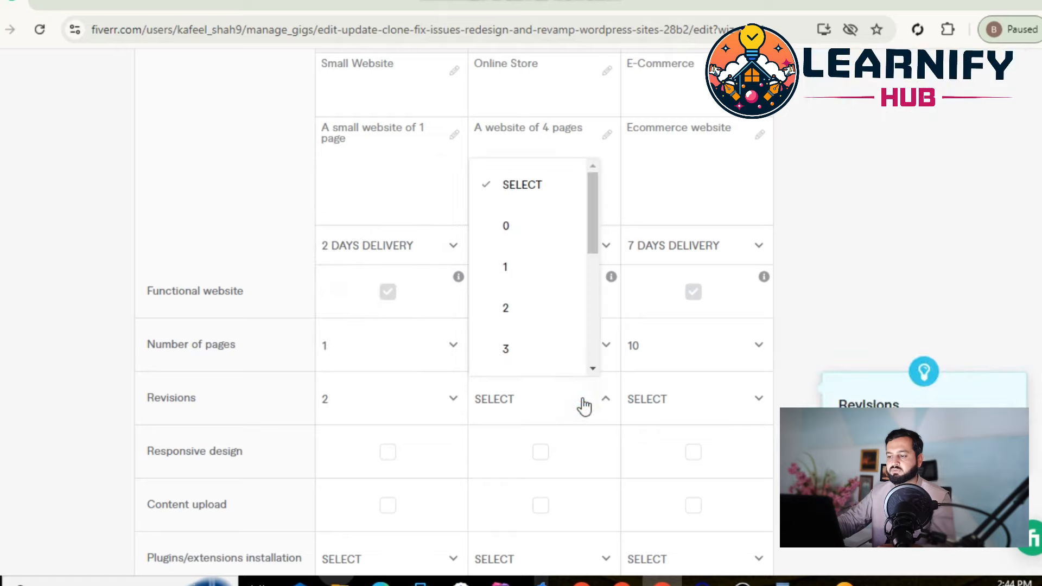
pyautogui.scroll(-3, 498, 296)
pyautogui.click(514, 299)
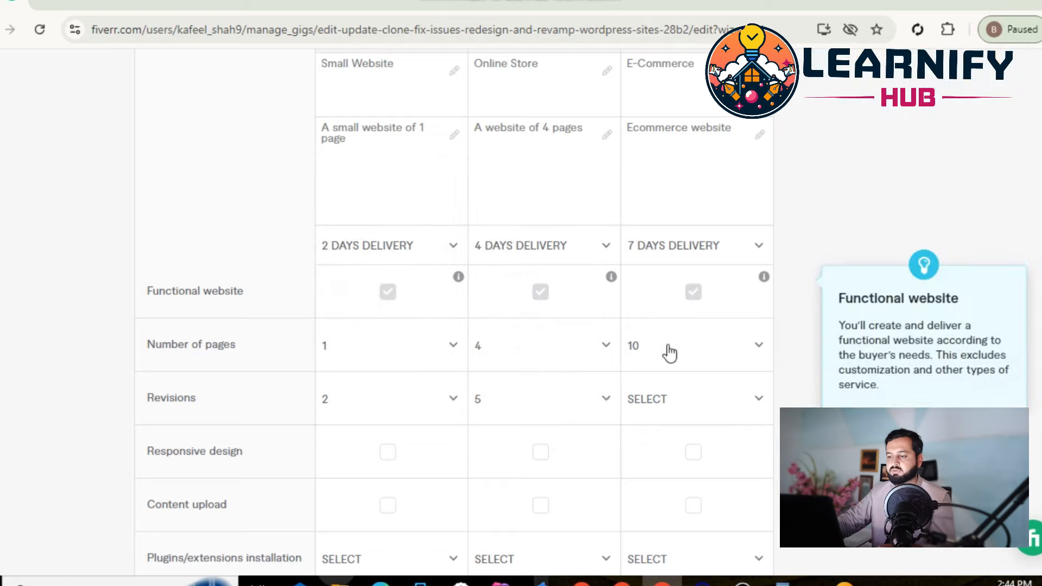
pyautogui.click(713, 401)
pyautogui.scroll(-3, 682, 325)
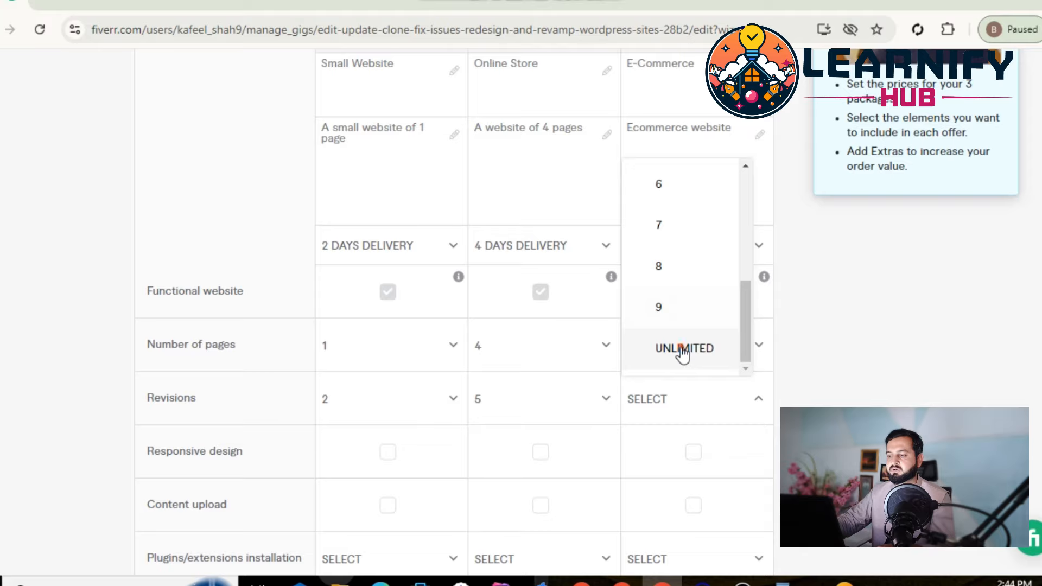
pyautogui.click(682, 349)
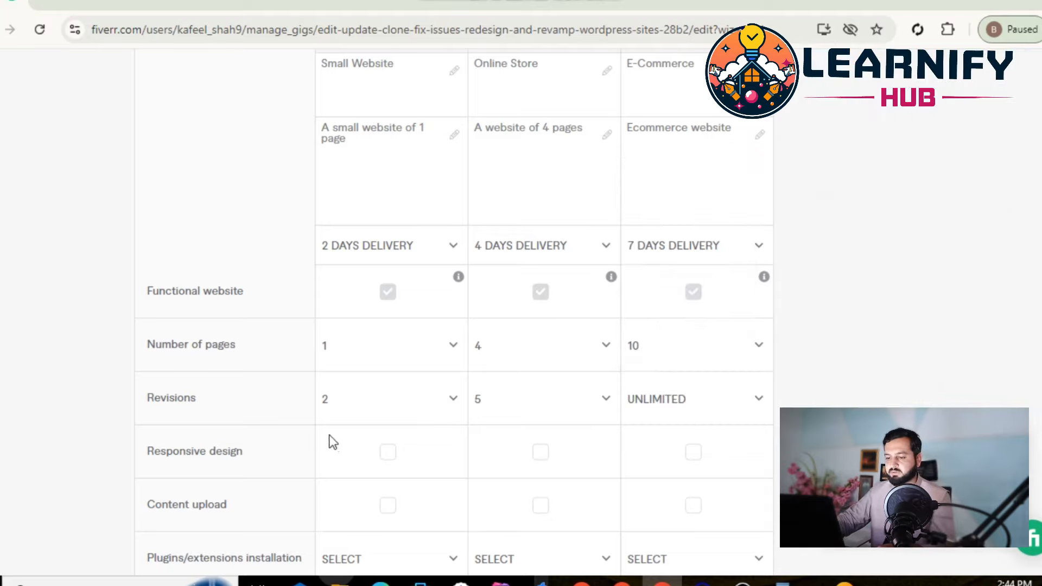
# - Include responsive design in all three packages and content upload in the Standard and Premium packages
pyautogui.scroll(-2, 328, 440)
pyautogui.click(389, 318)
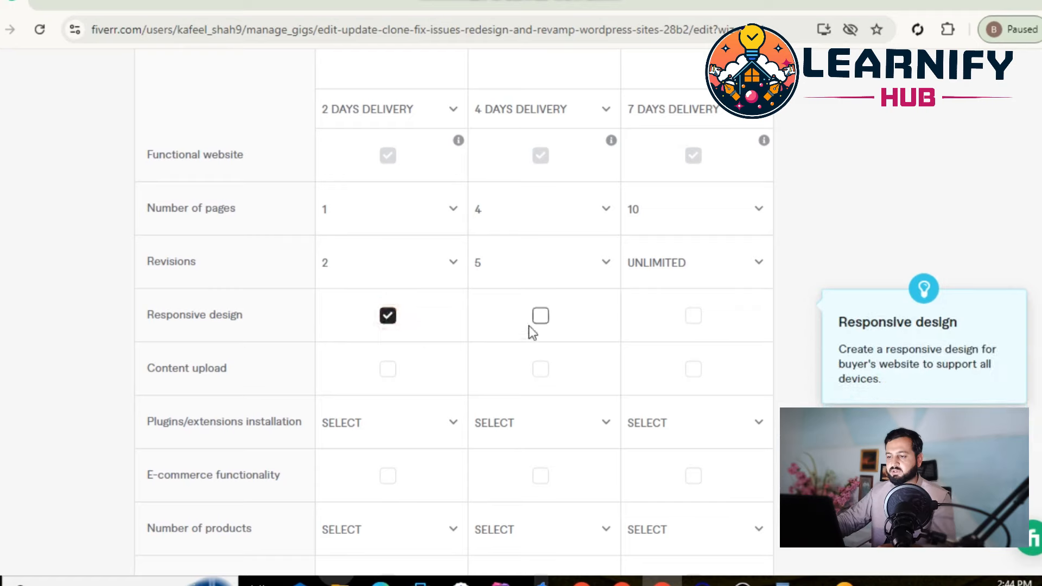
pyautogui.click(541, 316)
pyautogui.click(694, 317)
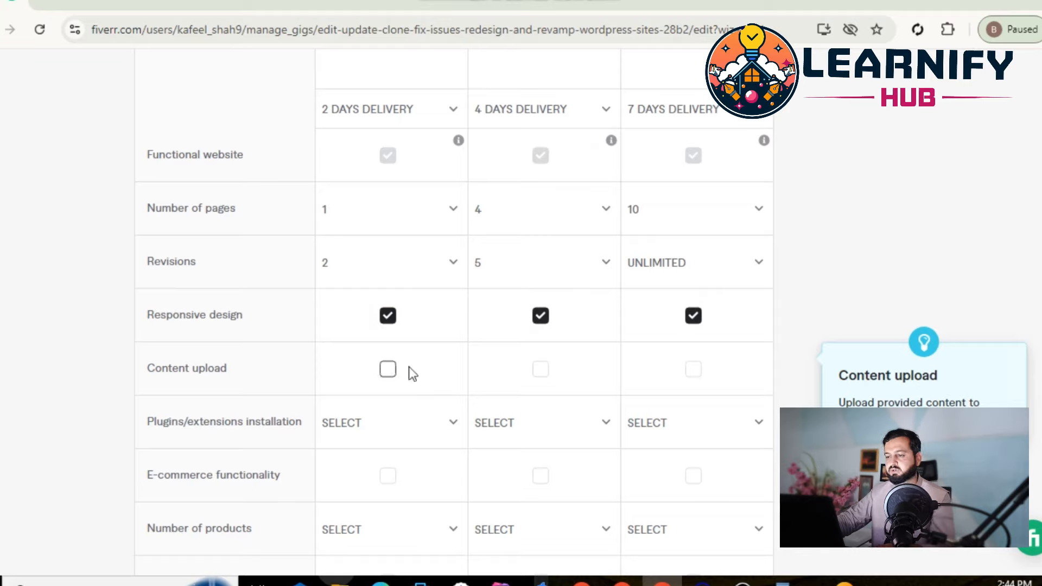
pyautogui.click(540, 369)
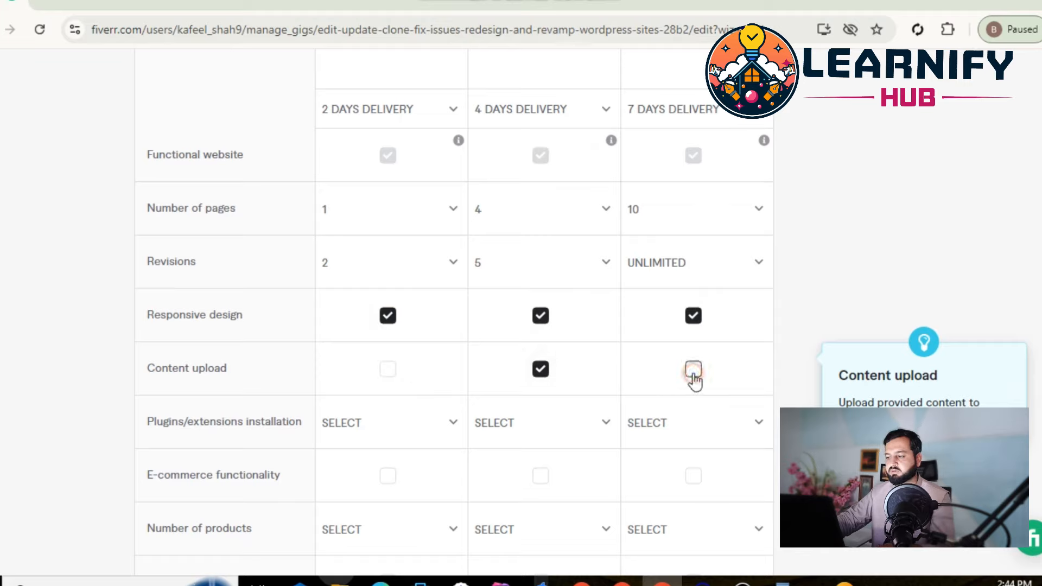
pyautogui.click(693, 371)
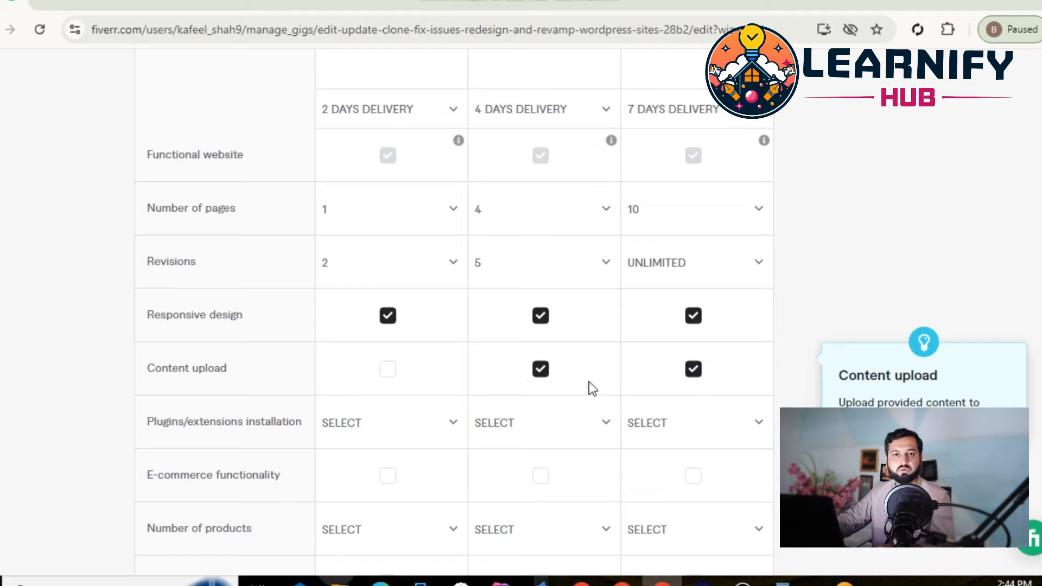
# - Set the plugins/extensions installation to 2 for Basic, 4 for Standard and 6 for Premium
pyautogui.click(449, 429)
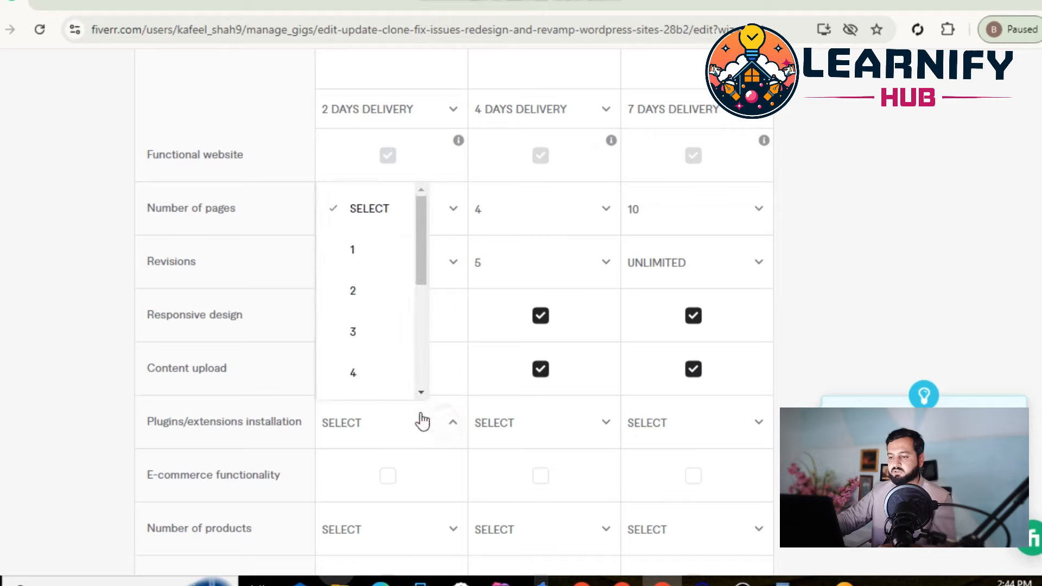
pyautogui.click(367, 292)
pyautogui.click(604, 425)
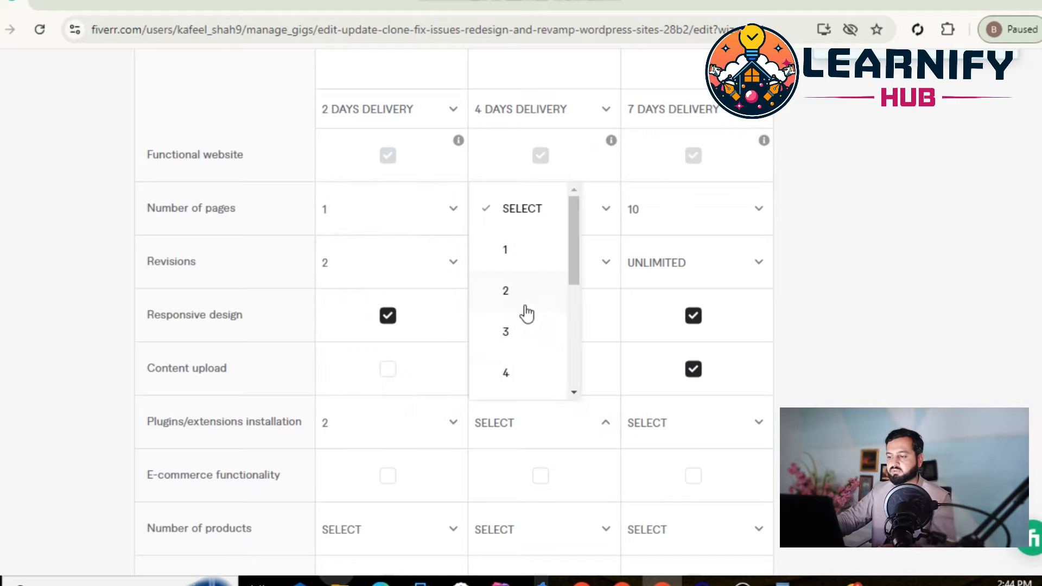
pyautogui.click(519, 373)
pyautogui.click(682, 415)
pyautogui.scroll(-5, 611, 342)
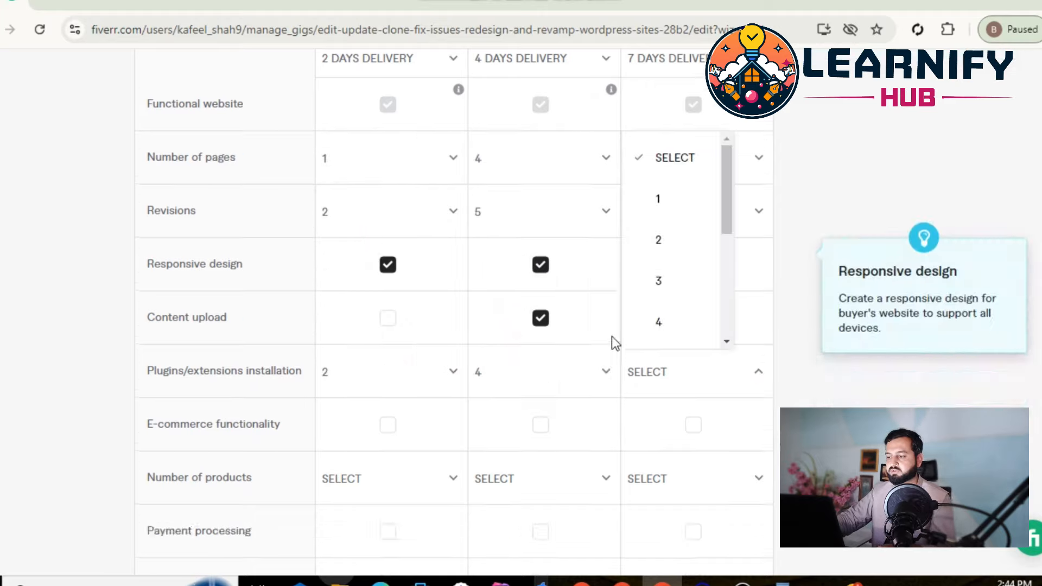
pyautogui.scroll(3, 655, 216)
pyautogui.scroll(-2, 658, 189)
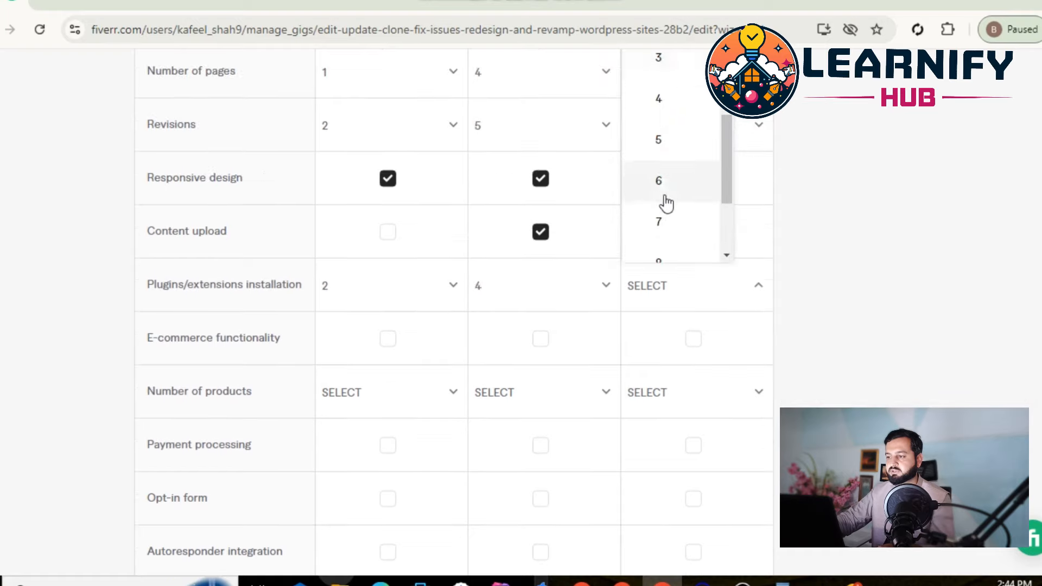
pyautogui.click(659, 180)
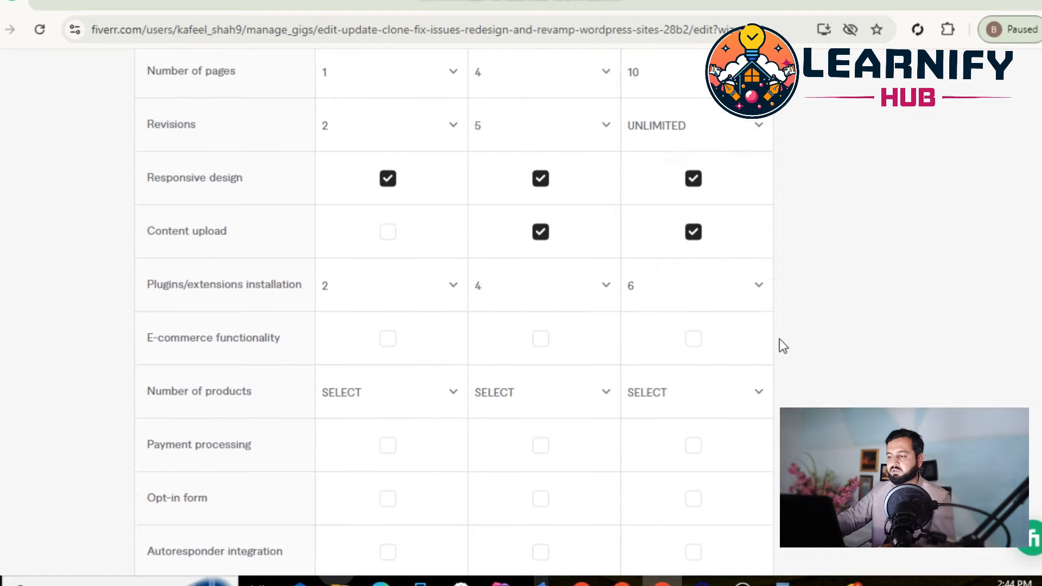
# - Include e-commerce functionality in the Premium package and set the number of products to 2 for Basic, 4 for Standard and 10 for Premium
pyautogui.moveTo(266, 336)
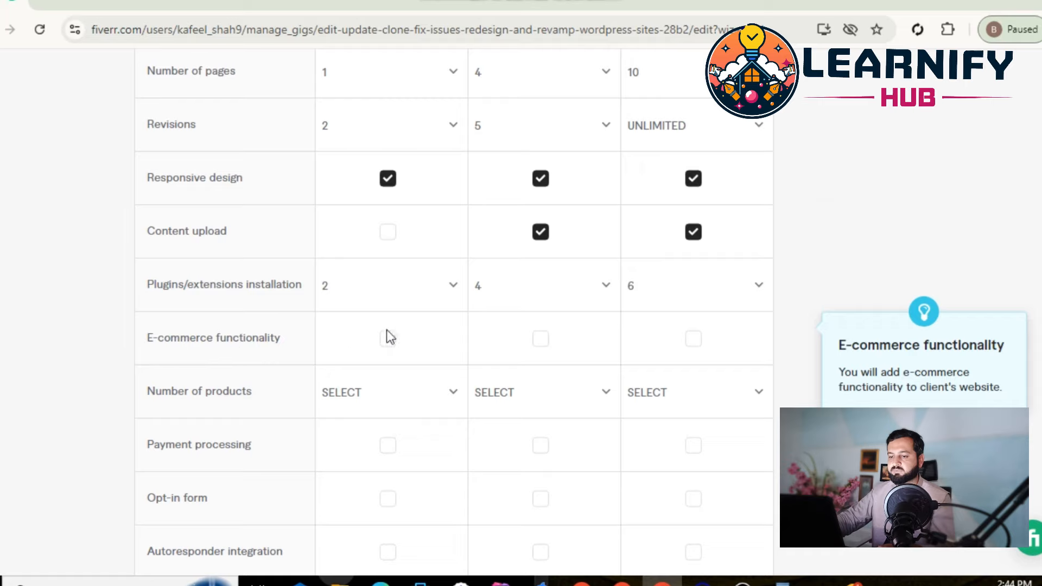
pyautogui.click(695, 341)
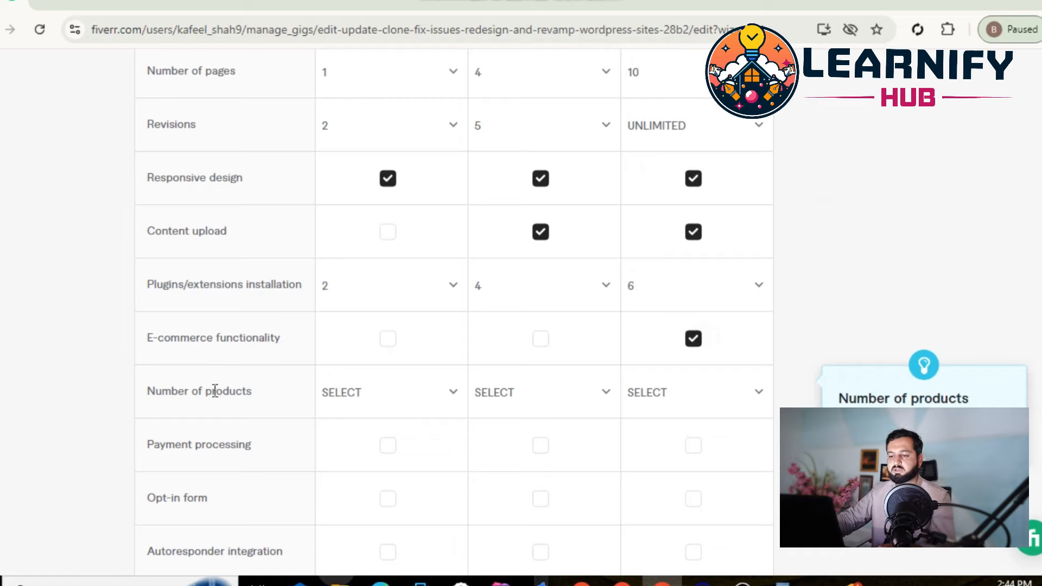
pyautogui.click(447, 399)
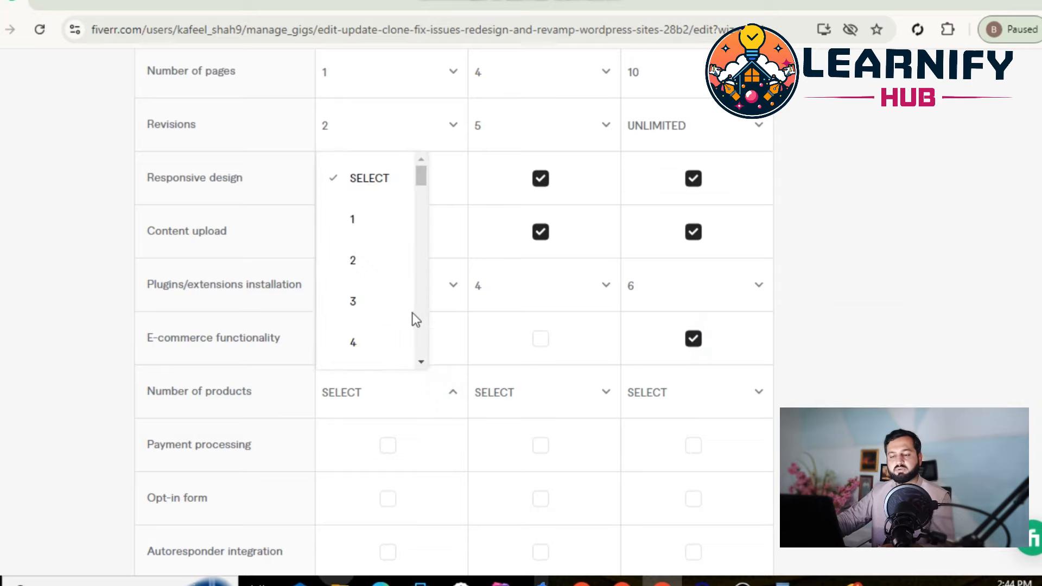
pyautogui.click(374, 258)
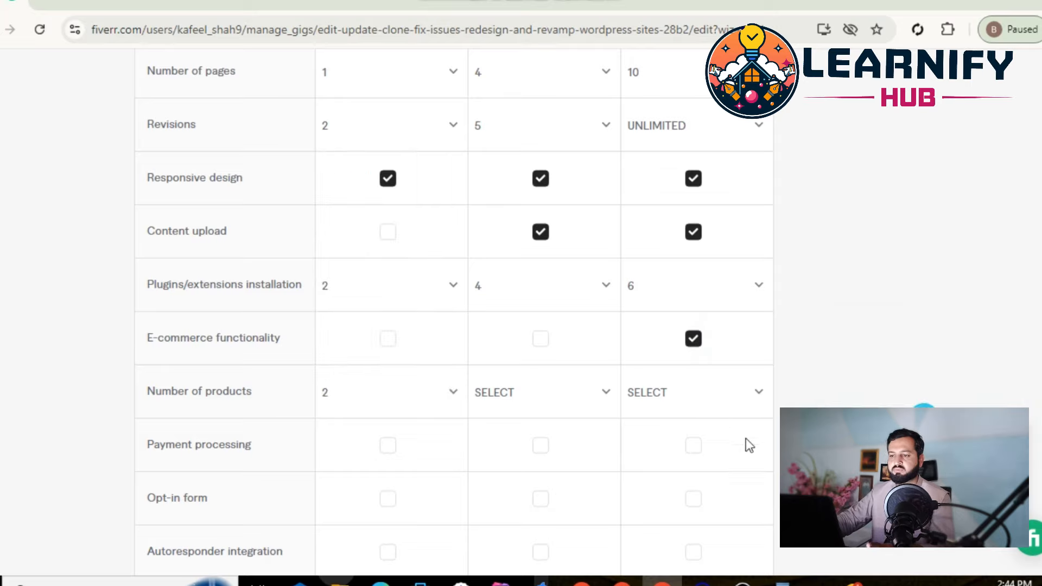
pyautogui.click(584, 399)
pyautogui.click(518, 344)
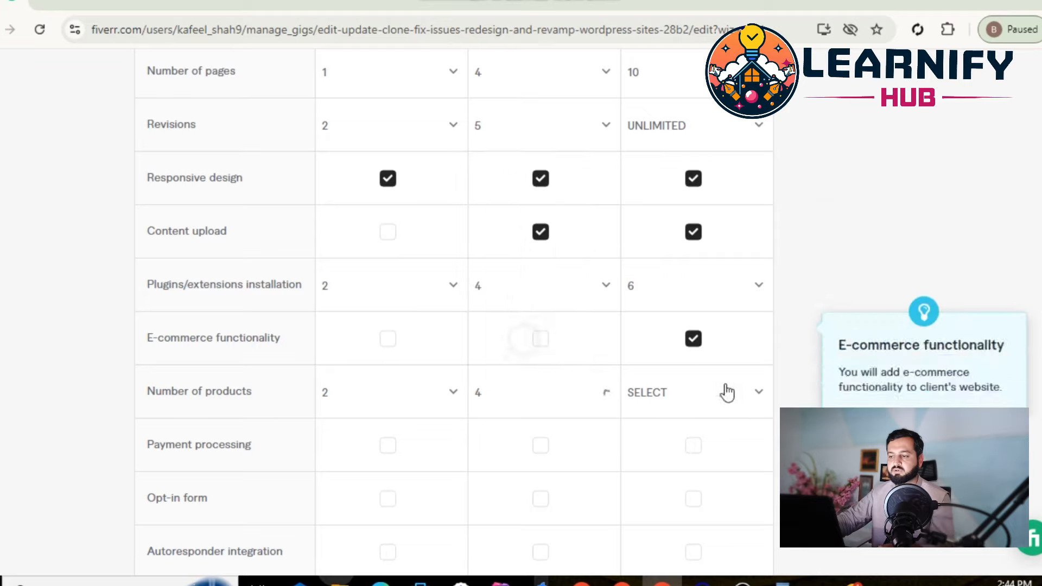
pyautogui.click(725, 391)
pyautogui.scroll(-5, 693, 306)
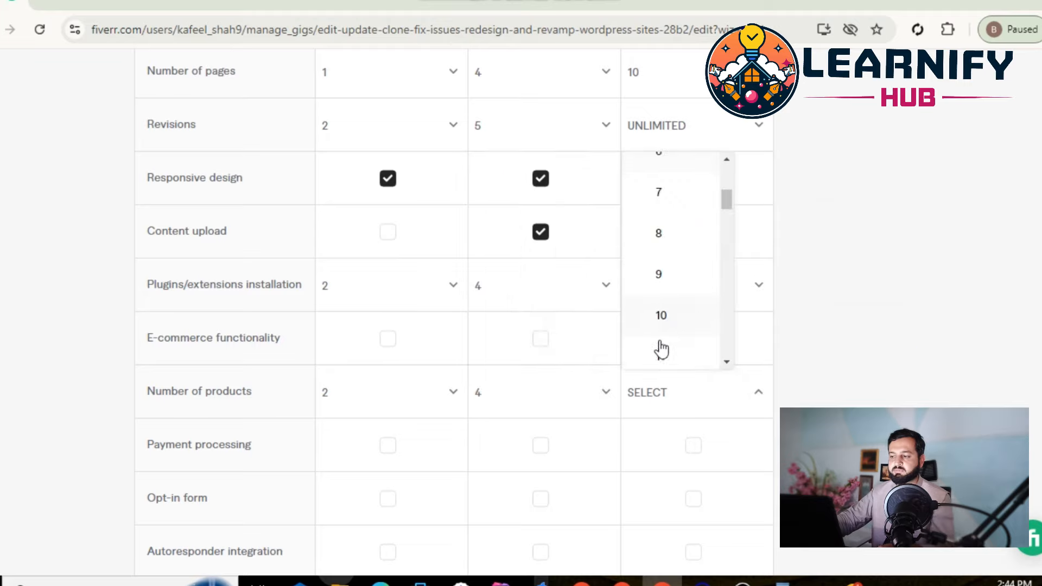
pyautogui.click(675, 315)
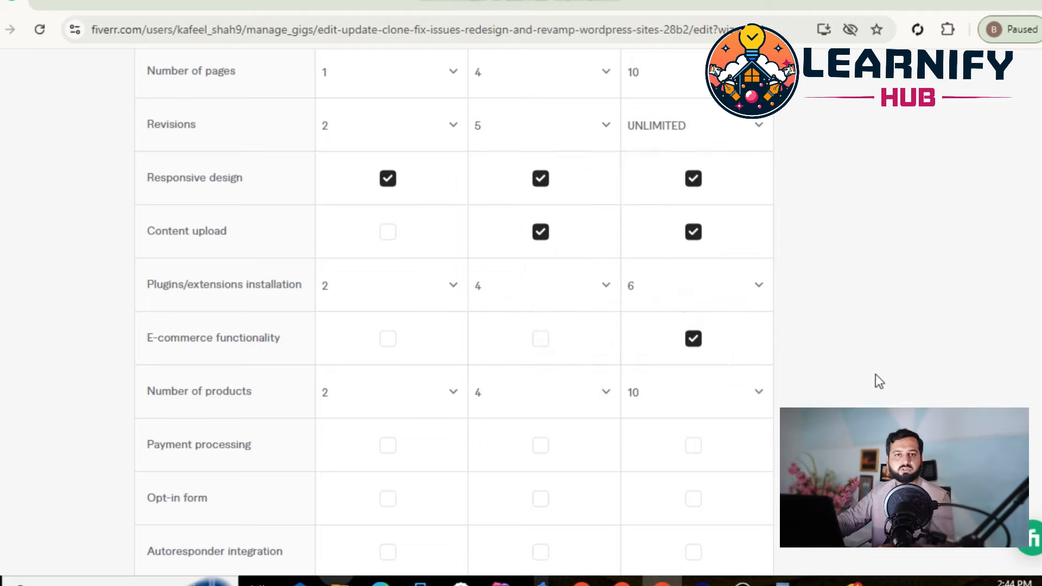
# - Include payment processing in the Premium package and speed optimization in all three packages
pyautogui.scroll(-2, 836, 375)
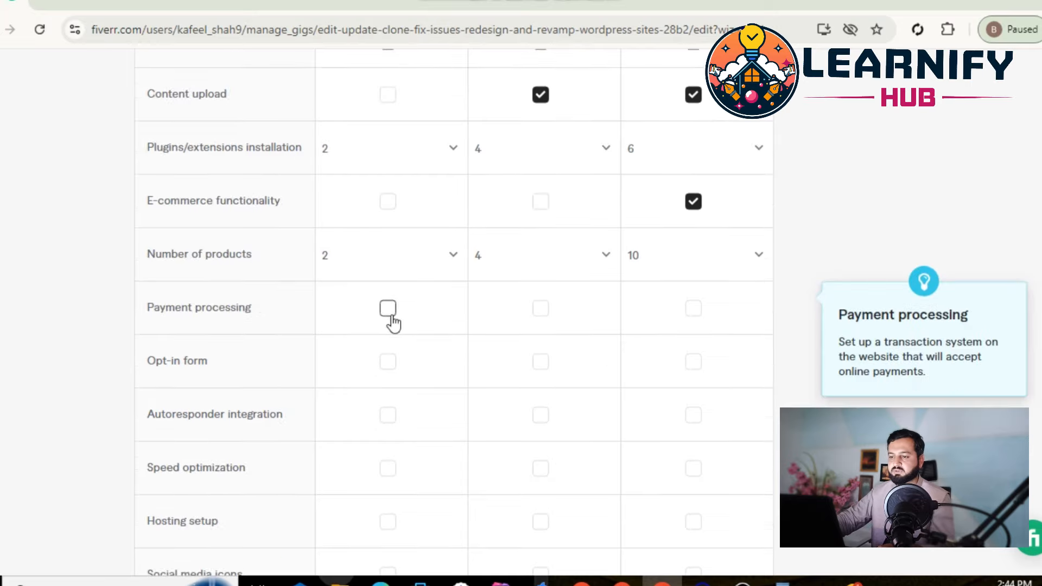
pyautogui.click(694, 309)
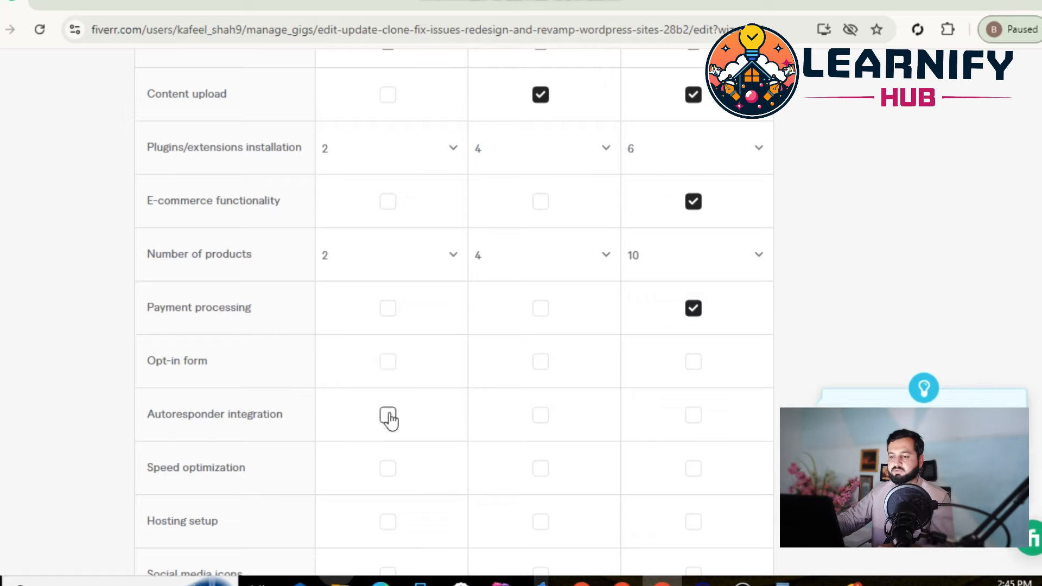
pyautogui.scroll(-3, 235, 422)
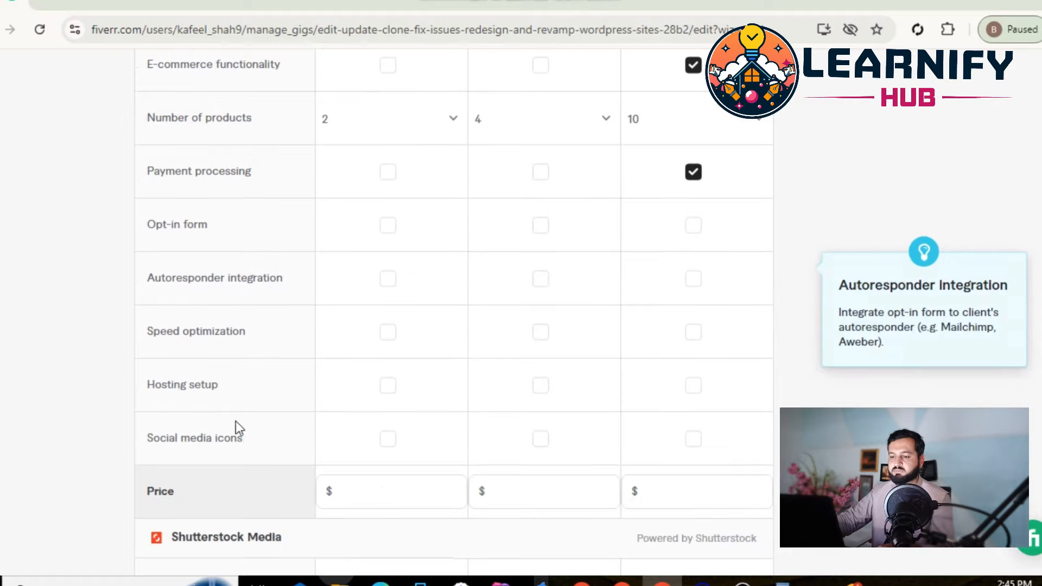
pyautogui.click(388, 336)
pyautogui.click(541, 333)
pyautogui.click(684, 335)
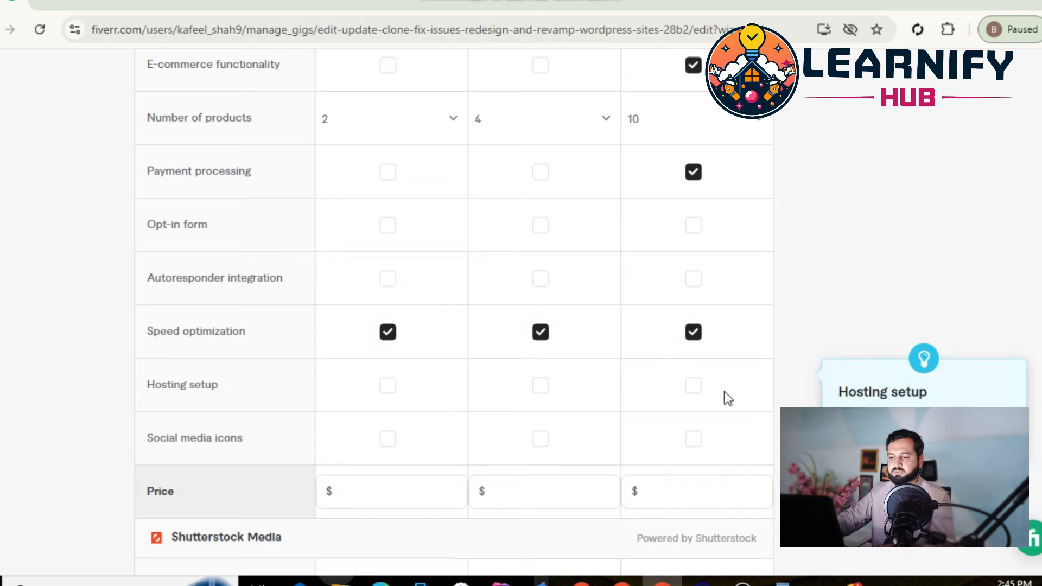
# - Include hosting setup in the Premium package only and social media icons in the Standard and Premium packages
pyautogui.click(692, 387)
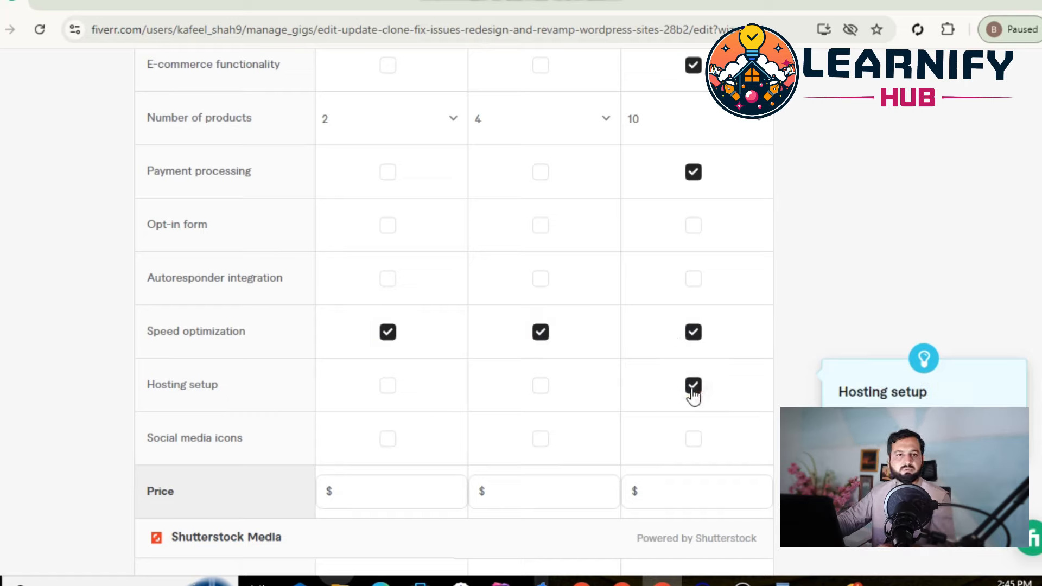
pyautogui.click(694, 440)
pyautogui.click(540, 440)
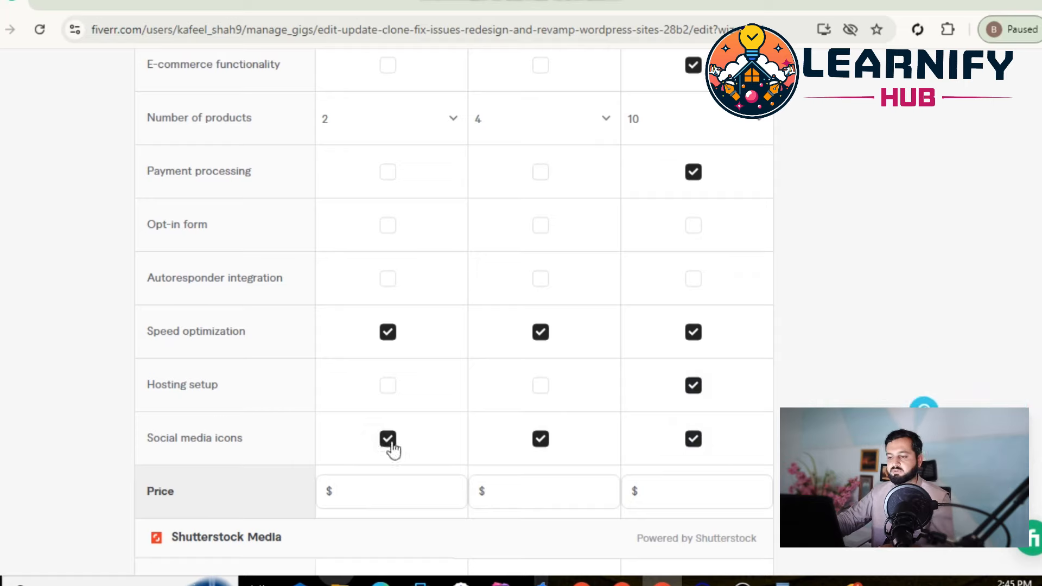
pyautogui.click(387, 439)
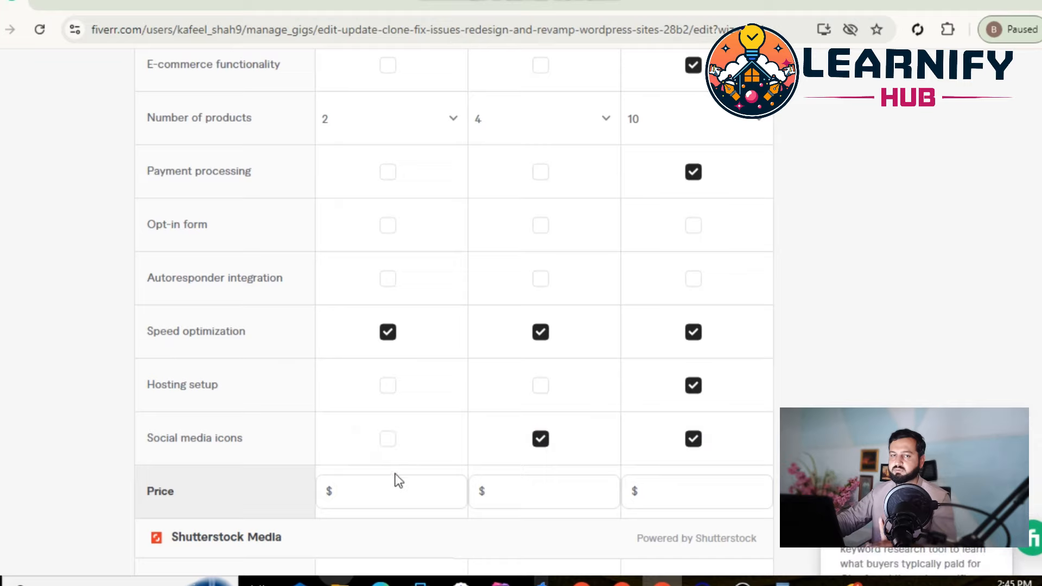
# - Set the package prices to $80 for Basic, $190 for Standard and $450 for Premium
pyautogui.click(399, 492)
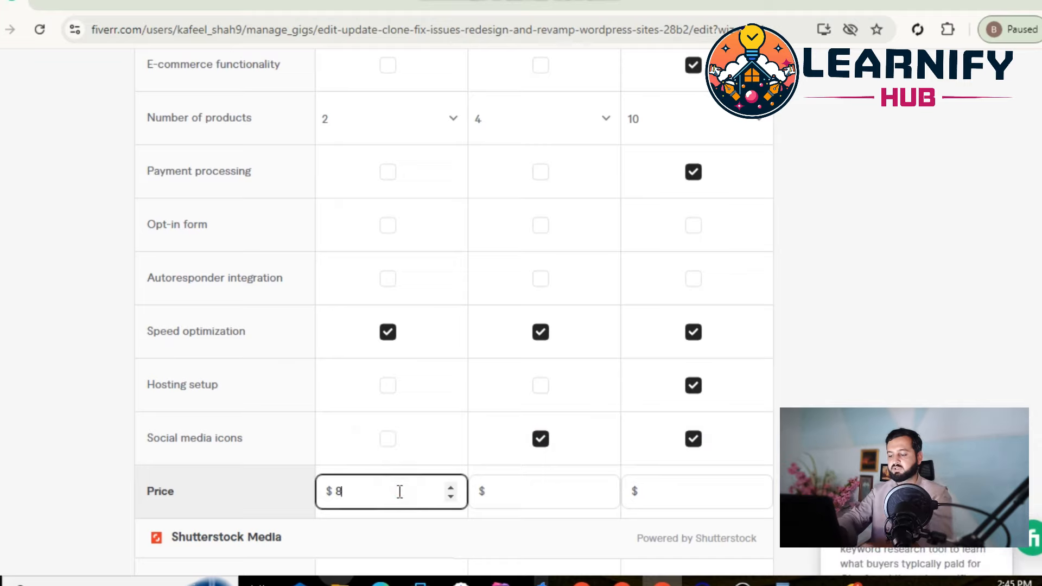
pyautogui.press('Tab')
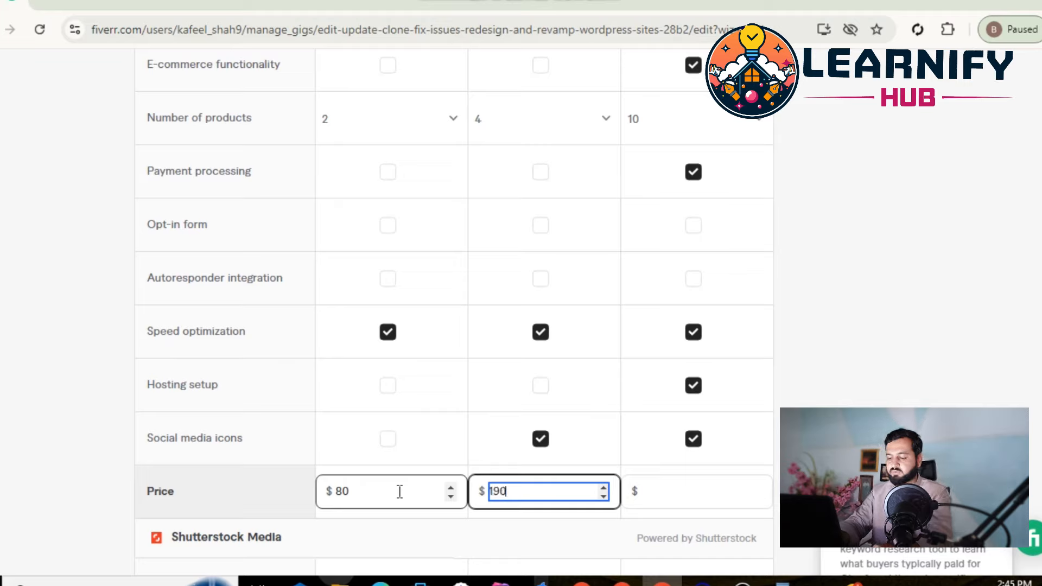
pyautogui.press('Tab')
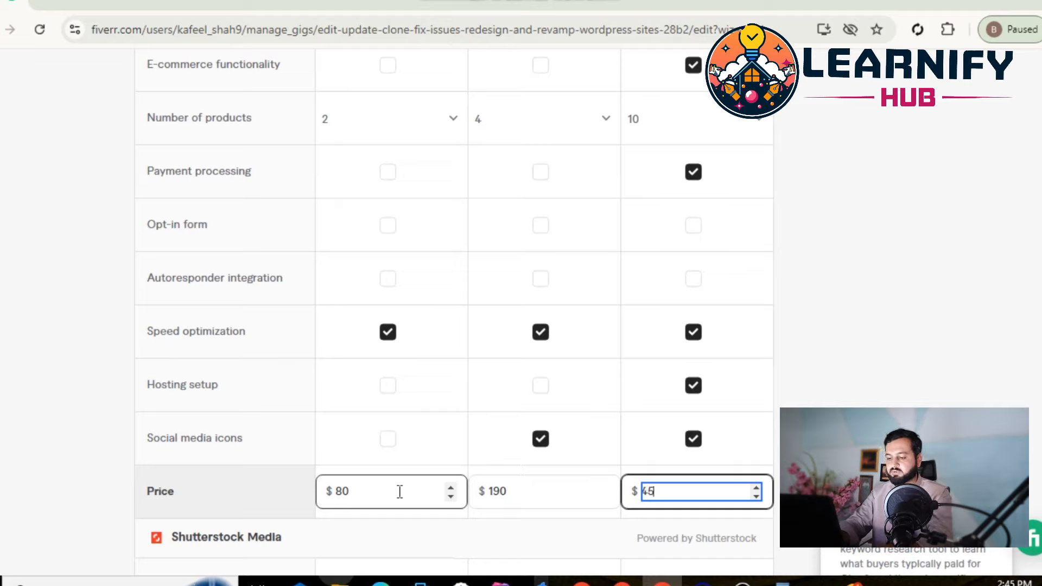
pyautogui.click(802, 377)
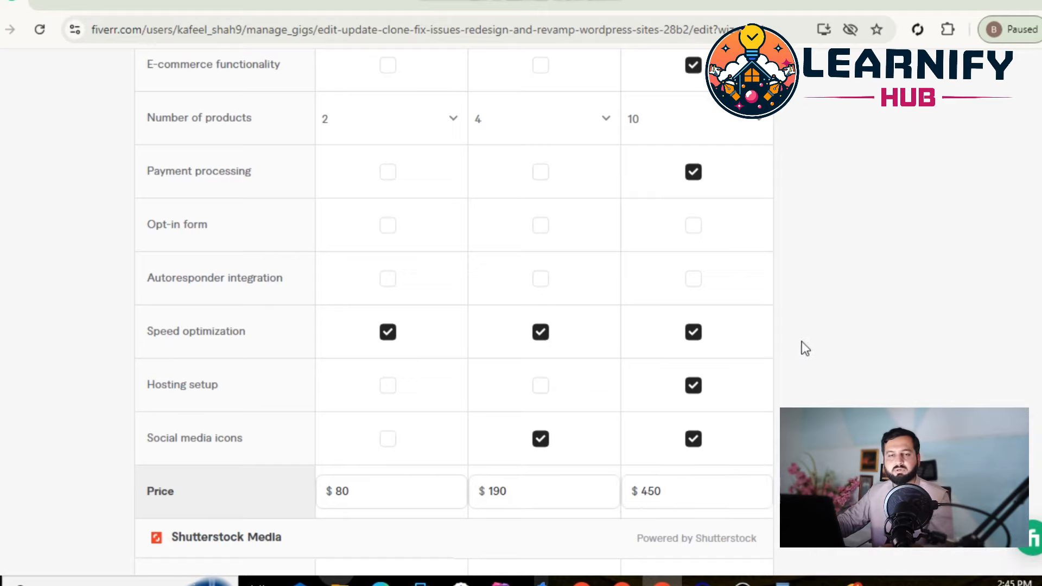
# - Offer extra fast delivery for the Standard package in 2 days for an extra $40
pyautogui.scroll(-3, 804, 344)
pyautogui.scroll(-3, 806, 343)
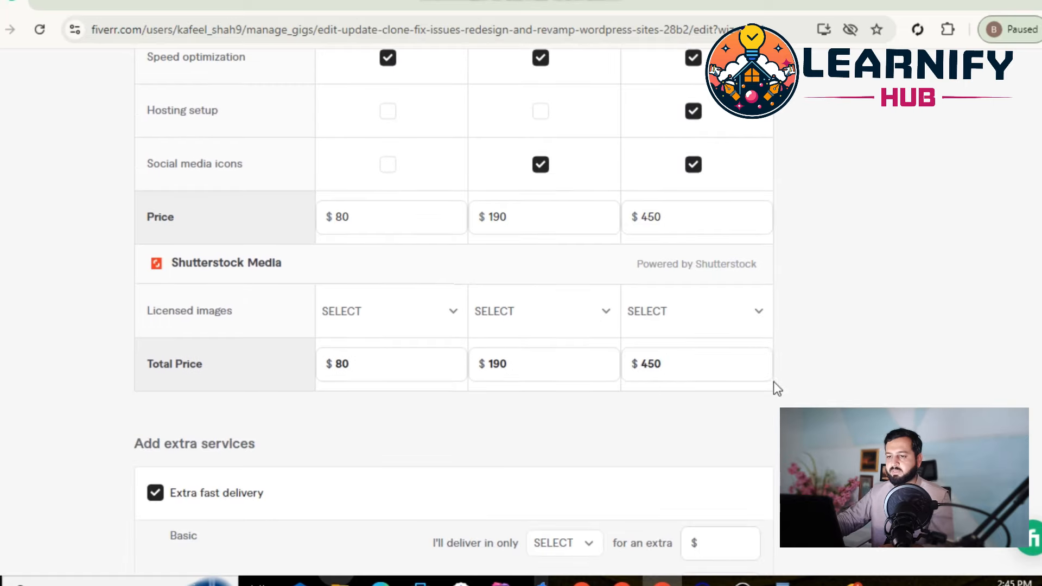
pyautogui.scroll(-3, 455, 388)
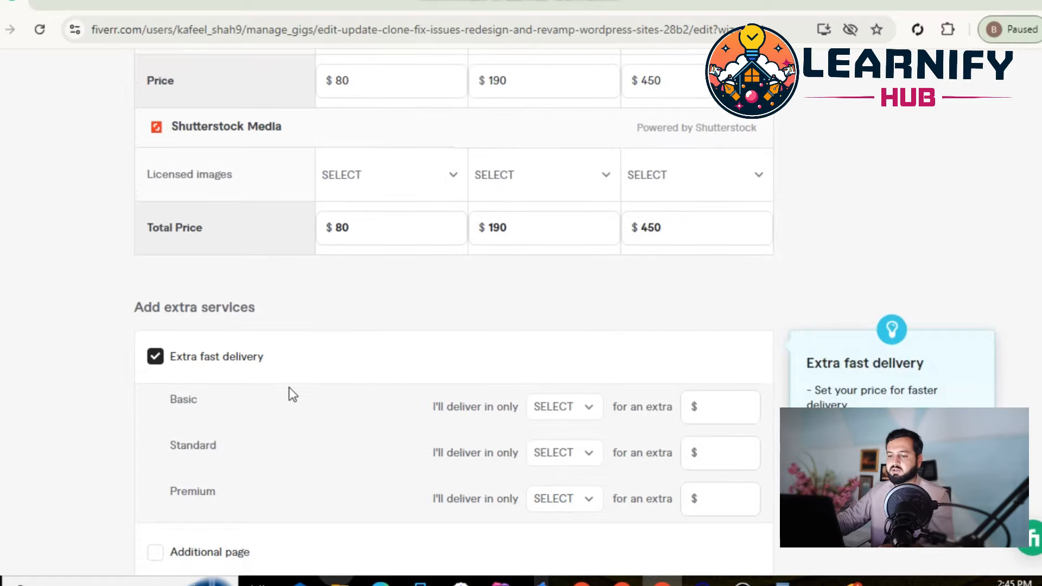
pyautogui.scroll(-3, 184, 354)
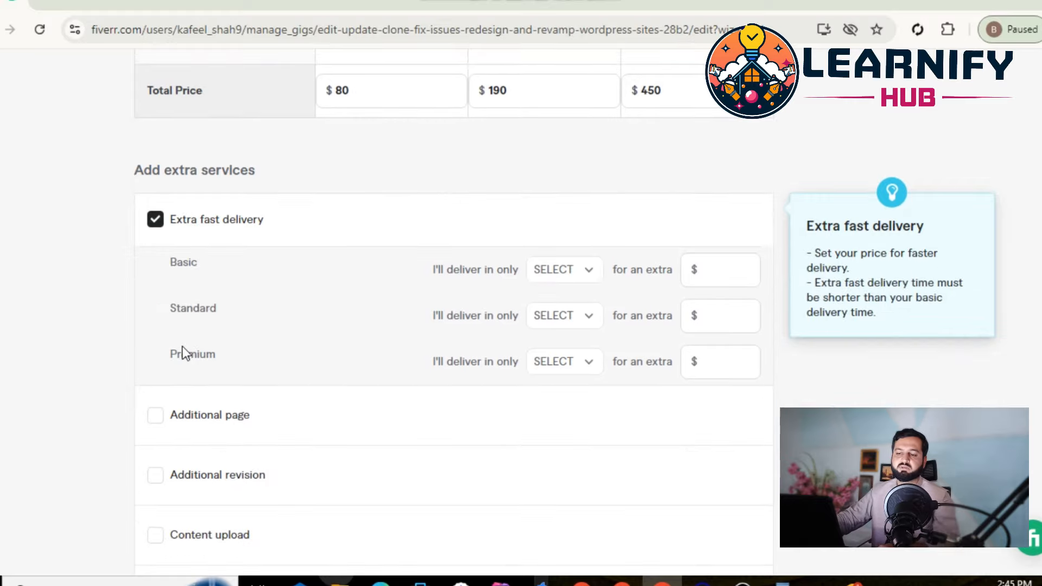
pyautogui.click(158, 221)
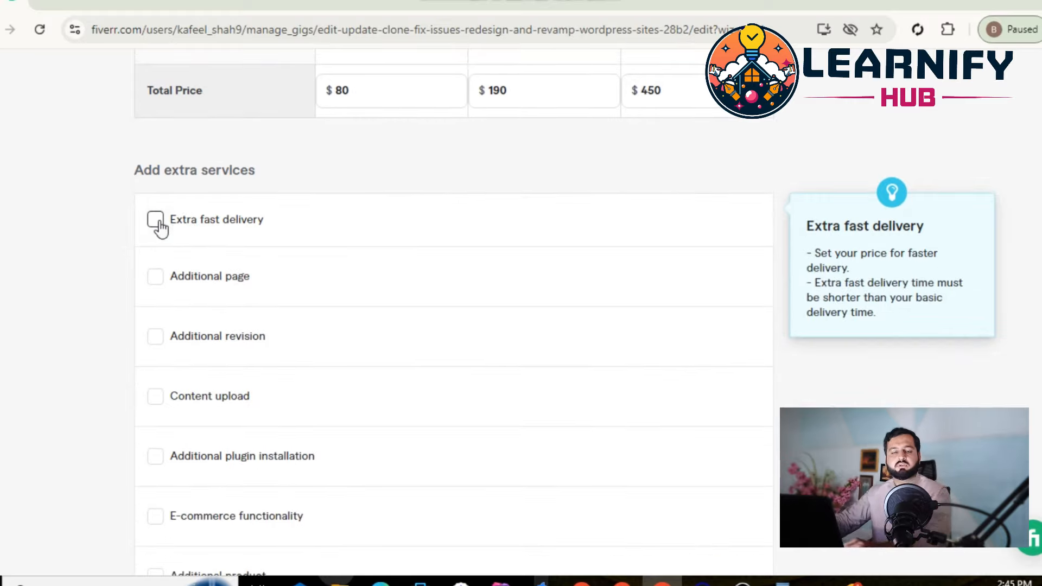
pyautogui.click(158, 221)
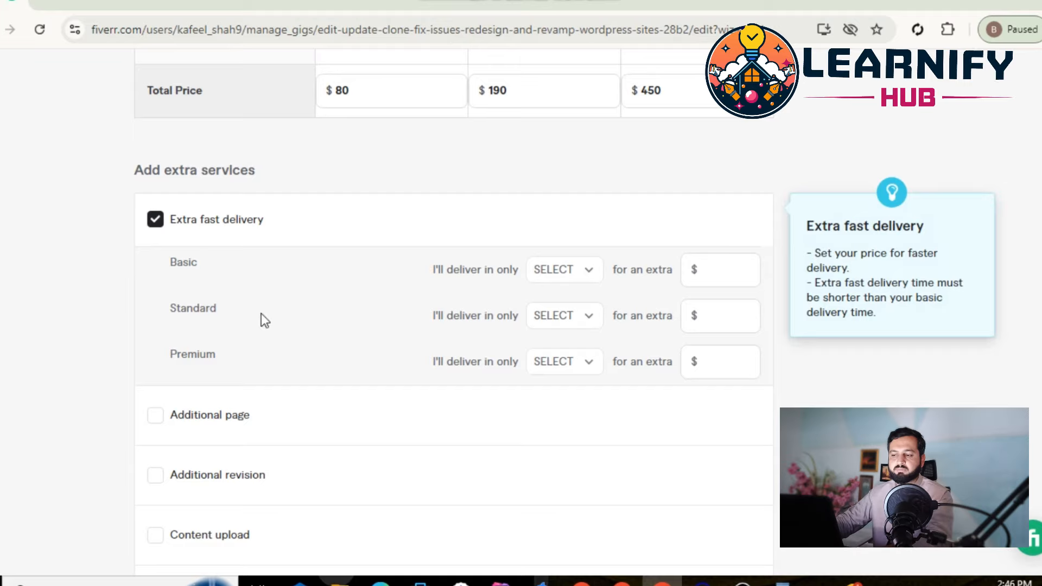
pyautogui.click(579, 316)
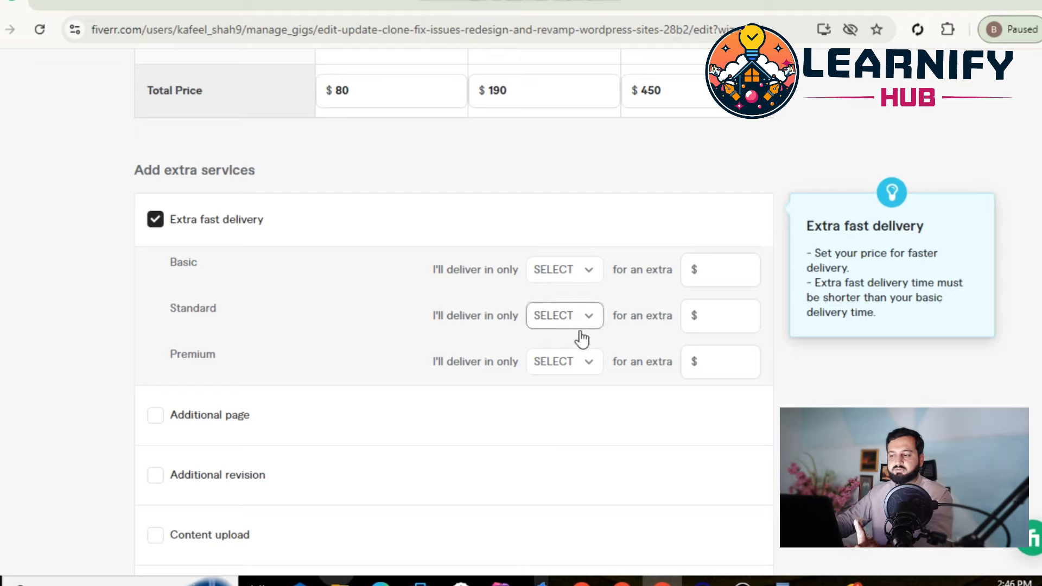
pyautogui.click(588, 330)
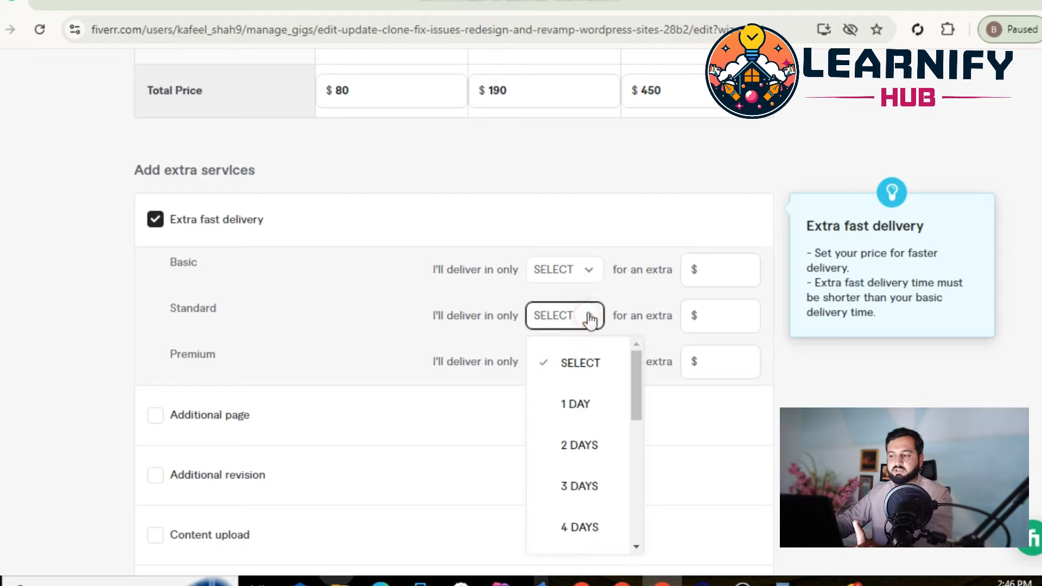
pyautogui.click(586, 448)
pyautogui.click(704, 314)
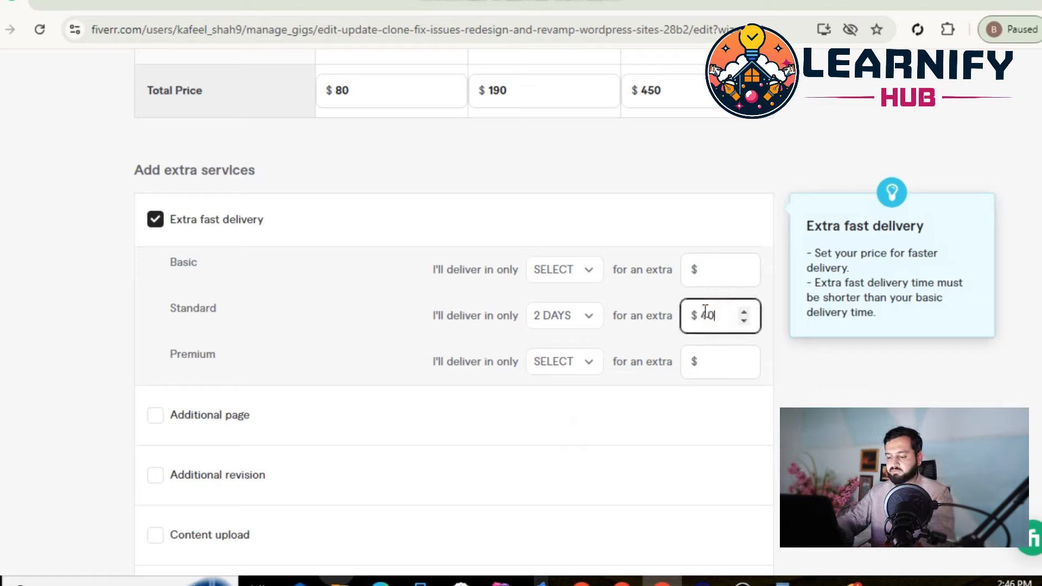
# - Offer extra fast delivery for the Premium package in 4 days for an extra $80
pyautogui.click(565, 364)
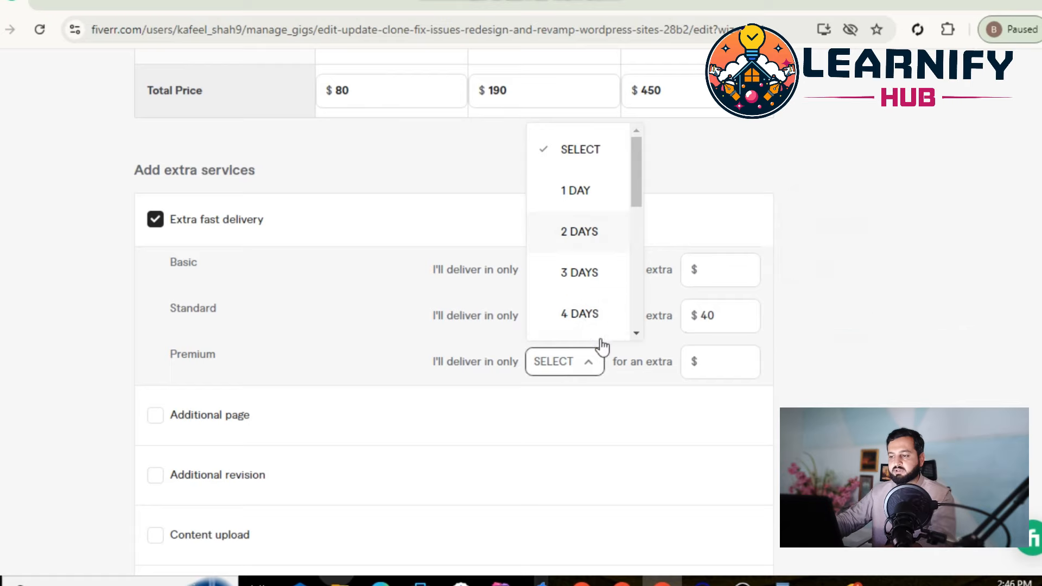
pyautogui.click(588, 315)
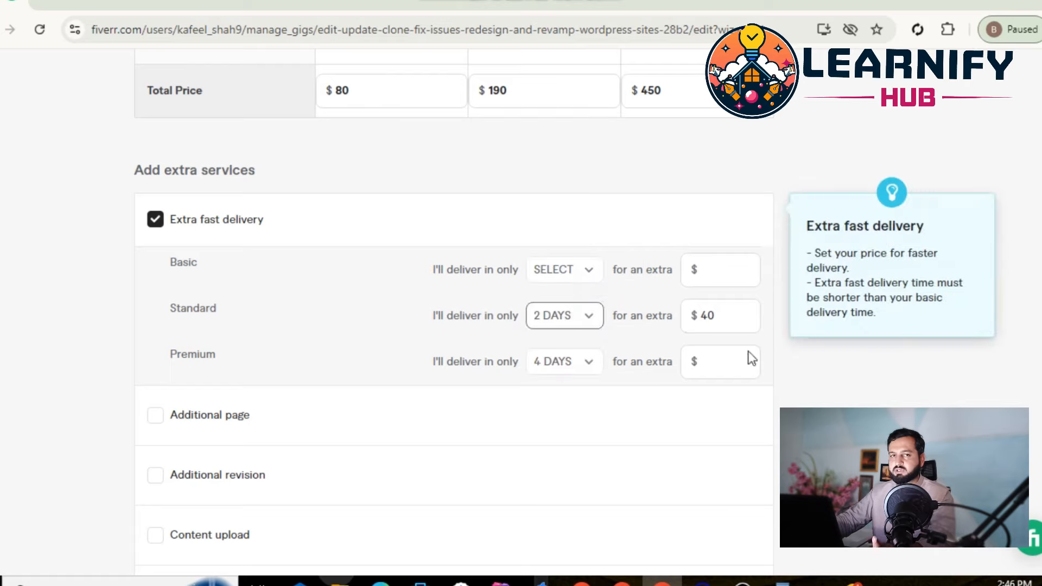
pyautogui.click(719, 356)
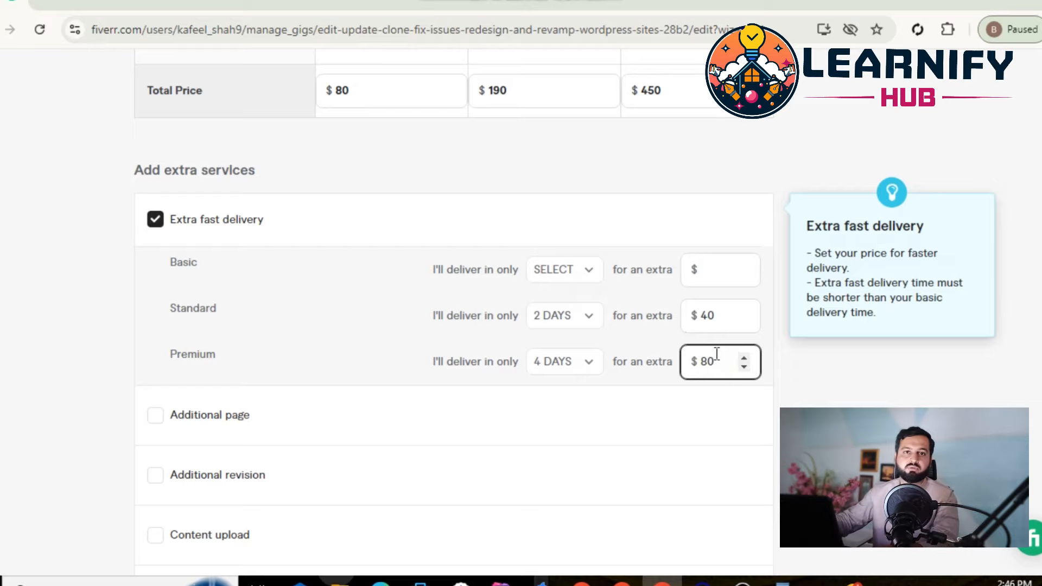
pyautogui.click(831, 382)
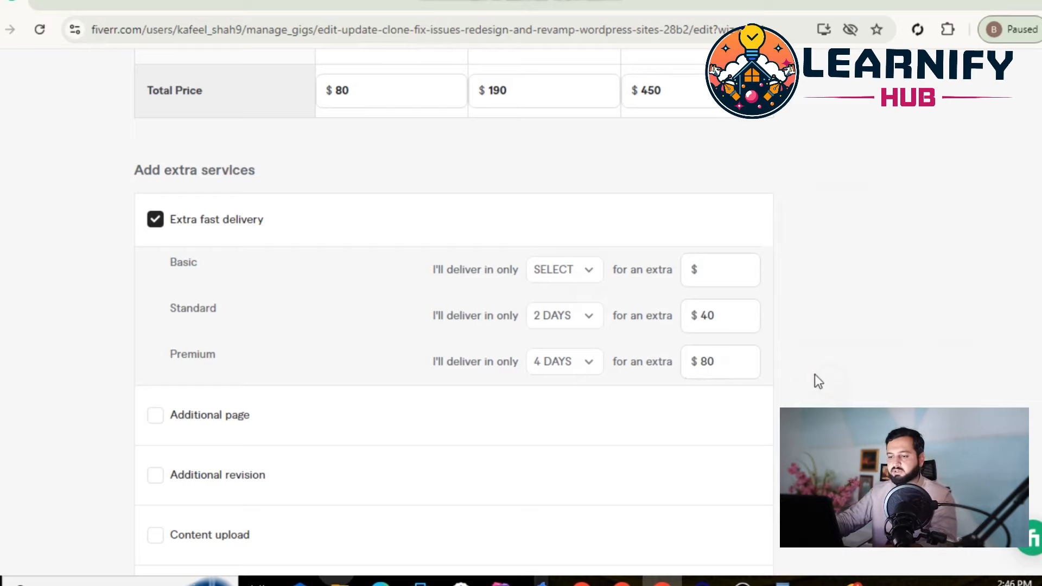
# - Save the package pricing and extra services and continue to the gig's Description & FAQ section
pyautogui.scroll(-15, 816, 379)
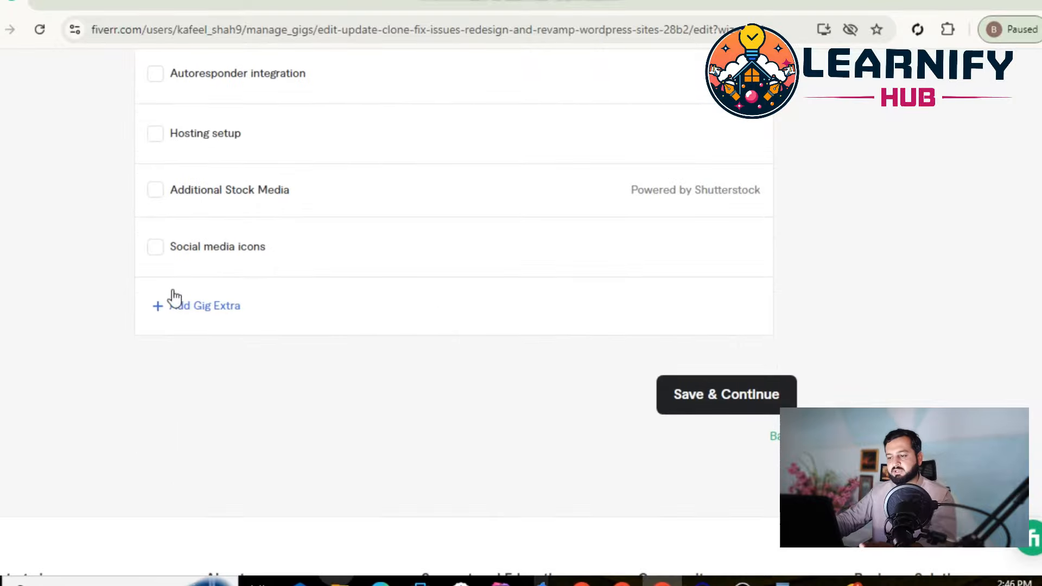
pyautogui.click(723, 397)
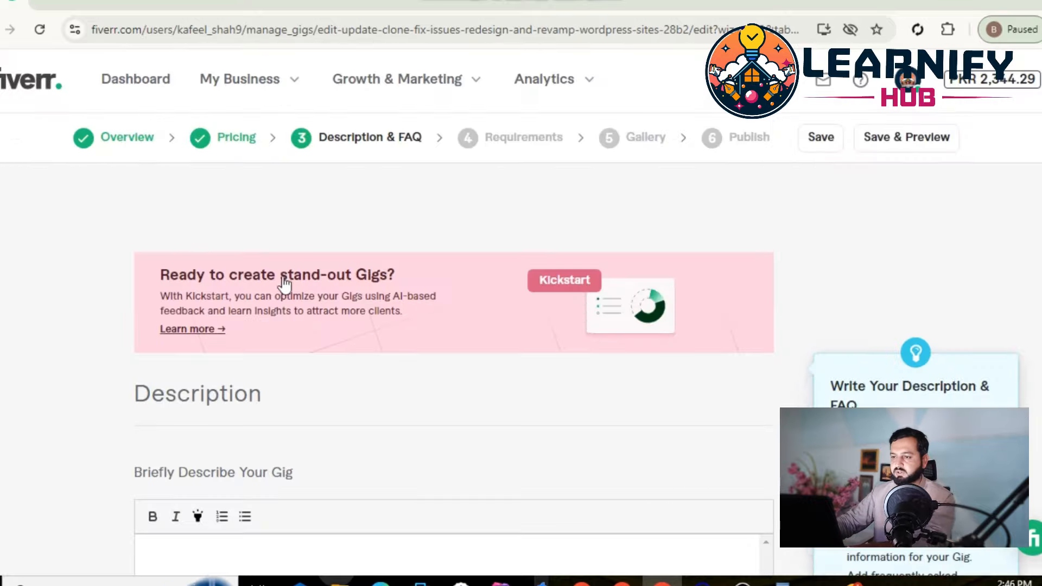
pyautogui.scroll(-2, 294, 163)
pyautogui.scroll(2, 357, 108)
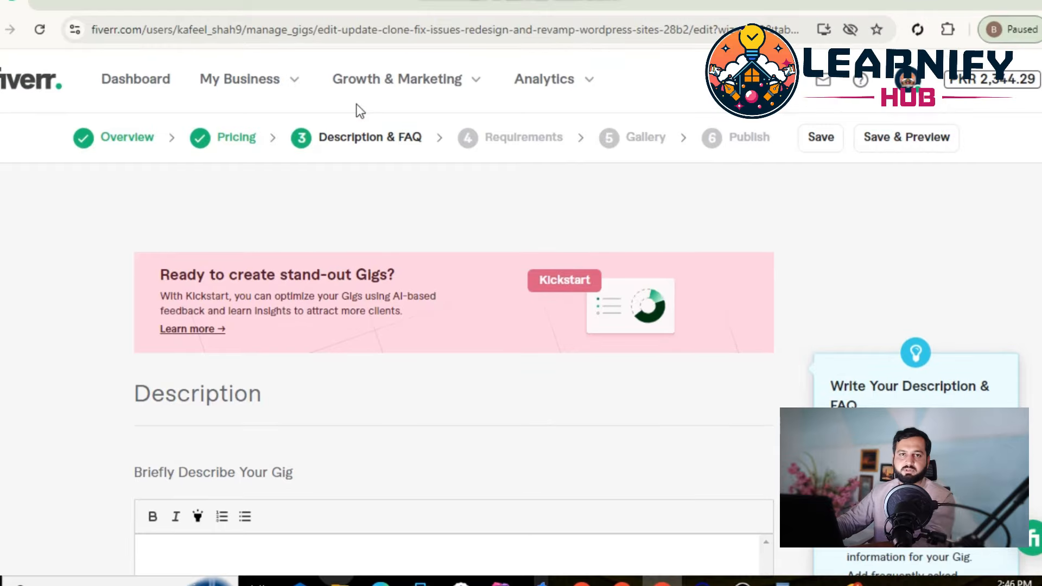
# - In the WordPad document, copy the gig description from "With over 6 years of experience" through "Ongoing support"
pyautogui.click(781, 580)
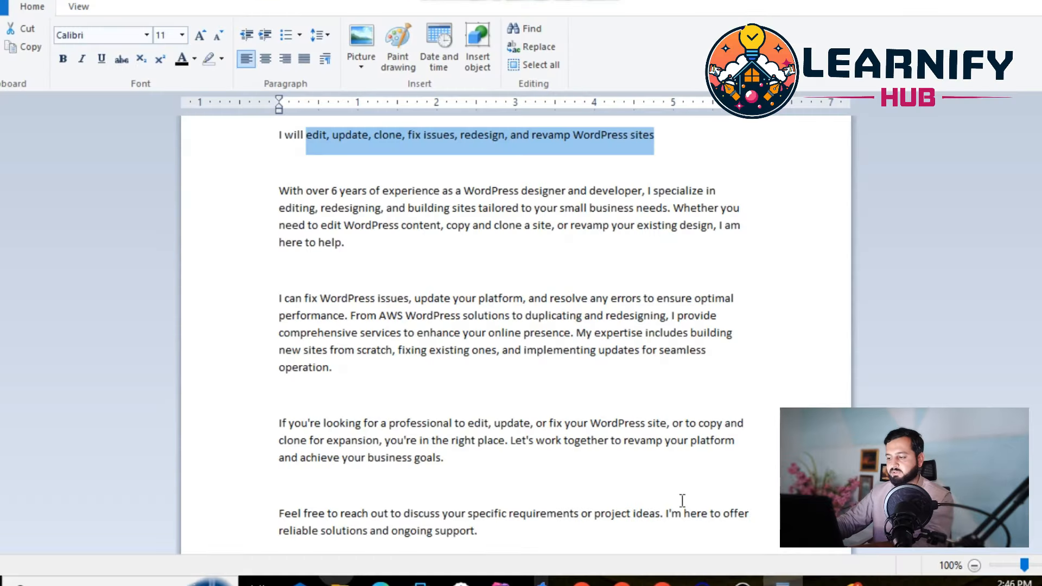
pyautogui.click(273, 173)
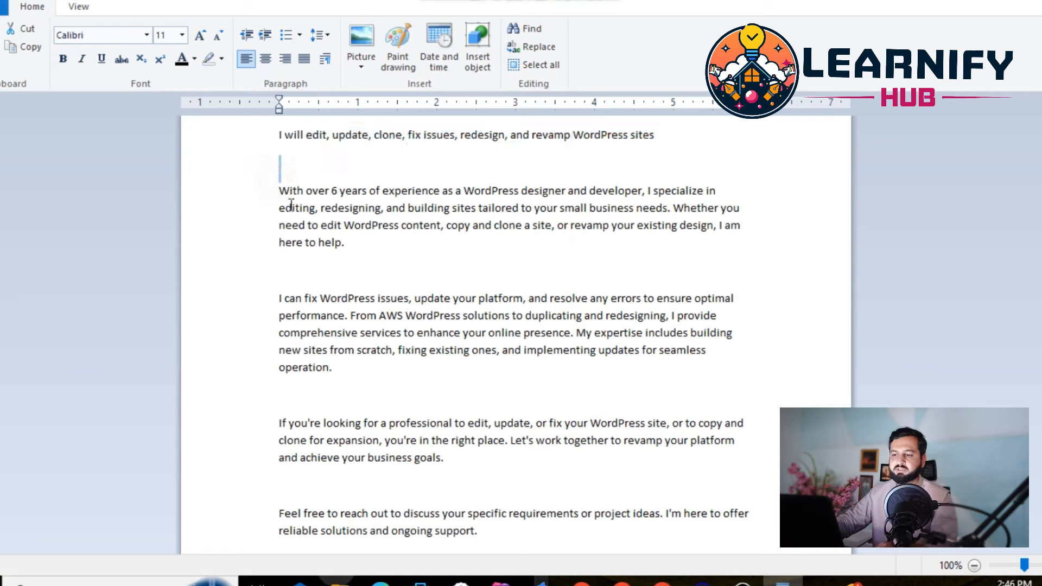
pyautogui.moveTo(268, 194); pyautogui.dragTo(310, 335)
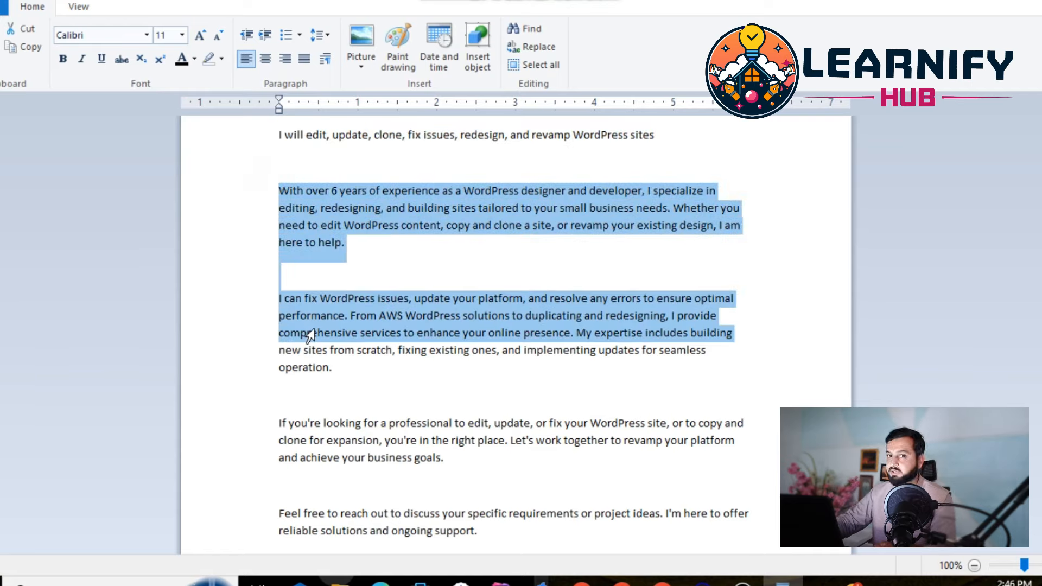
pyautogui.moveTo(310, 335); pyautogui.dragTo(342, 574)
pyautogui.scroll(-4, 309, 470)
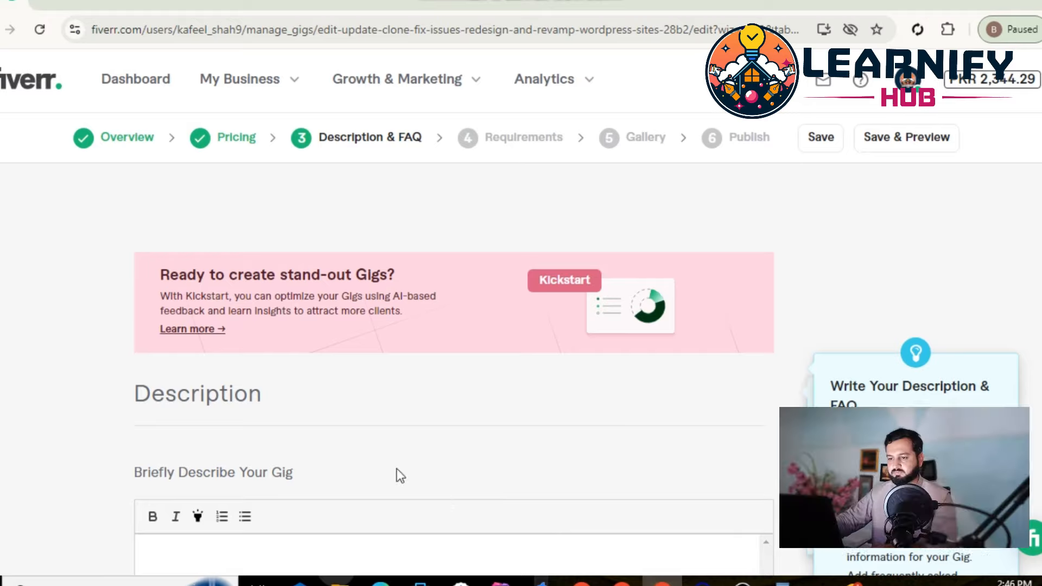
# - Back in the Fiverr gig editor, paste the copied text as the gig description and check it from start to end
pyautogui.scroll(-3, 353, 445)
pyautogui.click(295, 453)
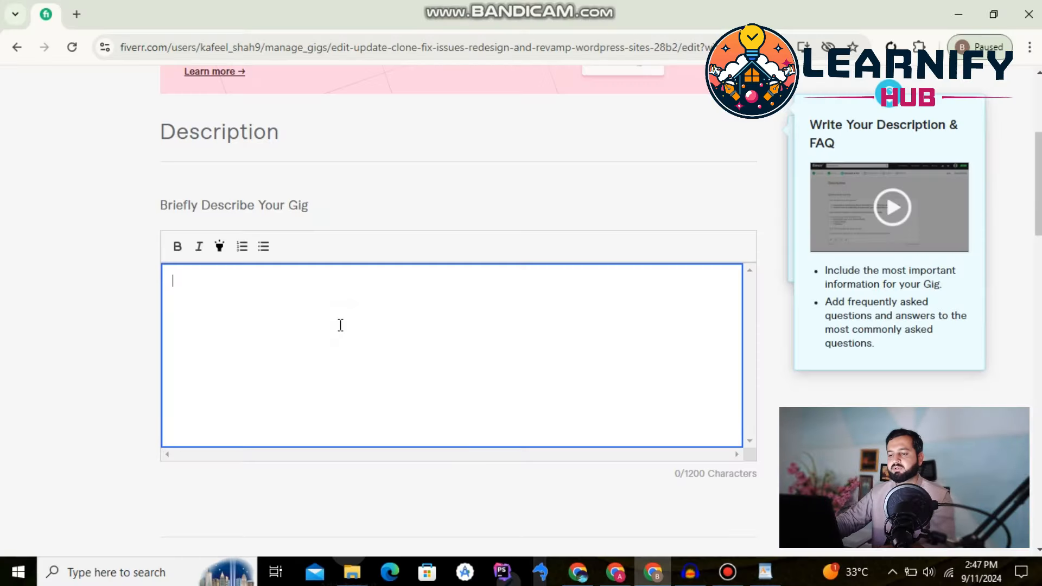
pyautogui.hotkey('ctrl', 'v')
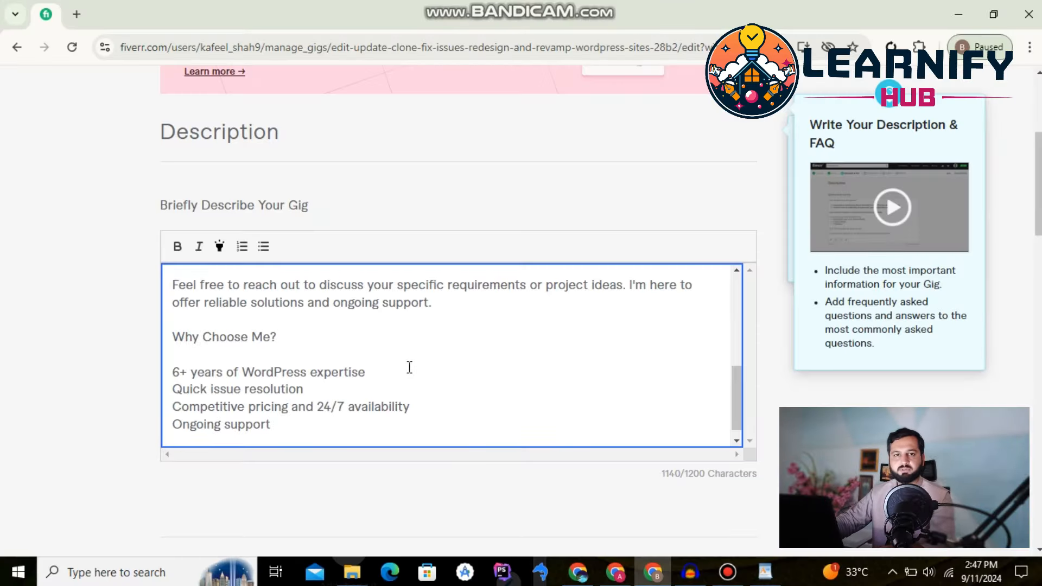
pyautogui.scroll(5, 415, 380)
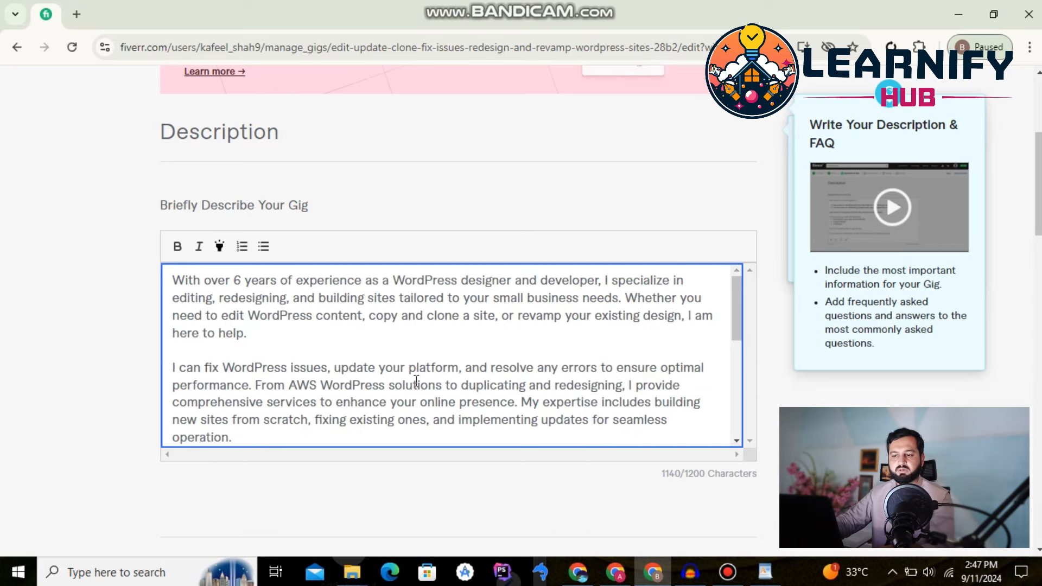
pyautogui.scroll(-8, 415, 381)
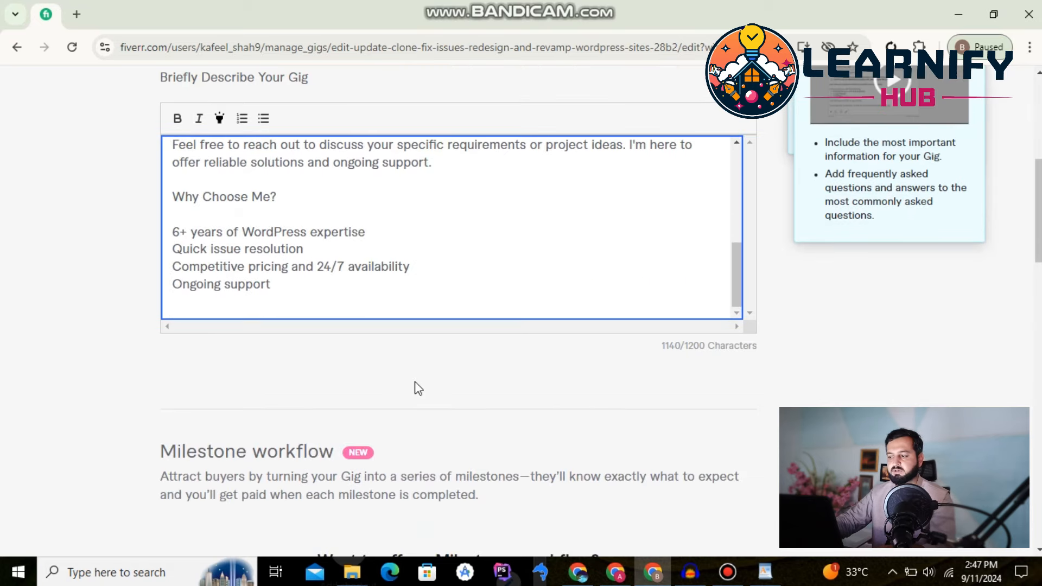
# - Save the description without adding a milestone workflow or FAQs and continue to the gig's Requirements section
pyautogui.scroll(-2, 221, 386)
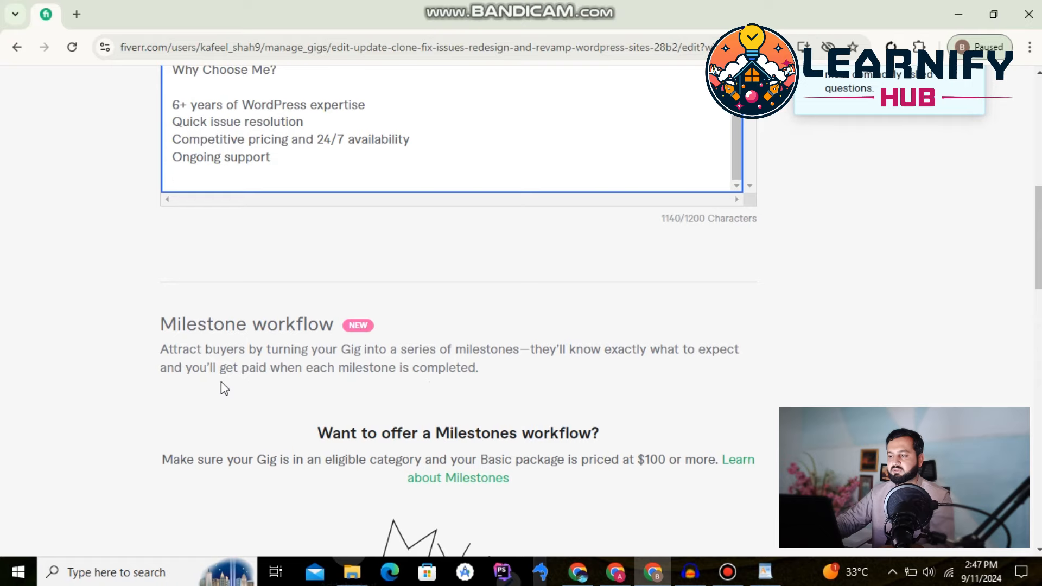
pyautogui.scroll(-8, 220, 382)
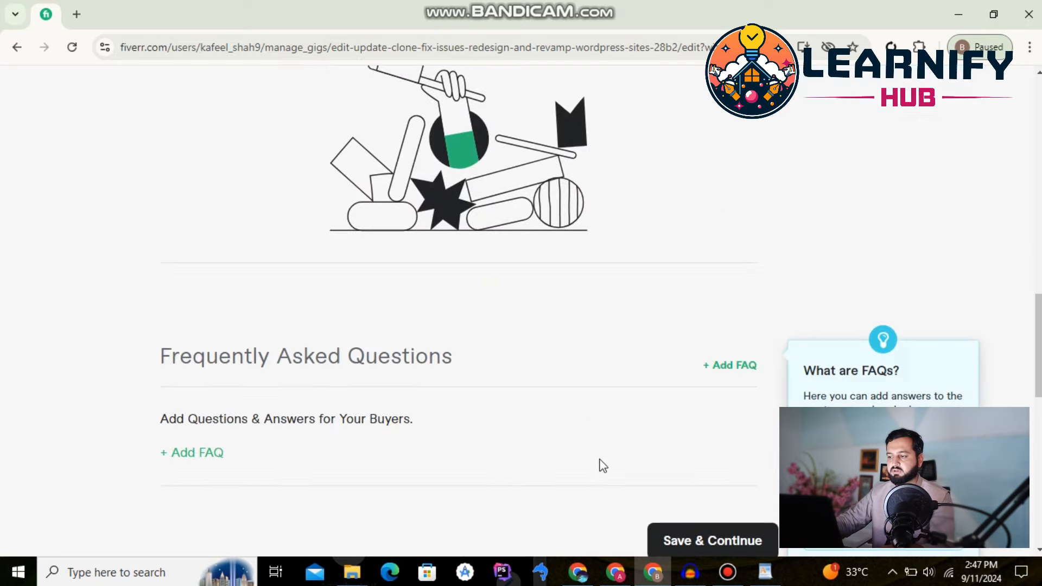
pyautogui.scroll(-2, 624, 369)
pyautogui.scroll(9, 466, 233)
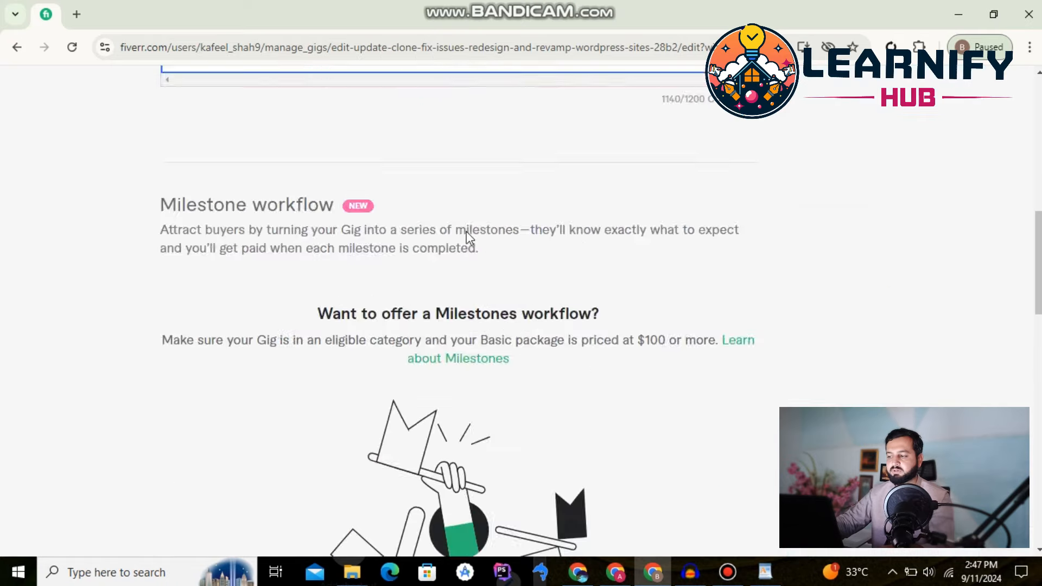
pyautogui.scroll(-13, 467, 231)
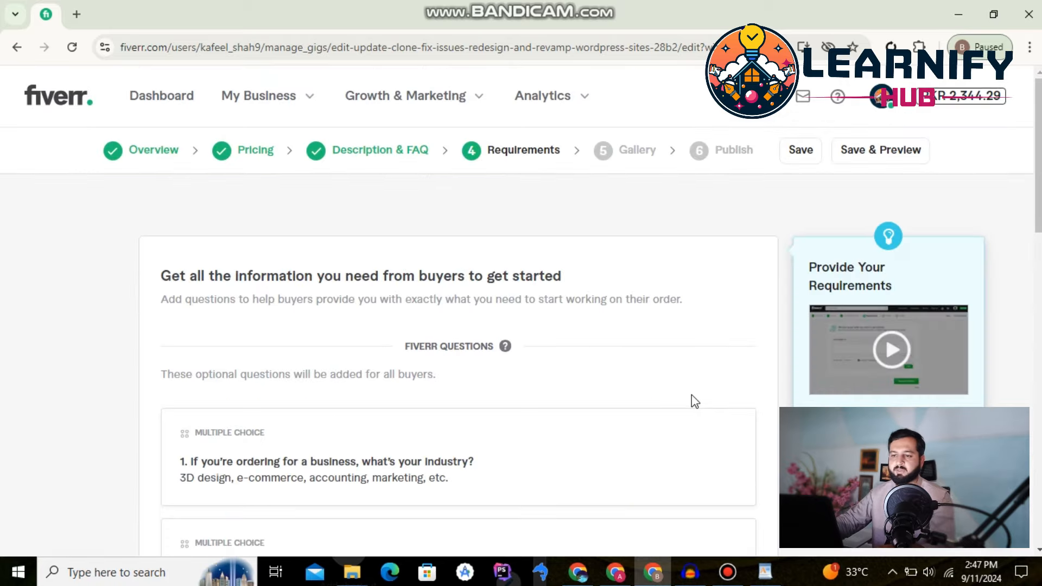
# - Add the required free-text buyer question "inspiration website themes or designs" to the gig requirements
pyautogui.scroll(-2, 528, 352)
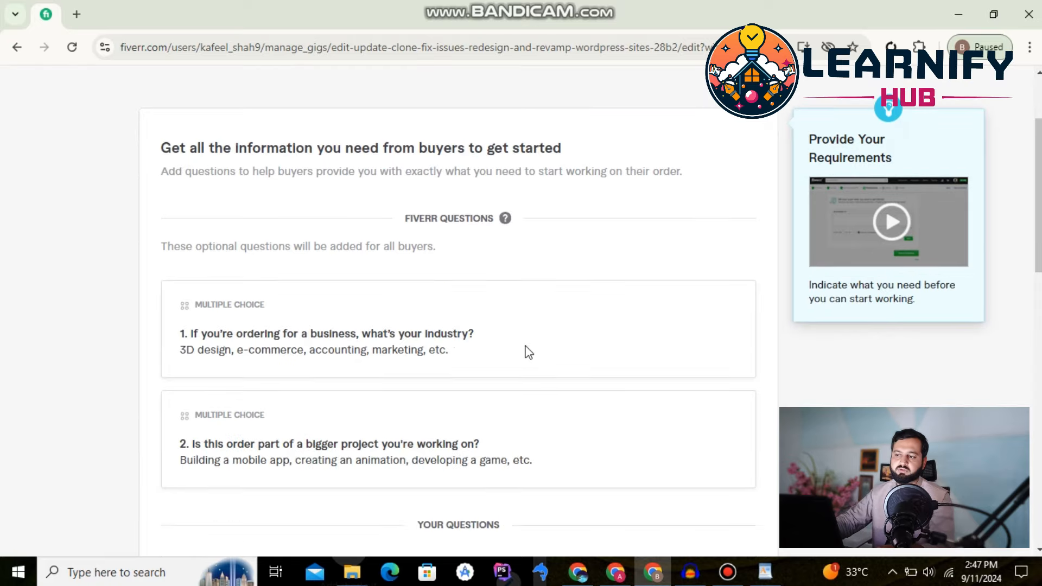
pyautogui.scroll(-2, 527, 352)
pyautogui.moveTo(182, 185); pyautogui.dragTo(183, 363)
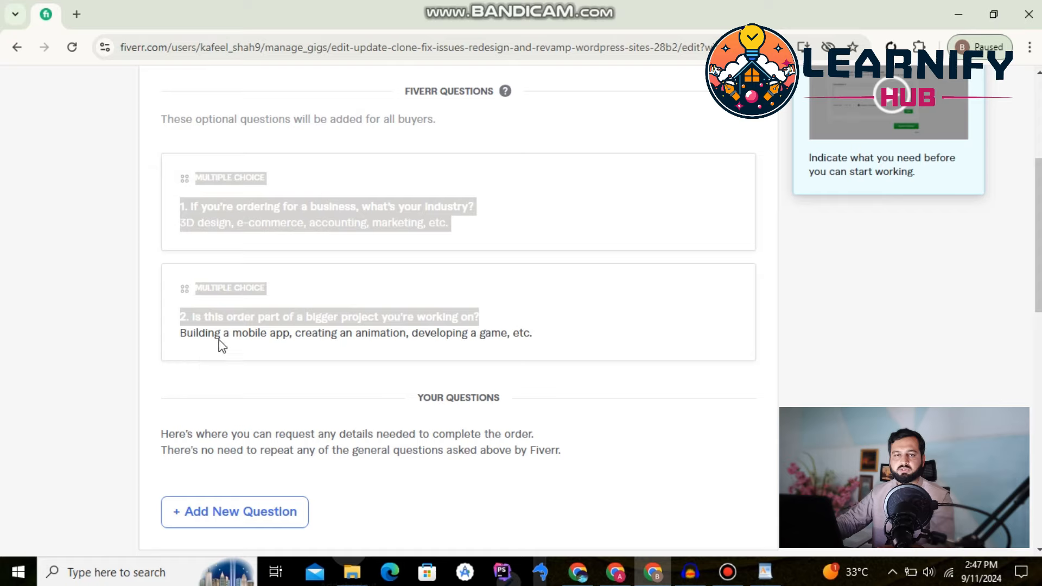
pyautogui.click(543, 305)
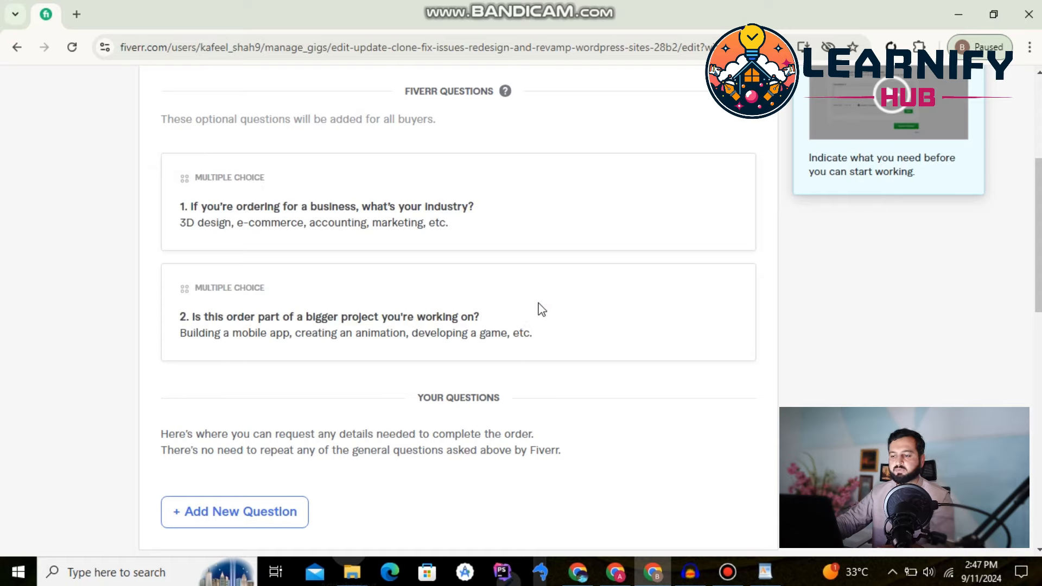
pyautogui.scroll(-3, 541, 308)
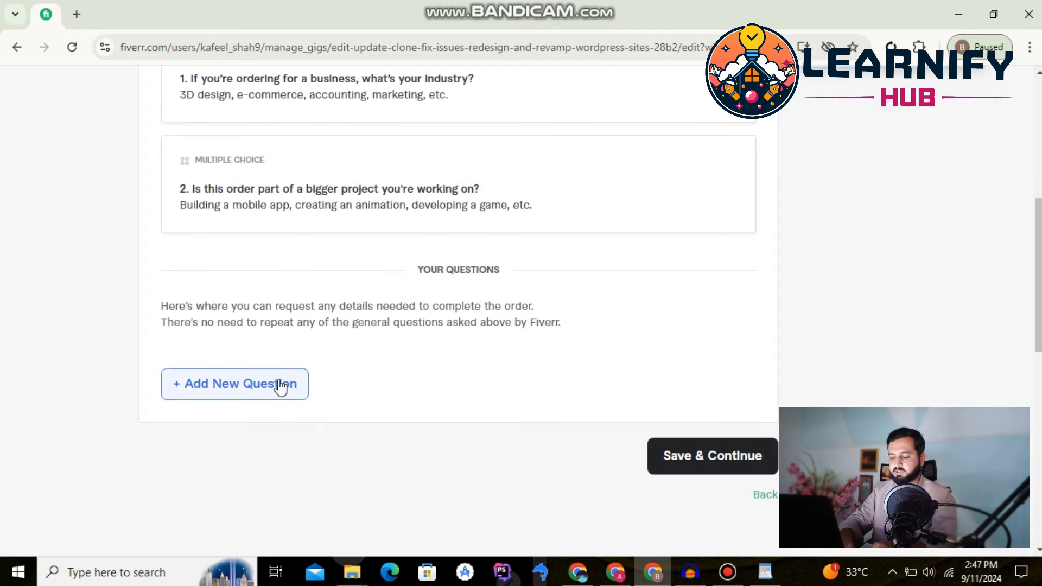
pyautogui.click(279, 385)
pyautogui.scroll(-3, 381, 448)
pyautogui.click(378, 313)
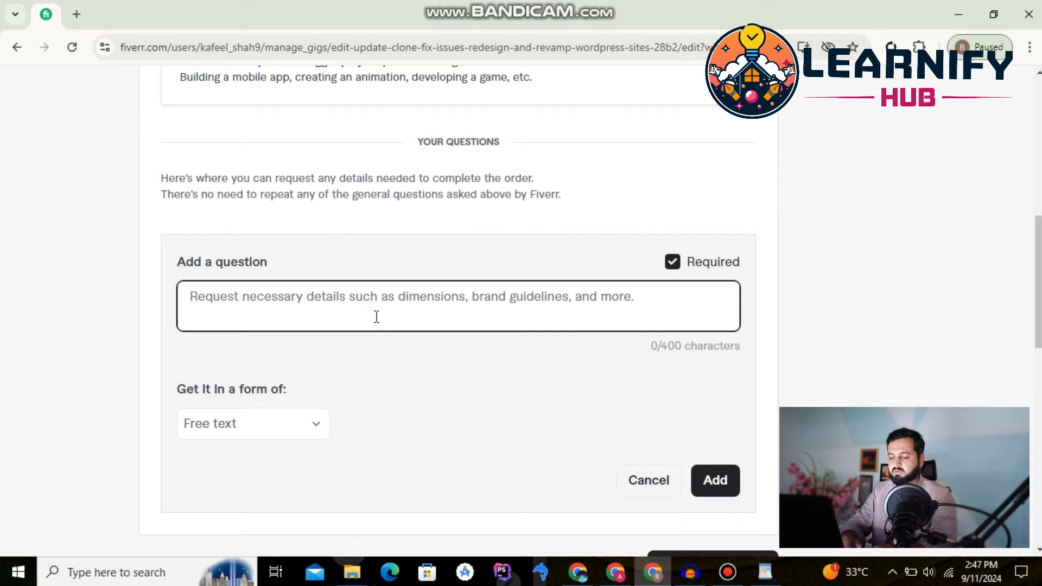
pyautogui.write('inspir')
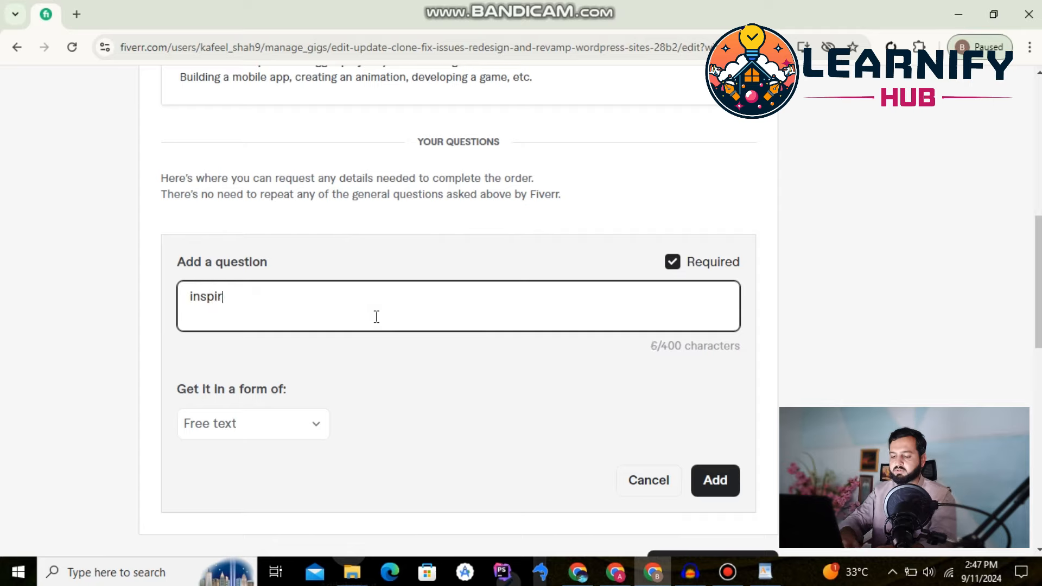
pyautogui.write('ation webs')
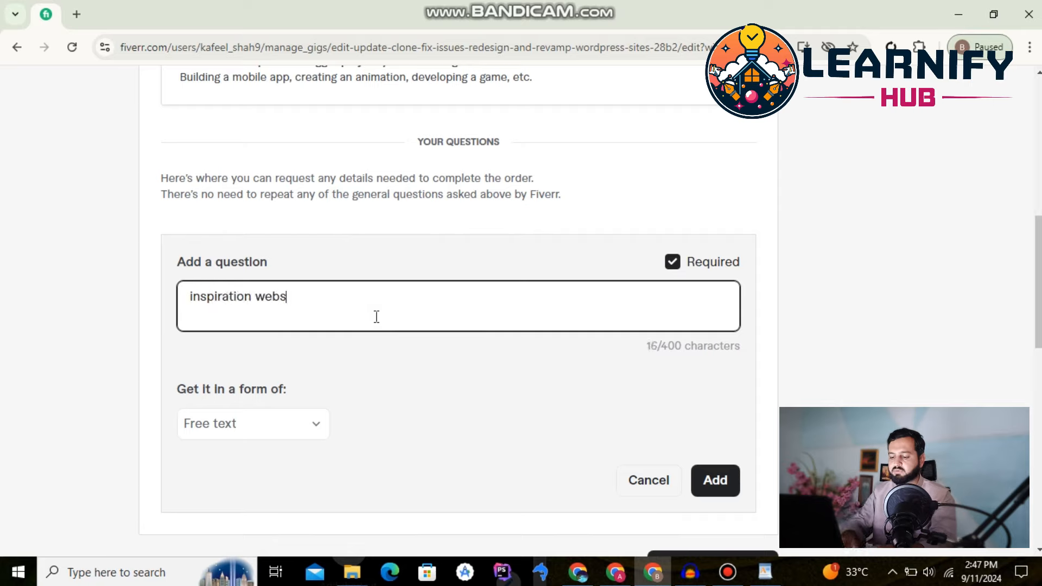
pyautogui.write('ite theme')
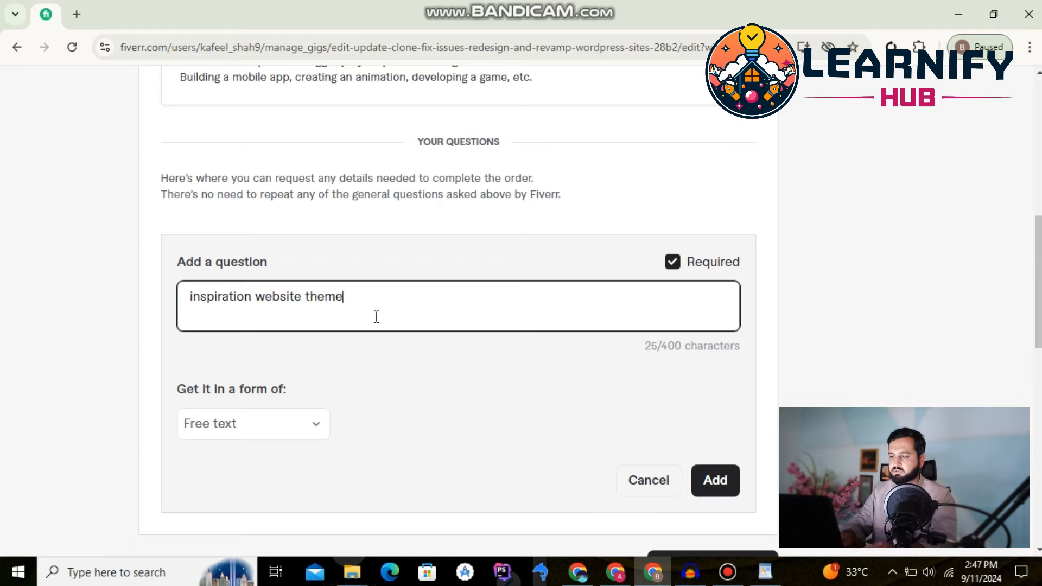
pyautogui.write('s or design')
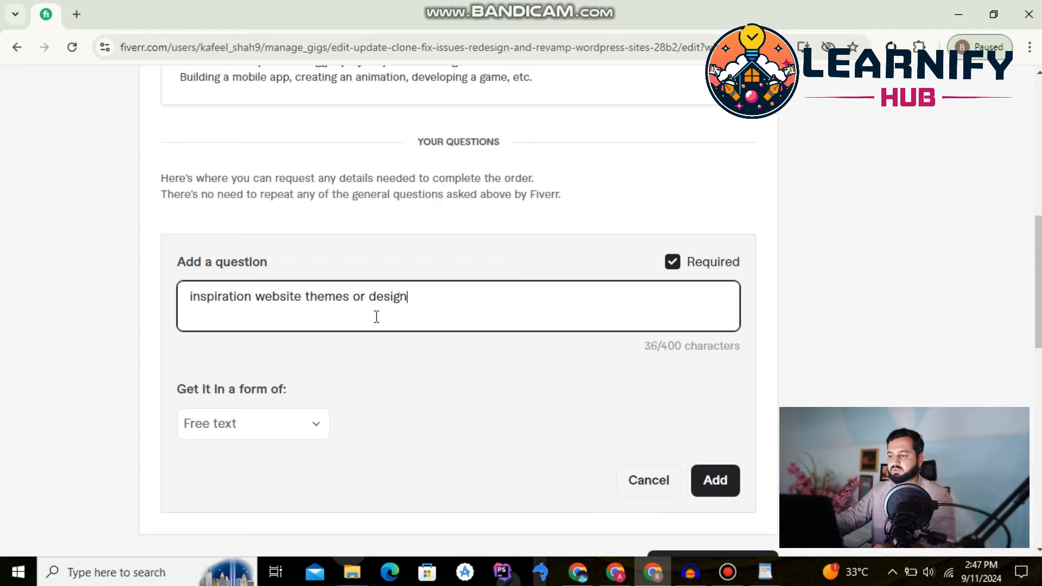
pyautogui.write('s')
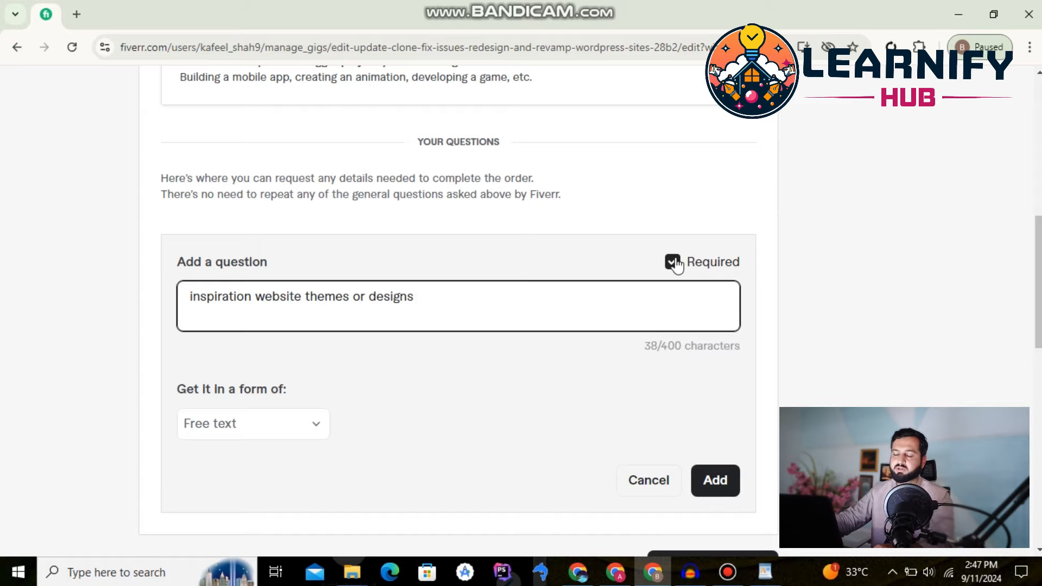
pyautogui.click(727, 483)
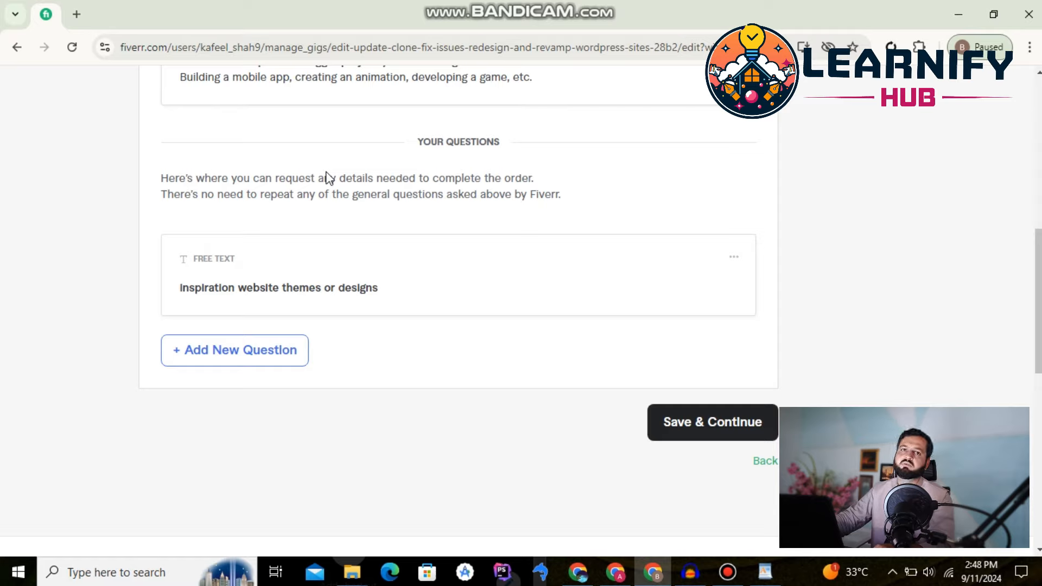
# - Save the buyer requirements and continue to the gig's Gallery section for images
pyautogui.moveTo(171, 298); pyautogui.dragTo(422, 298)
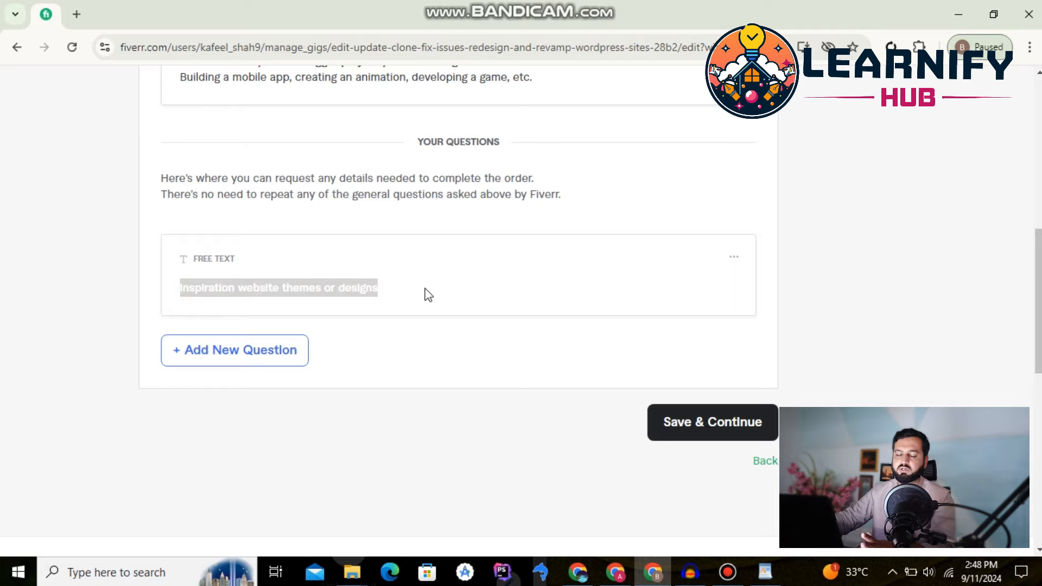
pyautogui.click(425, 288)
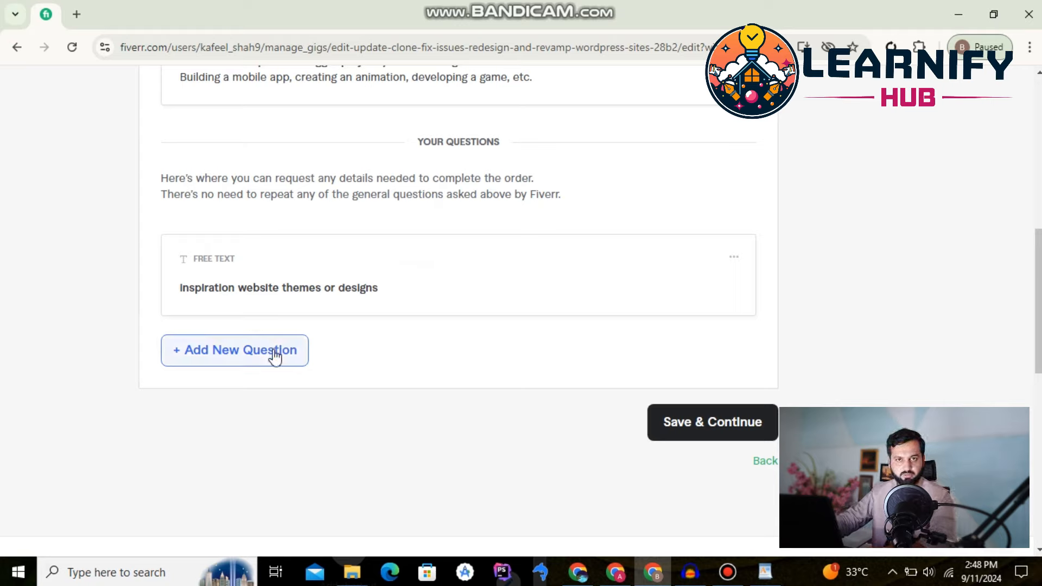
pyautogui.click(739, 429)
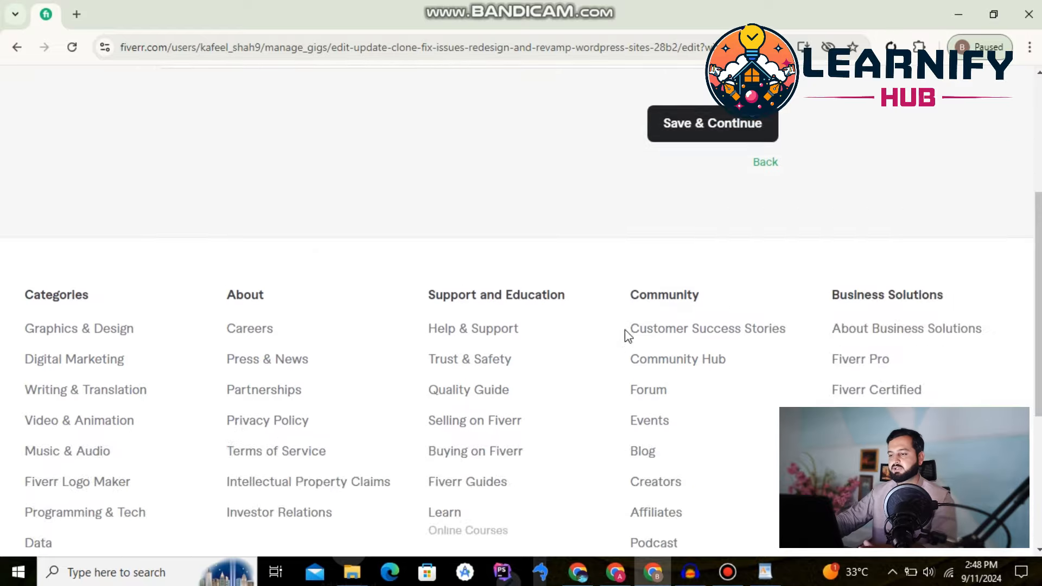
pyautogui.scroll(-2, 577, 346)
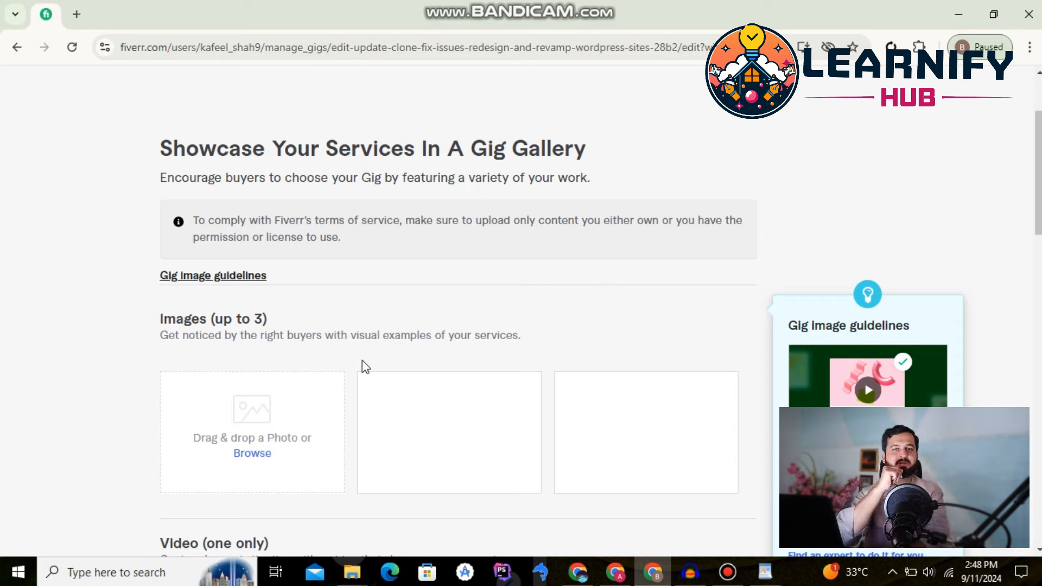
# - Switch to the "wp for fiverr" folder in File Explorer and open 1-01 (3).png to examine the gig image
pyautogui.moveTo(353, 564)
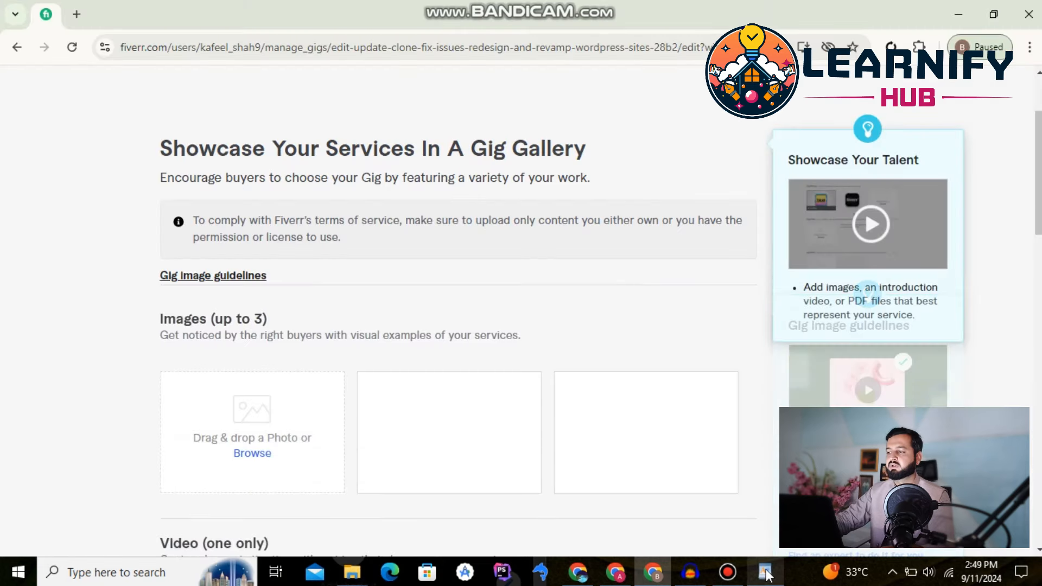
pyautogui.click(428, 526)
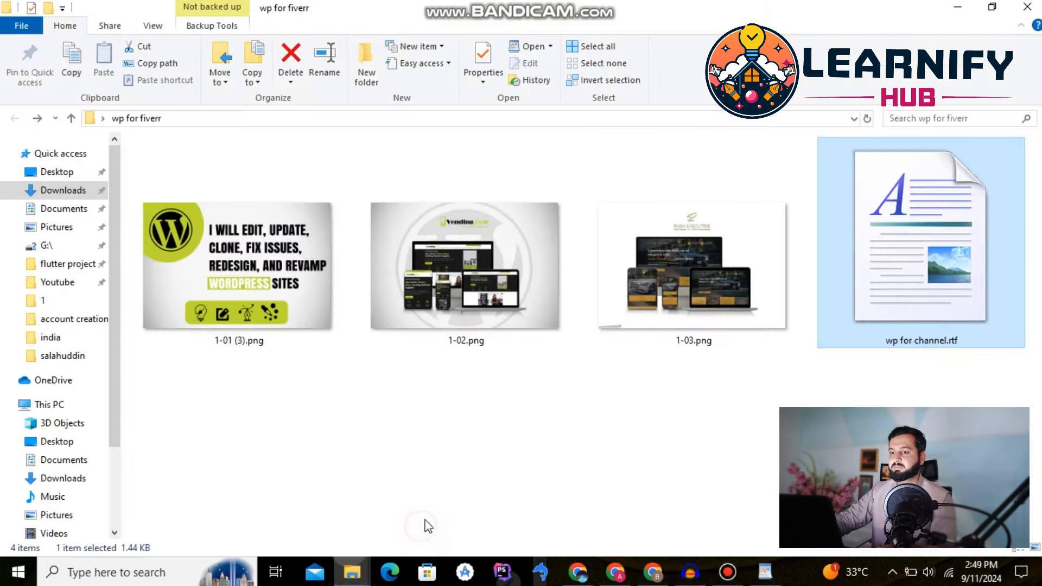
pyautogui.click(639, 404)
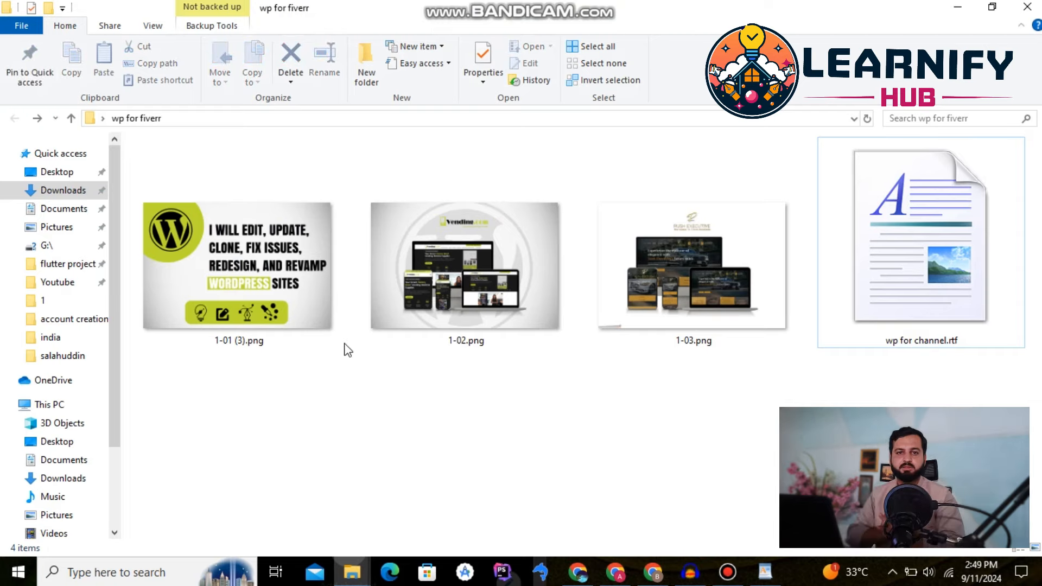
pyautogui.doubleClick(301, 272)
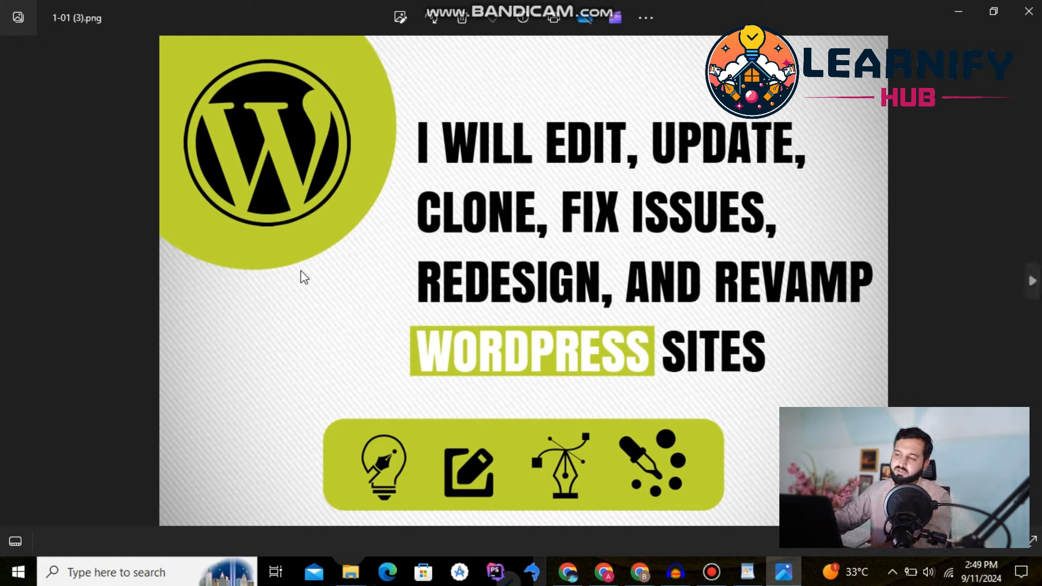
pyautogui.moveTo(651, 6)
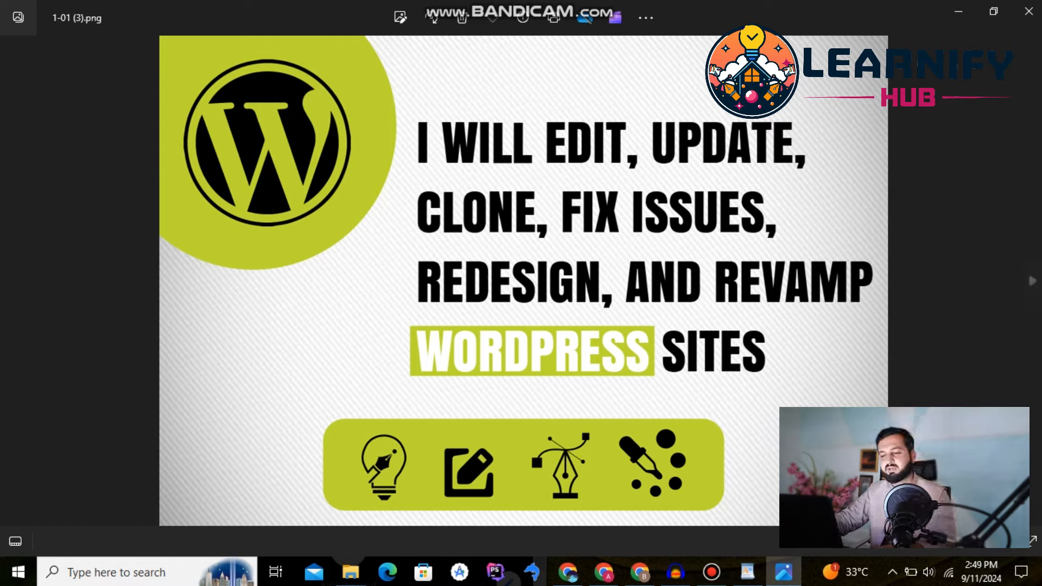
# - Close the image preview and rename 1-01 (3).png to "commerce ecommerce website development site design logo design .png"
pyautogui.click(1028, 10)
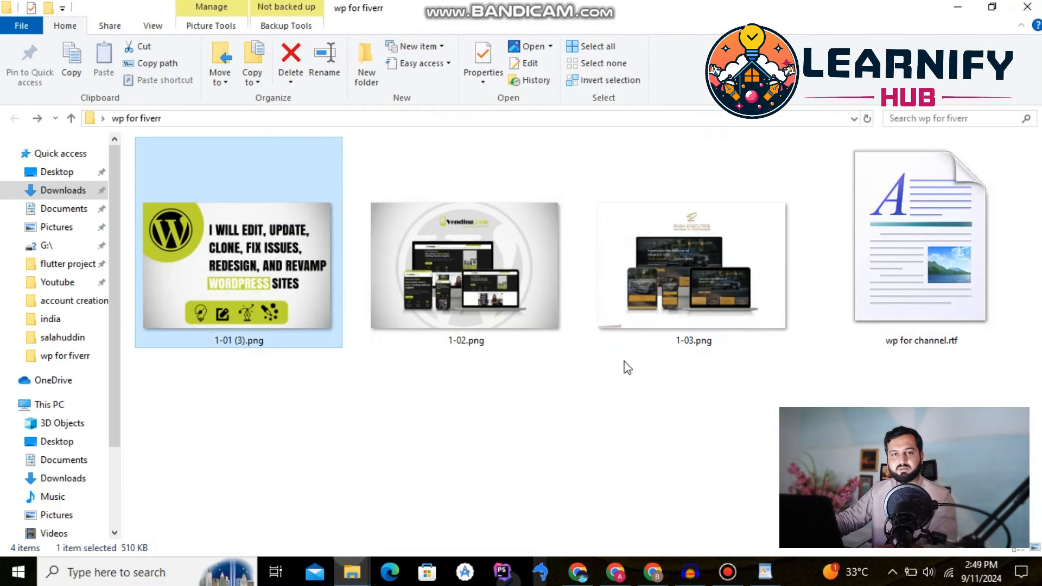
pyautogui.click(228, 342)
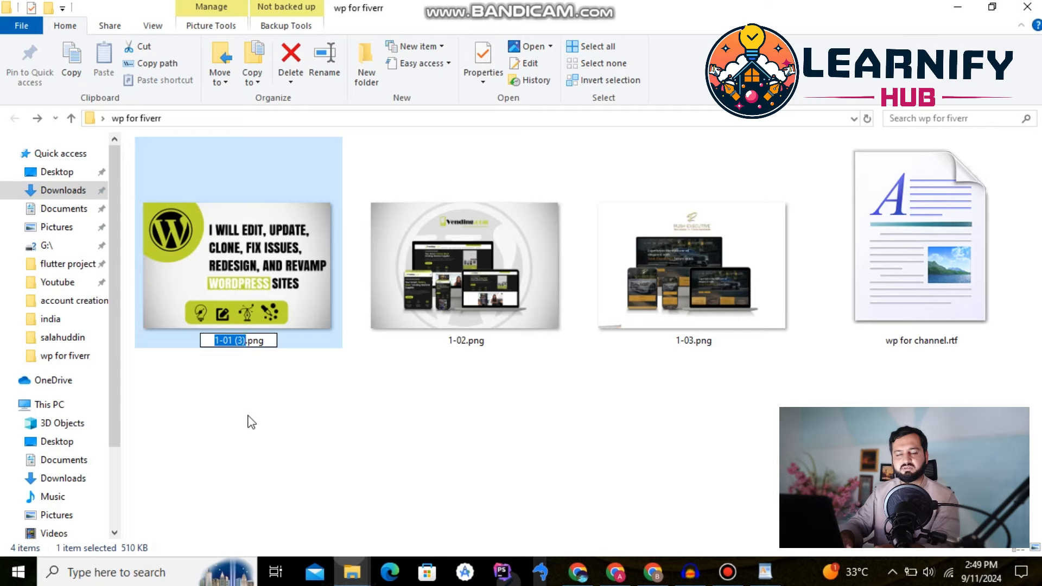
pyautogui.press('BackSpace')
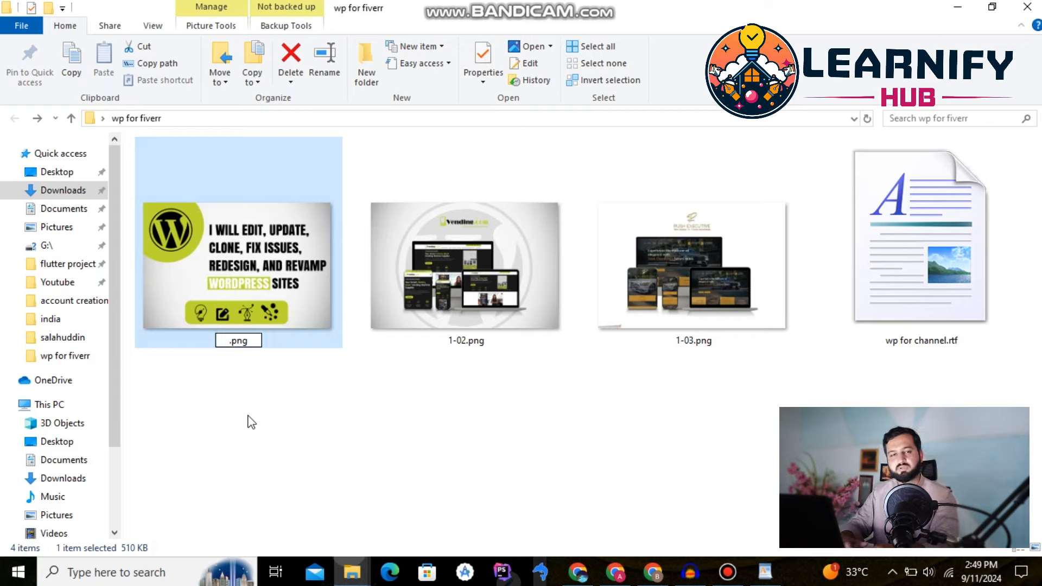
pyautogui.write('commer')
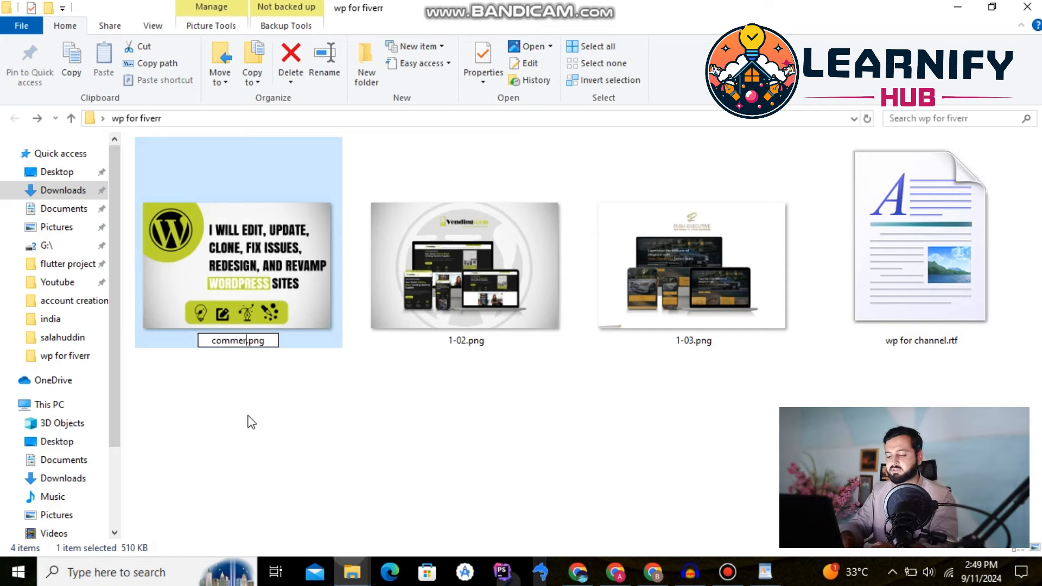
pyautogui.write('ce ')
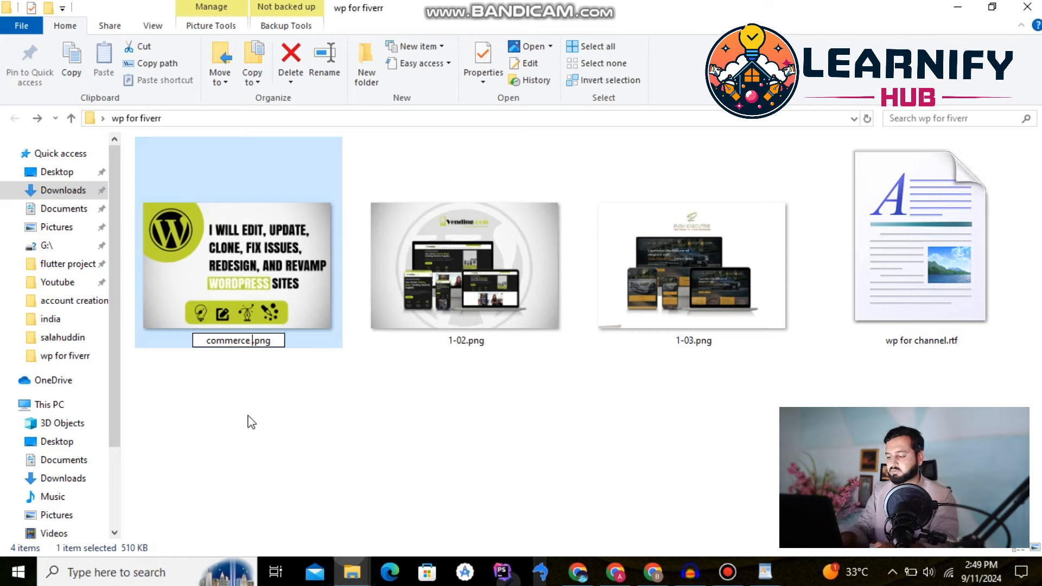
pyautogui.write('e')
pyautogui.write('commerc')
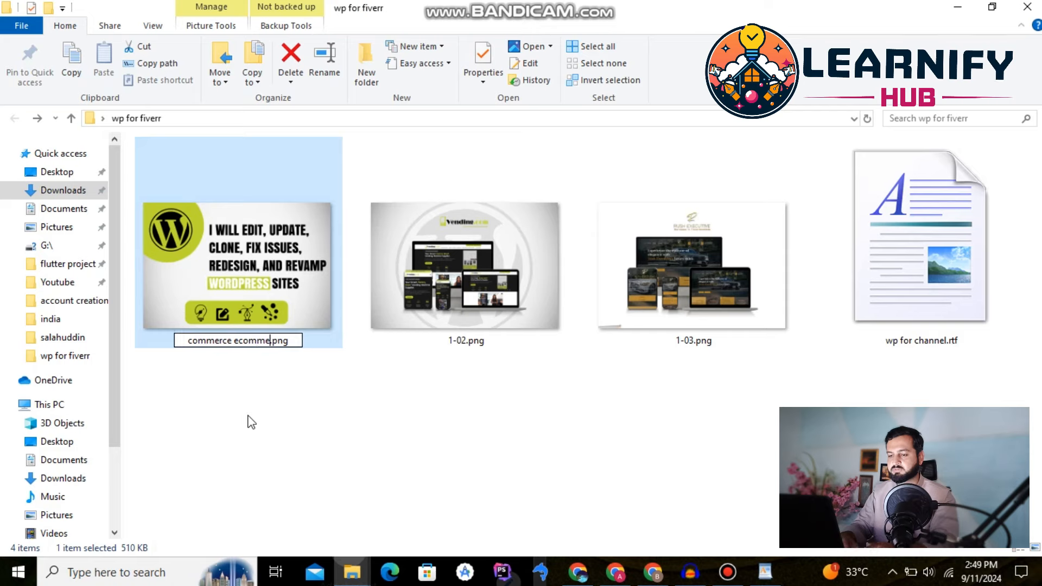
pyautogui.press('BackSpace')
pyautogui.press('BackSpace')
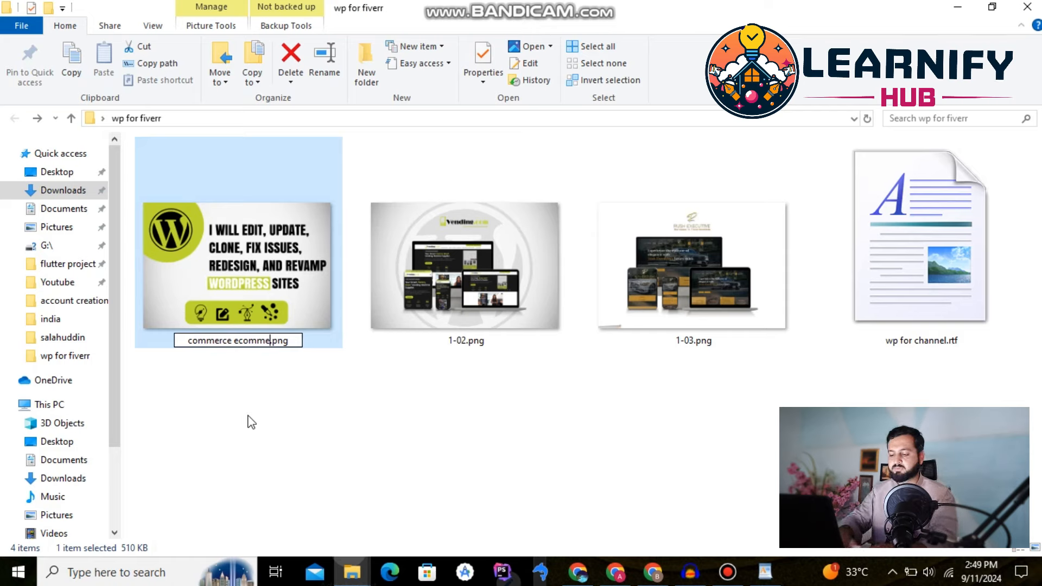
pyautogui.write('rce ')
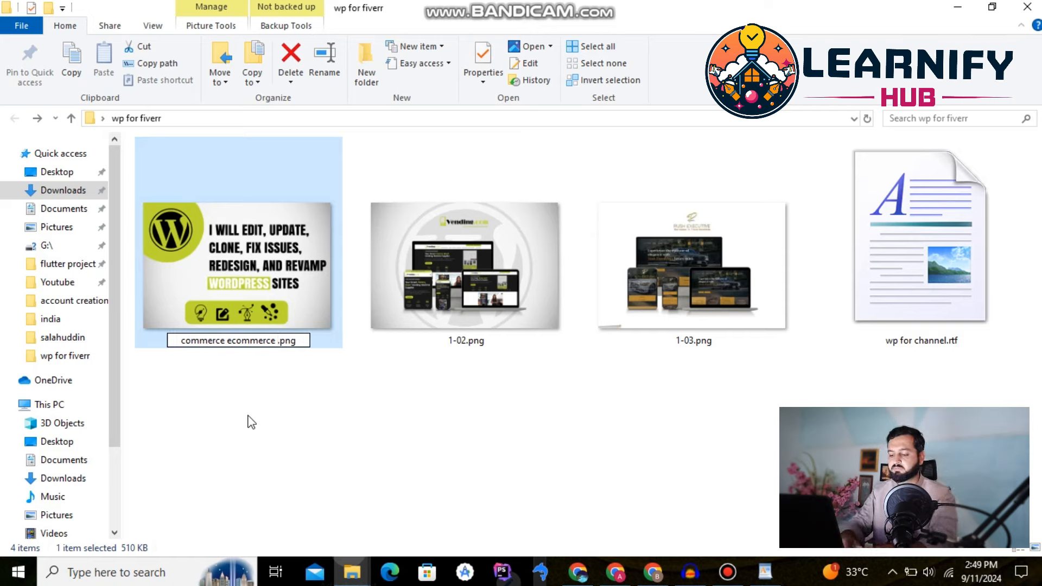
pyautogui.write('website dev')
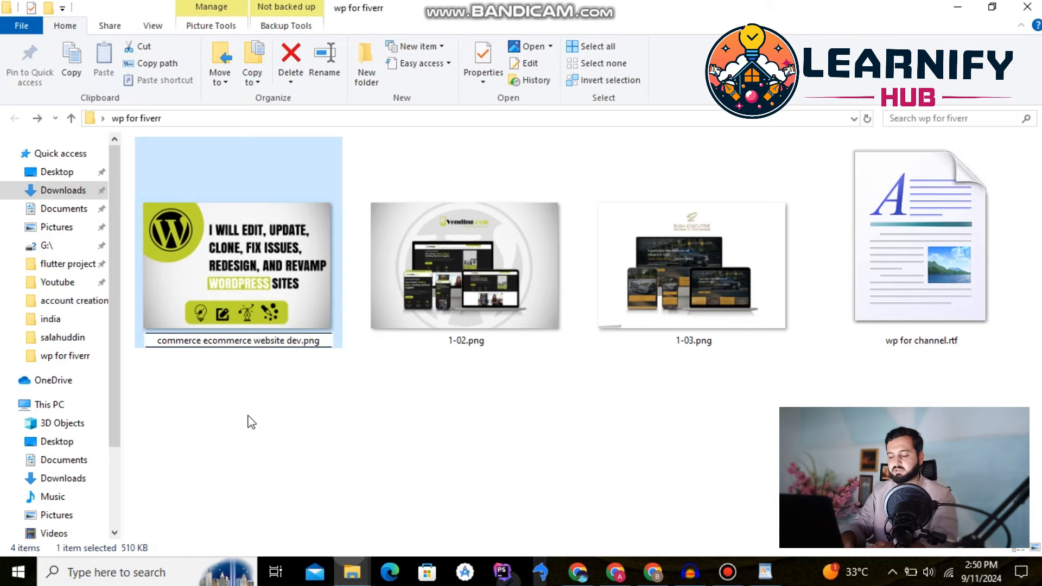
pyautogui.write('elopment ')
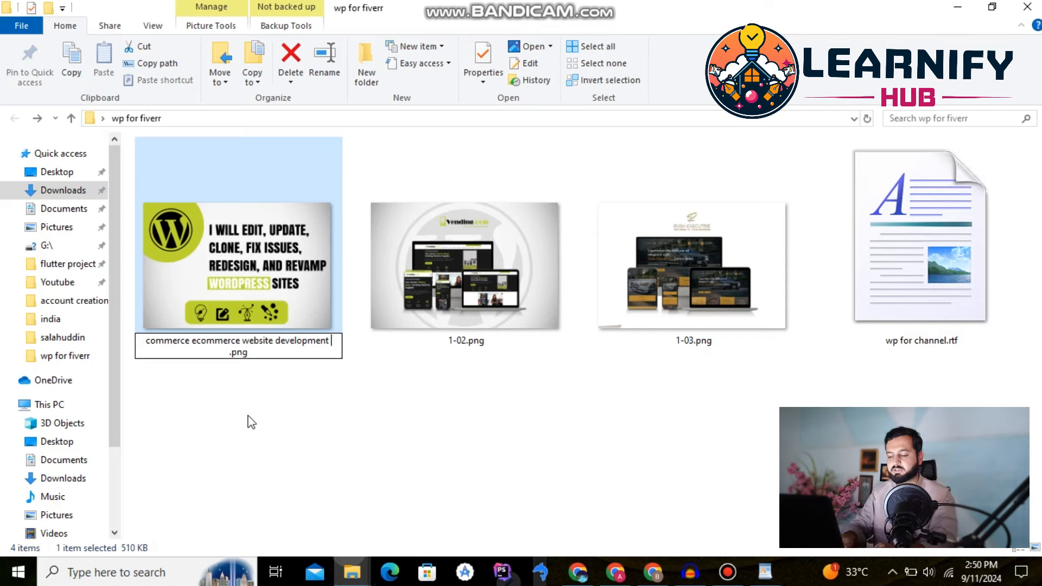
pyautogui.write('site design')
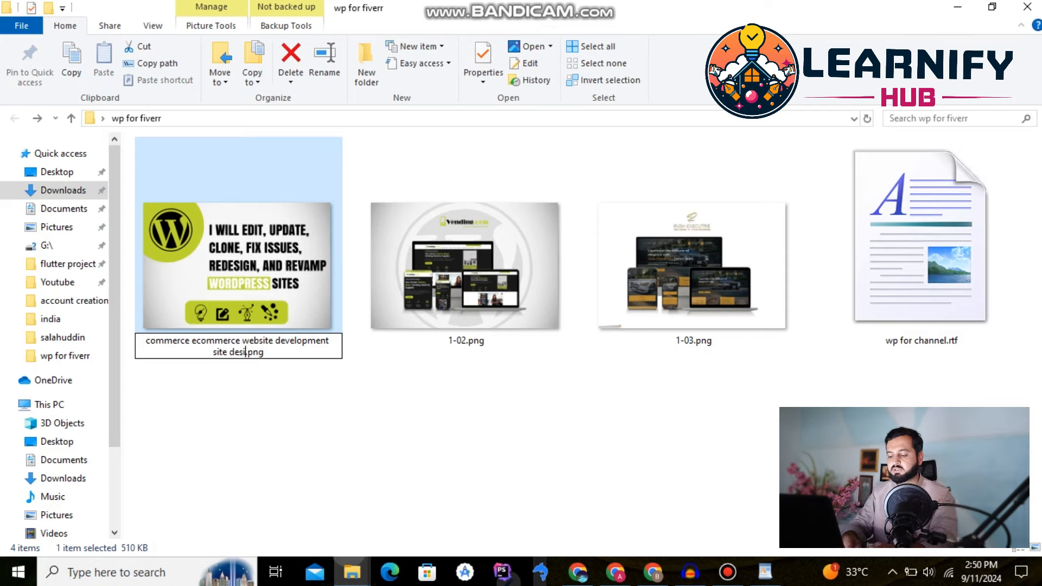
pyautogui.write(' logo des')
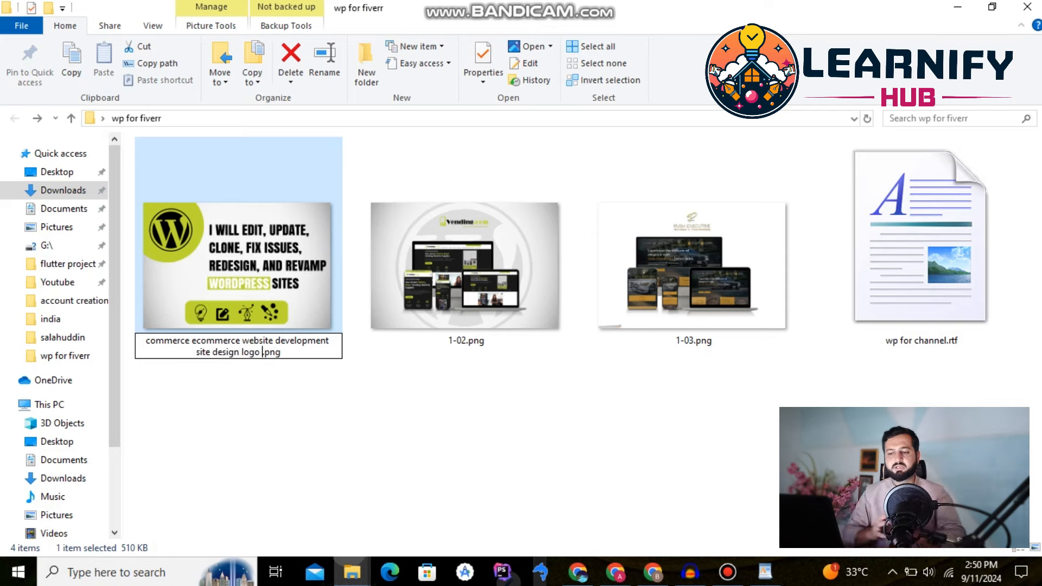
pyautogui.write('ign')
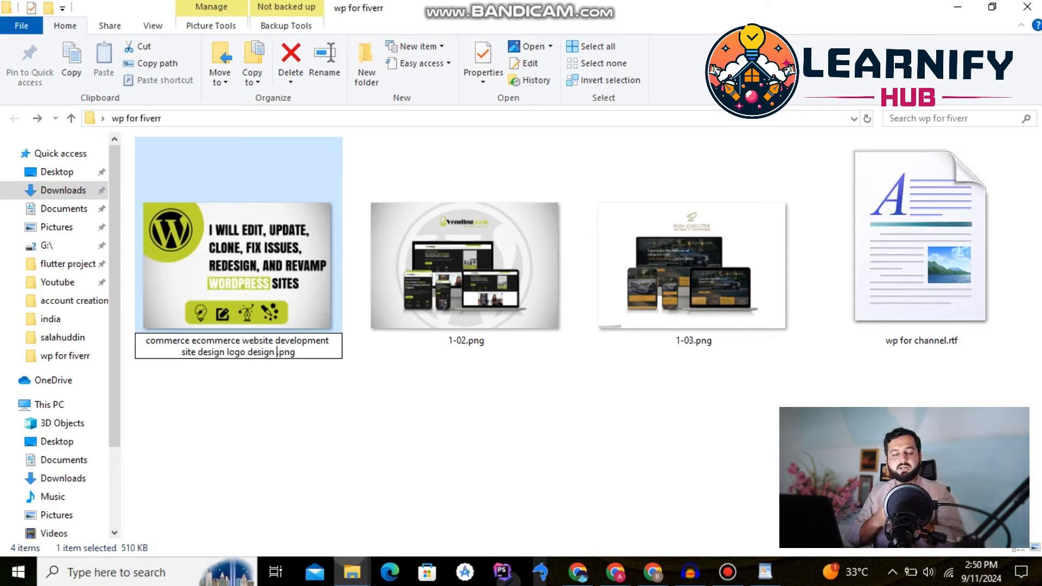
pyautogui.press('Return')
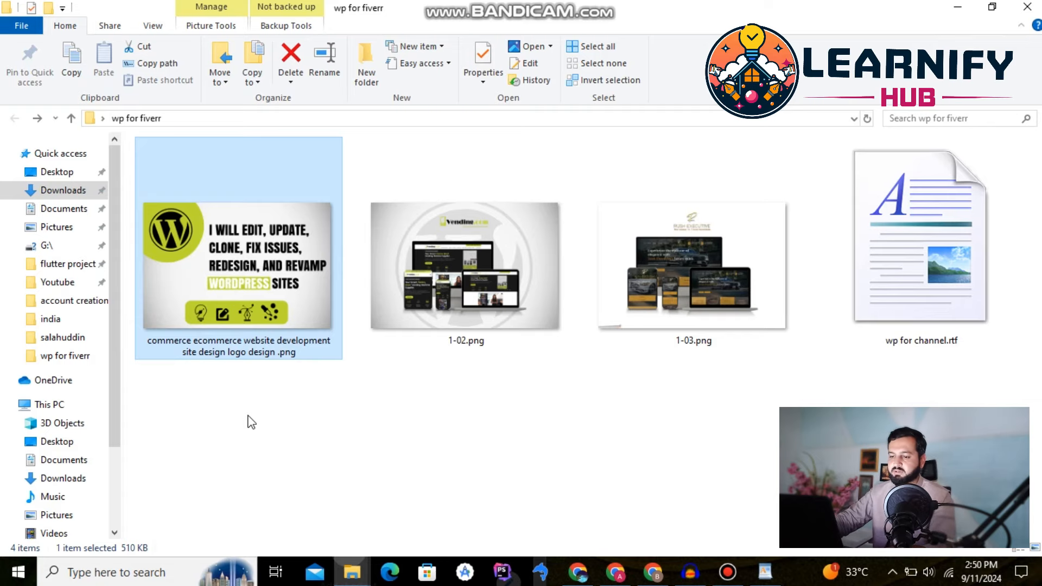
# - Switch to the Fiverr gig gallery in Chrome and upload the renamed WordPress title image from Desktop's "wp for fiverr" folder as the first image
pyautogui.click(653, 572)
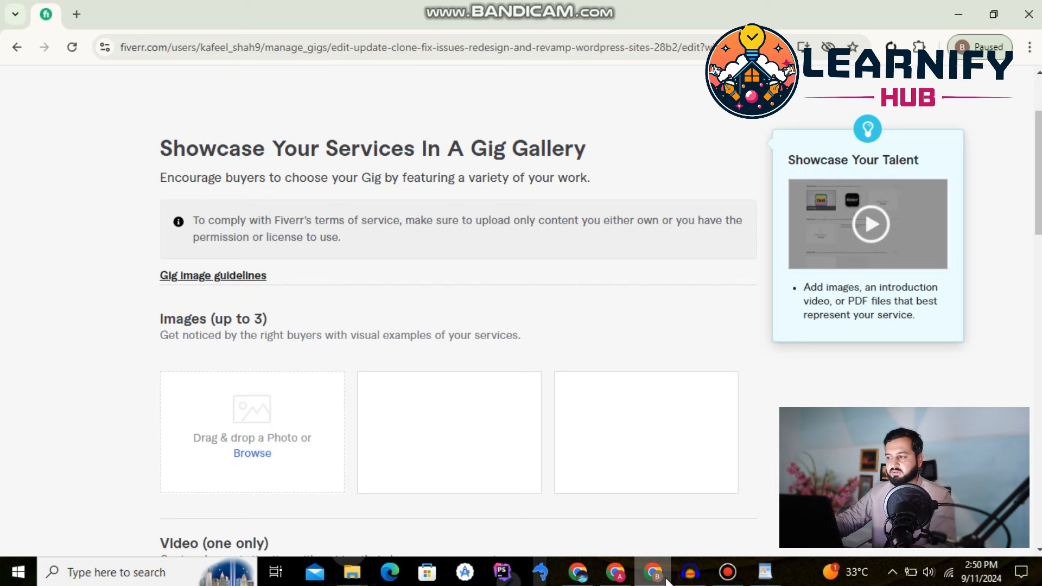
pyautogui.click(265, 456)
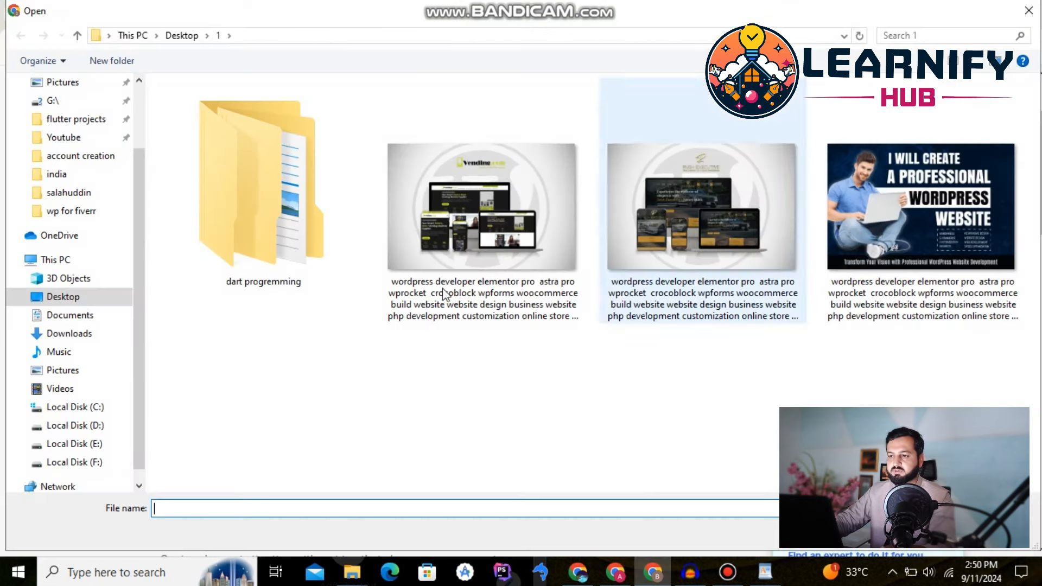
pyautogui.scroll(2, 73, 125)
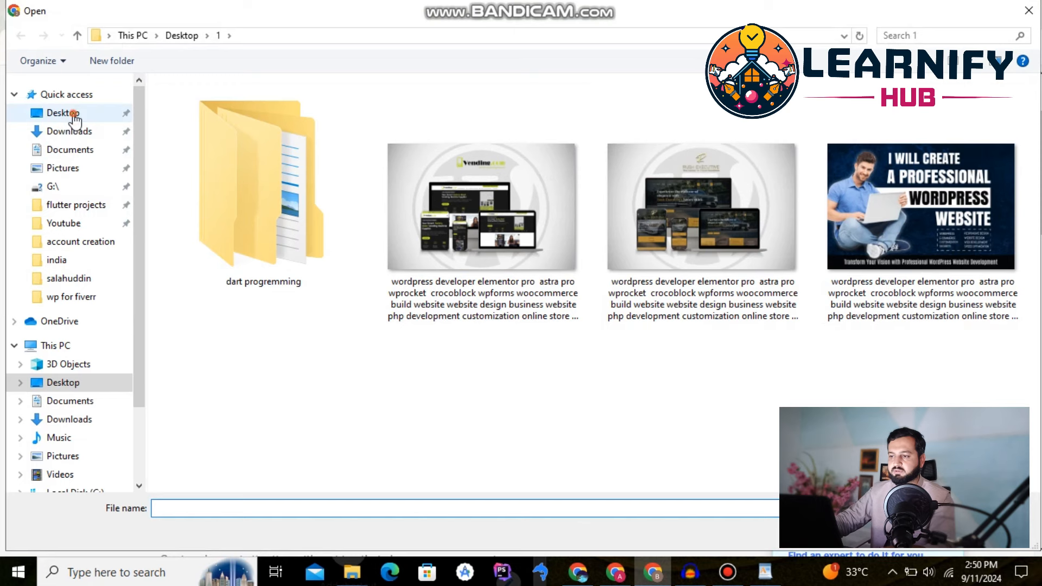
pyautogui.click(73, 113)
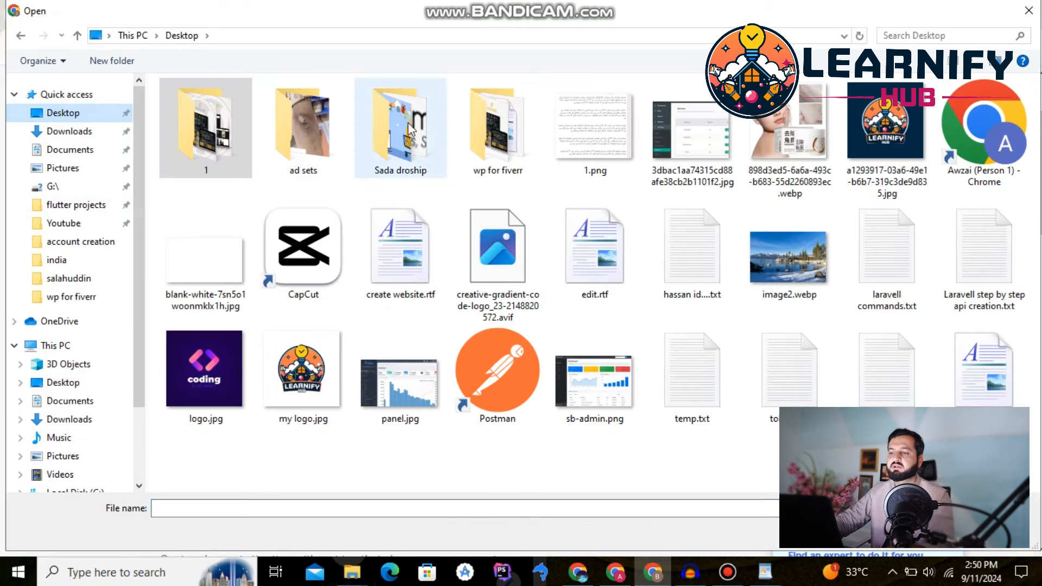
pyautogui.doubleClick(483, 127)
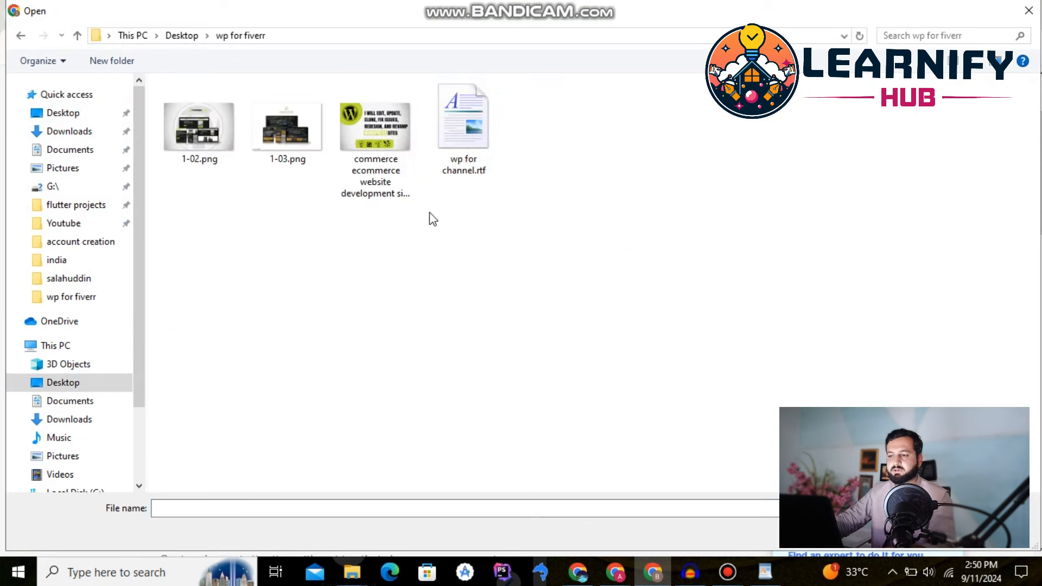
pyautogui.doubleClick(390, 128)
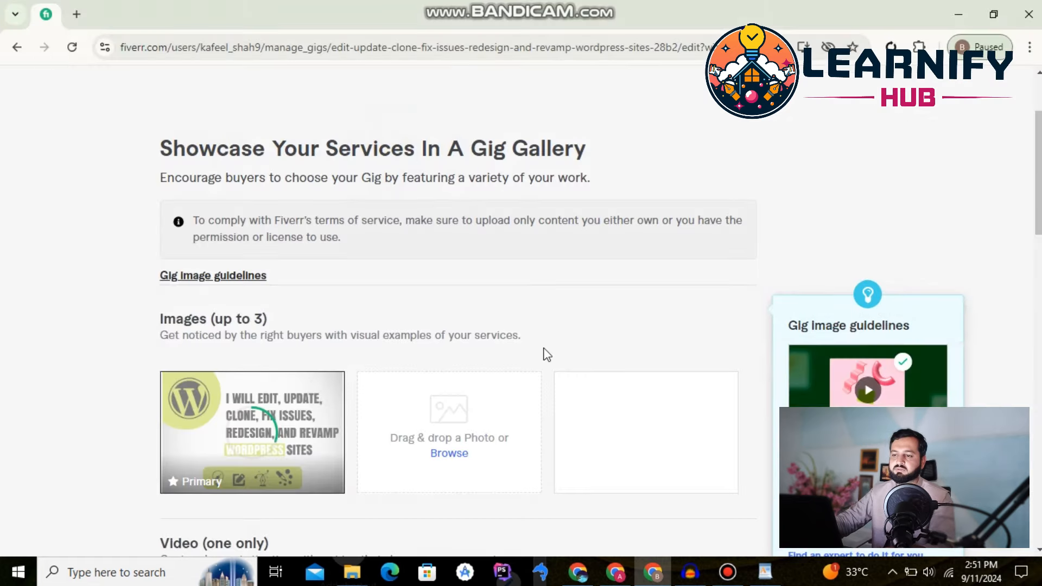
# - While choosing the second gallery image, copy the first image's keyword file name and rename 1-03.png with it, adding an extra space before the extension
pyautogui.click(450, 454)
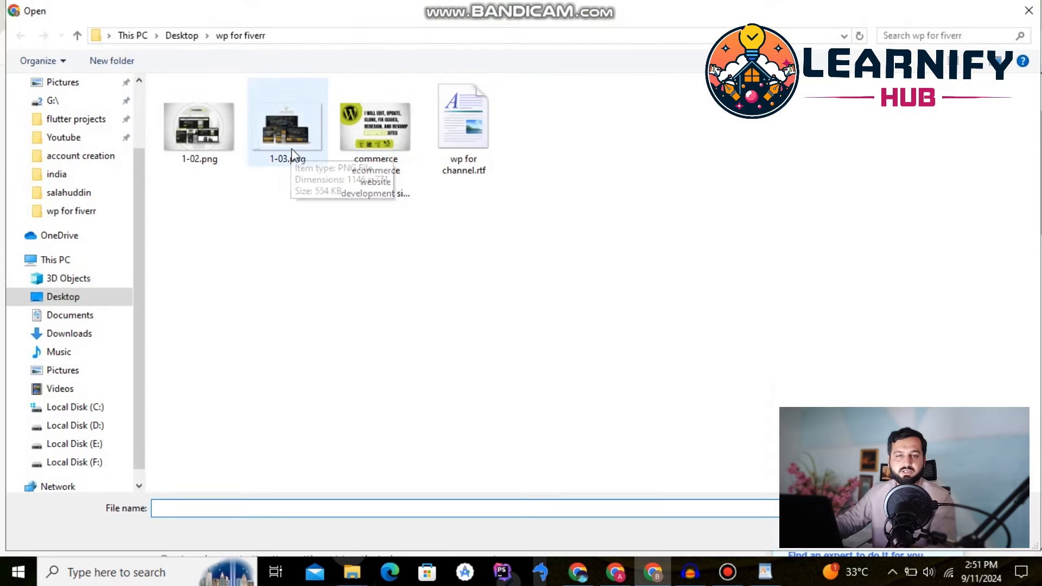
pyautogui.click(285, 155)
pyautogui.click(210, 151)
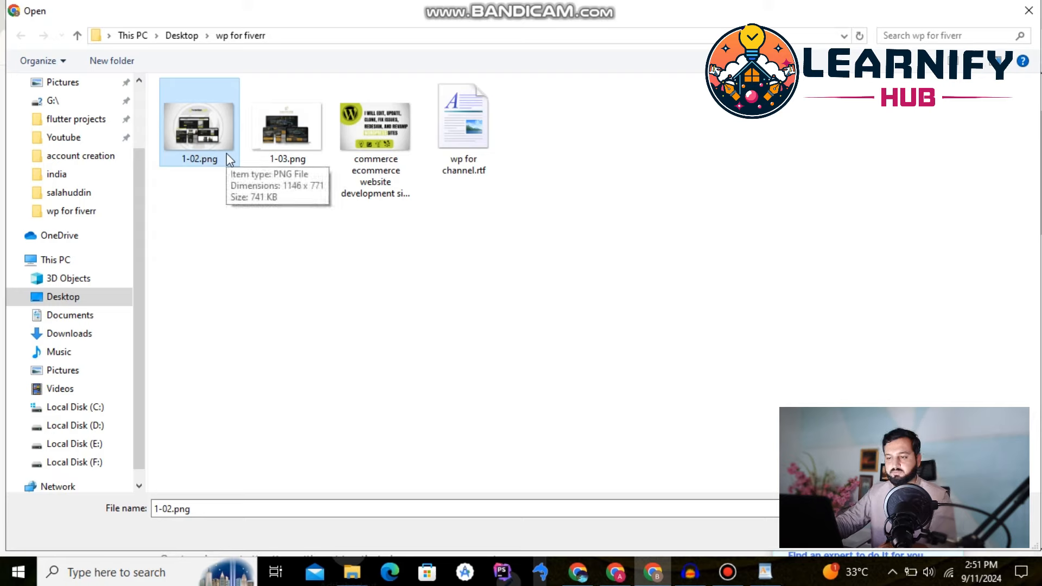
pyautogui.click(389, 190)
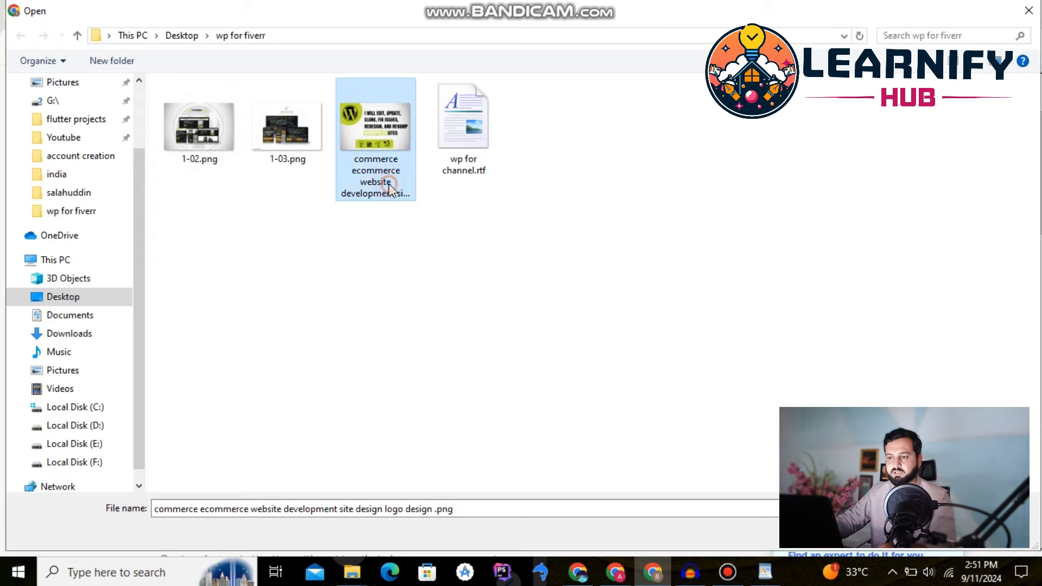
pyautogui.click(390, 190)
pyautogui.hotkey('ctrl', 'c')
pyautogui.click(288, 161)
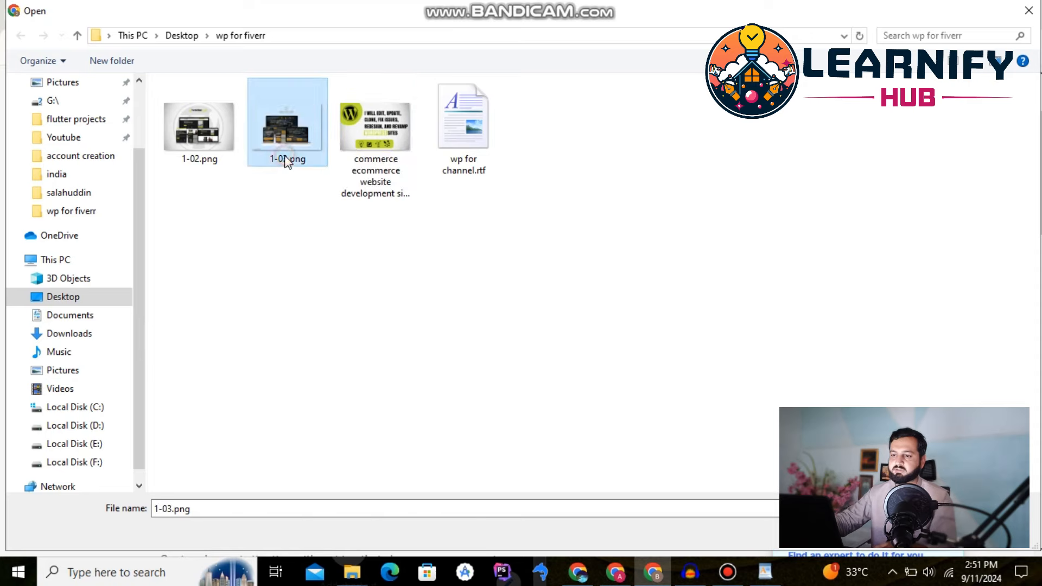
pyautogui.click(282, 161)
pyautogui.hotkey('ctrl', 'v')
pyautogui.write('1')
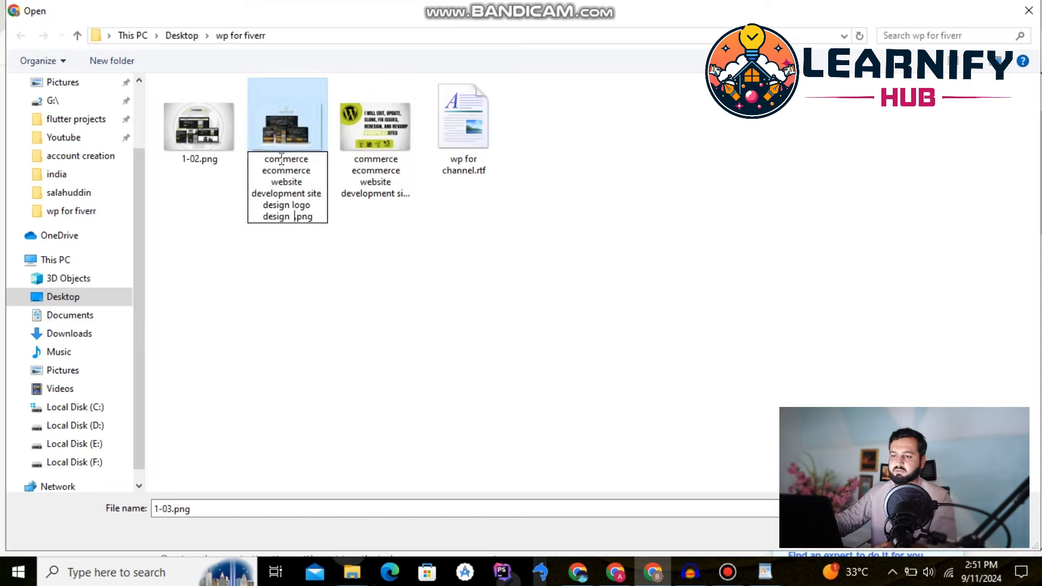
pyautogui.press('Return')
# - Rename 1-02.png with the copied "commerce ecommerce website development site design logo design" keywords
pyautogui.click(206, 163)
pyautogui.click(208, 165)
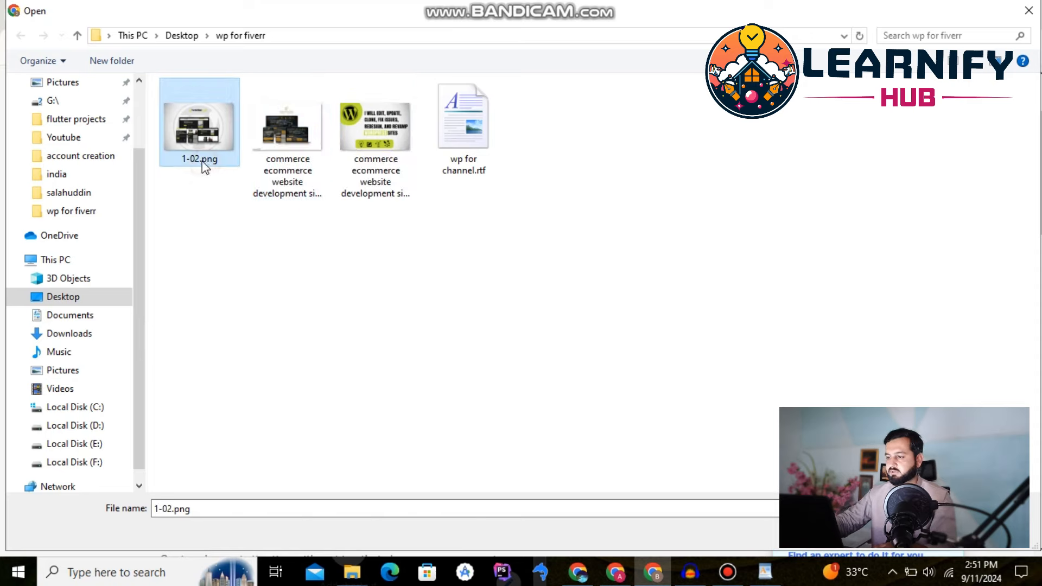
pyautogui.click(193, 161)
pyautogui.hotkey('ctrl', 'v')
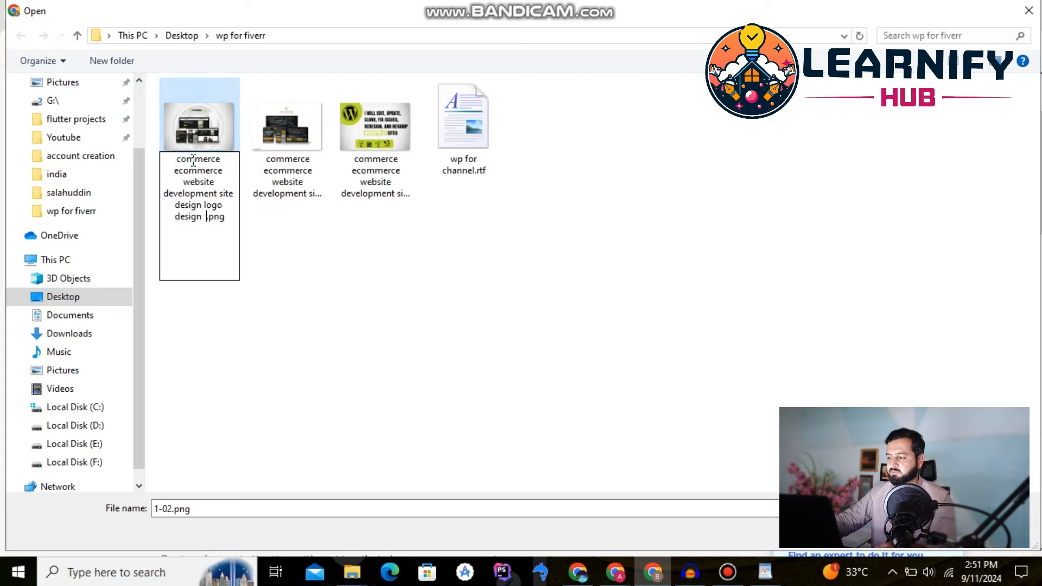
pyautogui.press('Return')
# - Upload the renamed 1-03 mockup as the second gallery image and the renamed 1-02 mockup as the third
pyautogui.click(274, 142)
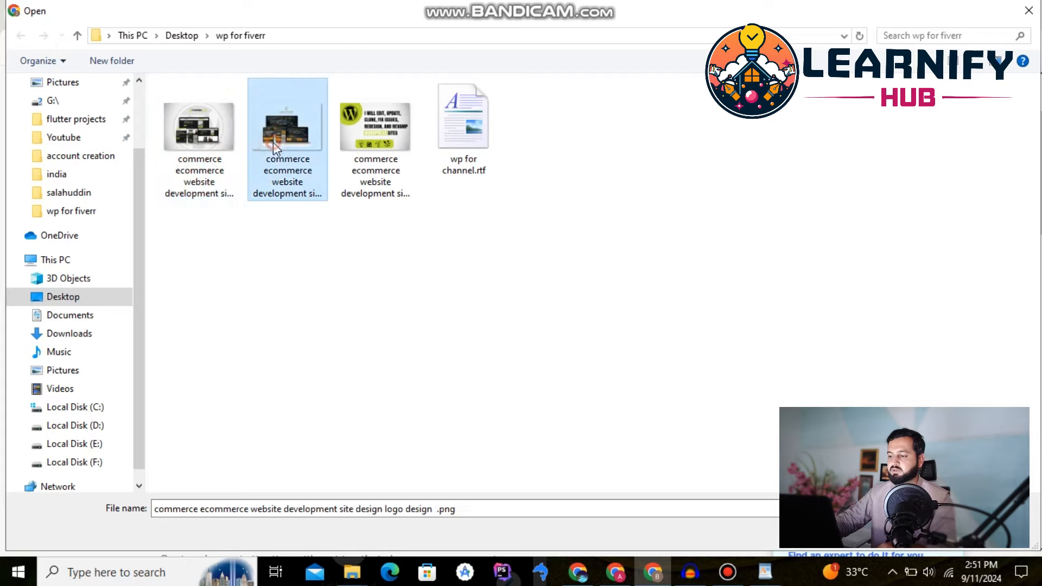
pyautogui.press('Return')
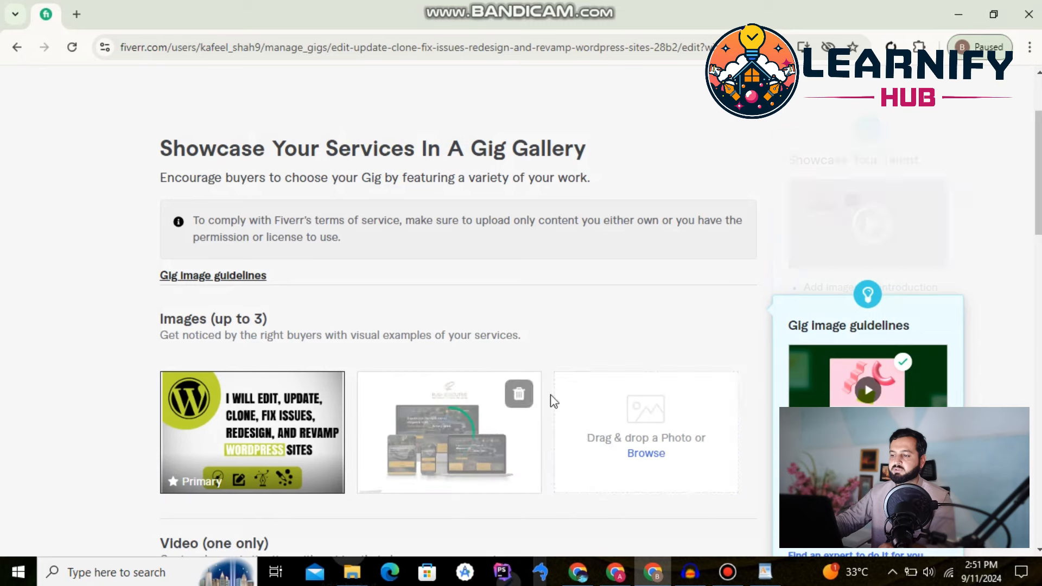
pyautogui.click(654, 455)
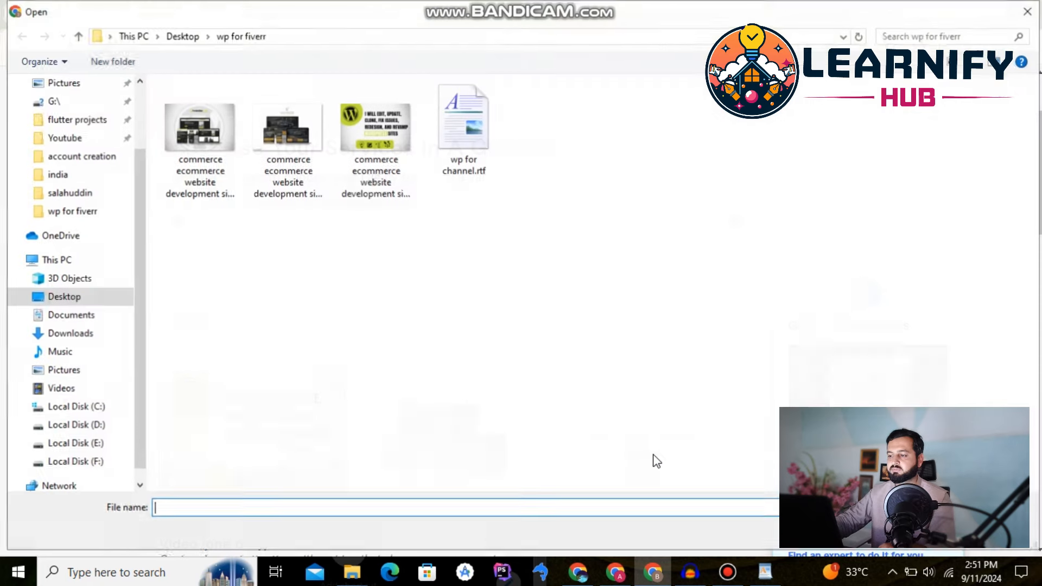
pyautogui.click(197, 143)
pyautogui.press('Return')
# - Save the gallery without adding a video or PDF documents and continue to the gig's Publish section
pyautogui.scroll(-2, 603, 253)
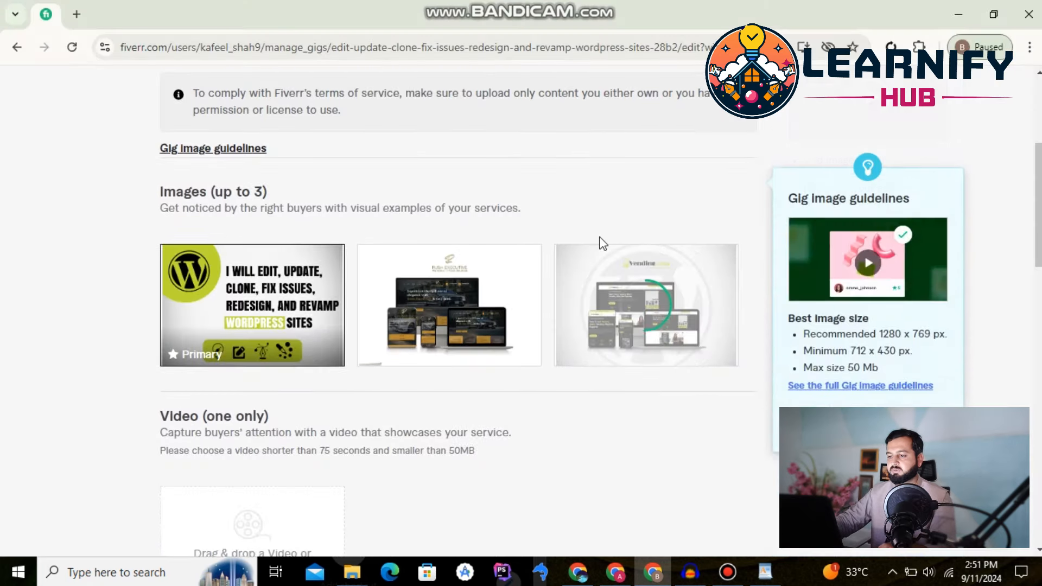
pyautogui.scroll(-6, 602, 243)
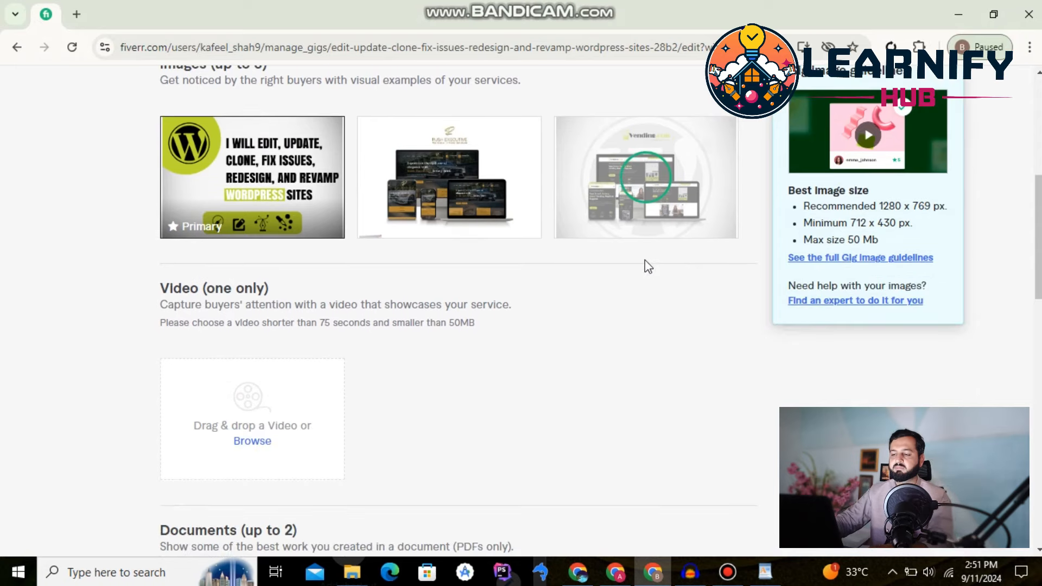
pyautogui.scroll(-2, 645, 255)
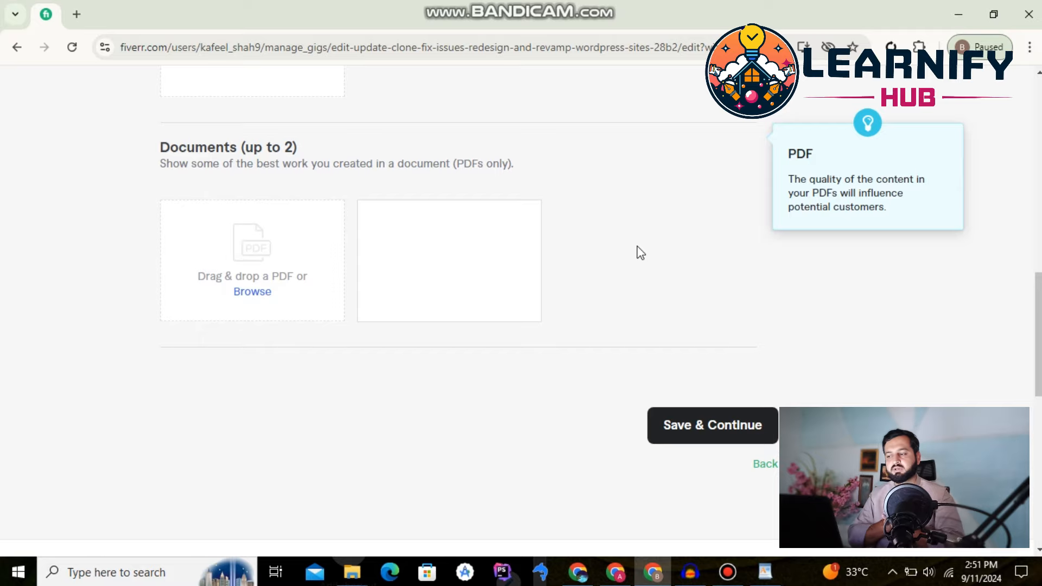
pyautogui.click(720, 425)
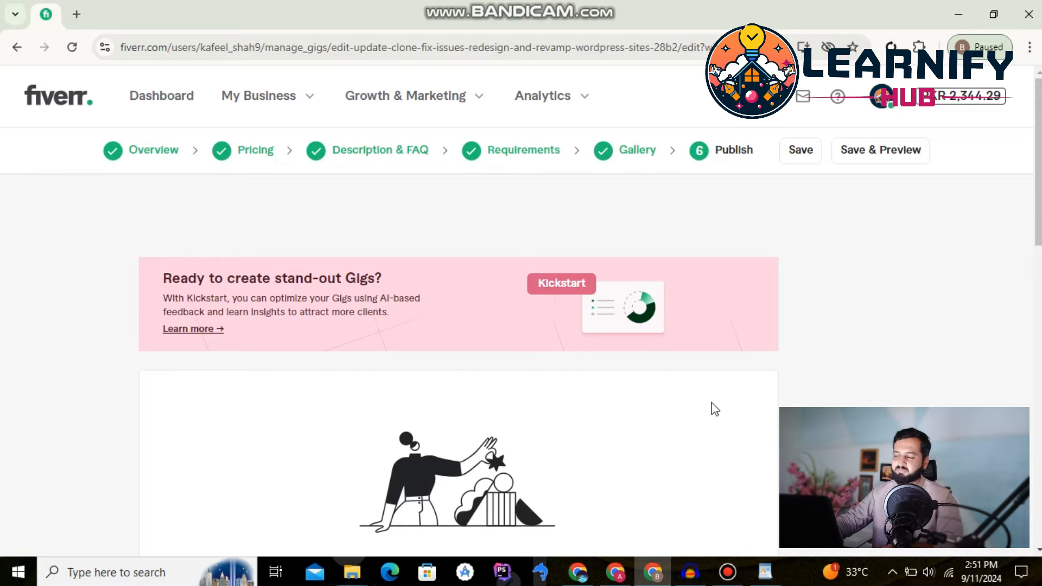
pyautogui.scroll(-4, 711, 409)
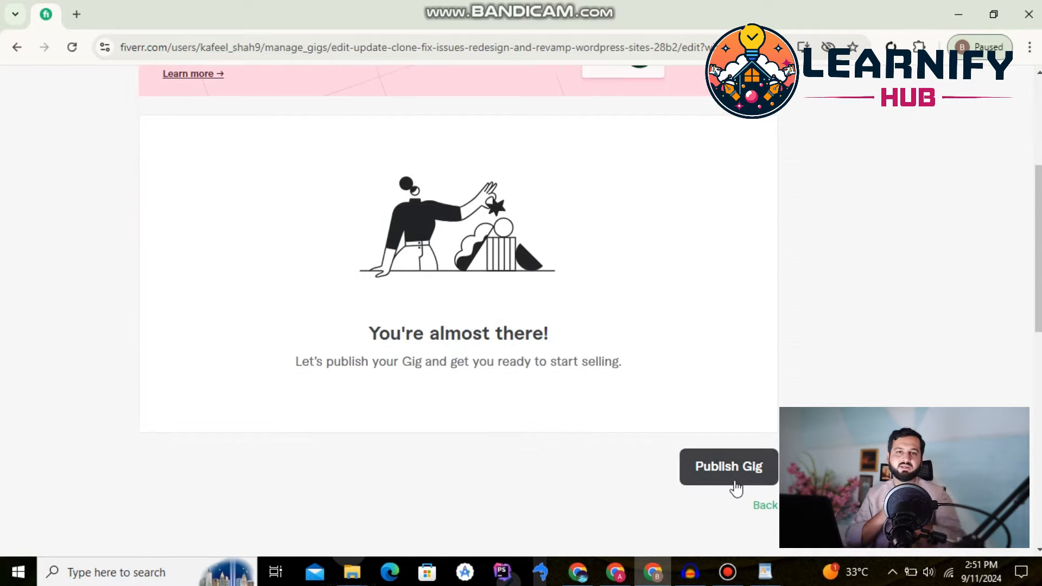